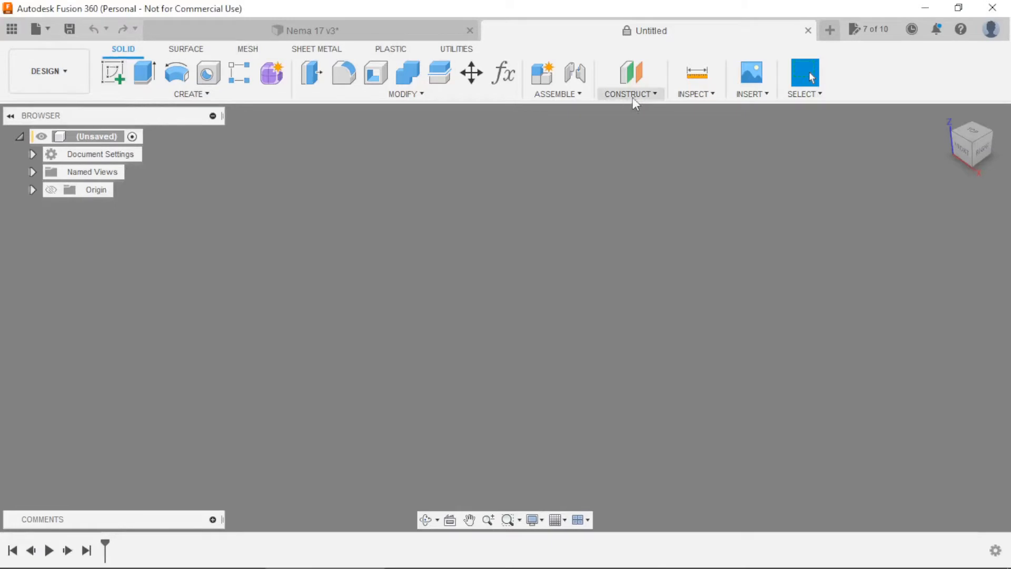
Create a new internal standard component named "base" and keep it activated
left_click(542, 72)
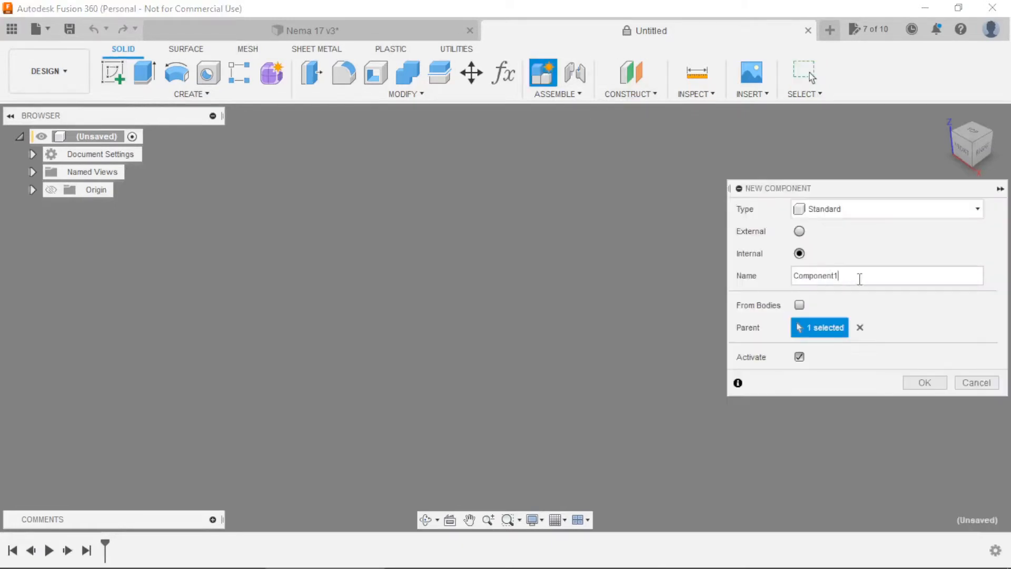
left_click_drag(853, 277, 745, 284)
left_click(926, 382)
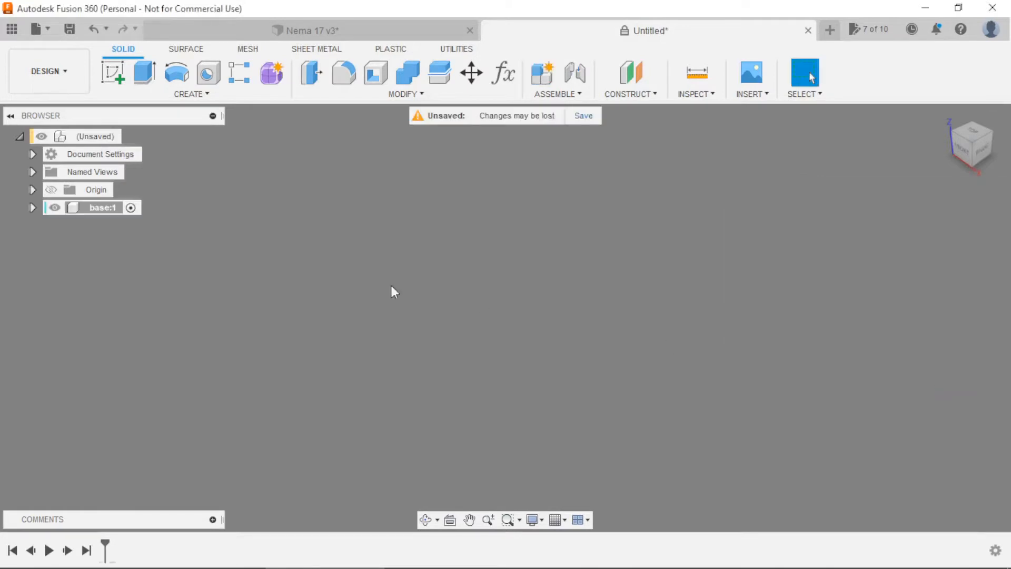
Sketch a 42 × 42 mm center rectangle centred on the origin on the horizontal XY plane
left_click(112, 73)
left_click(594, 321)
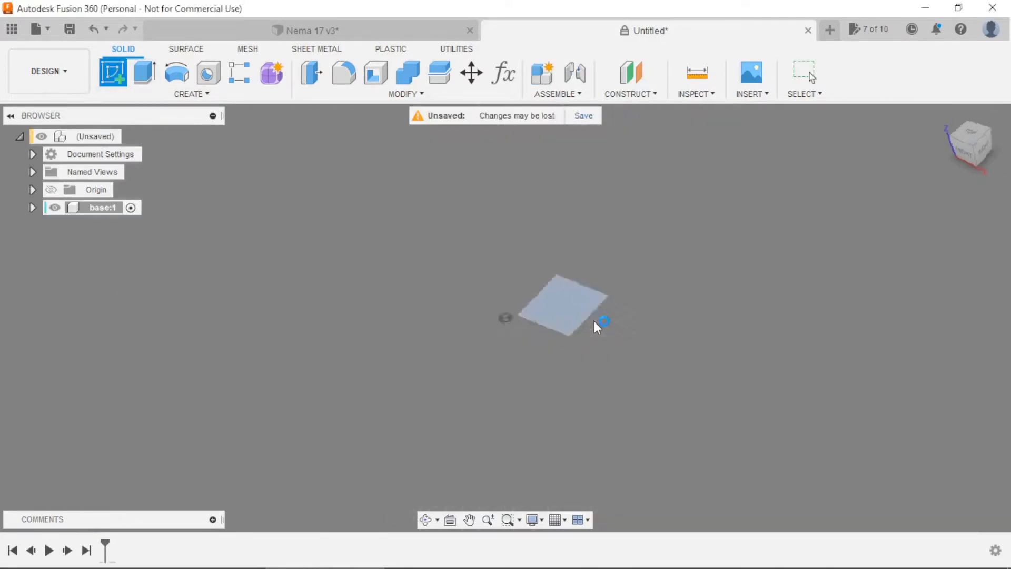
left_click(146, 73)
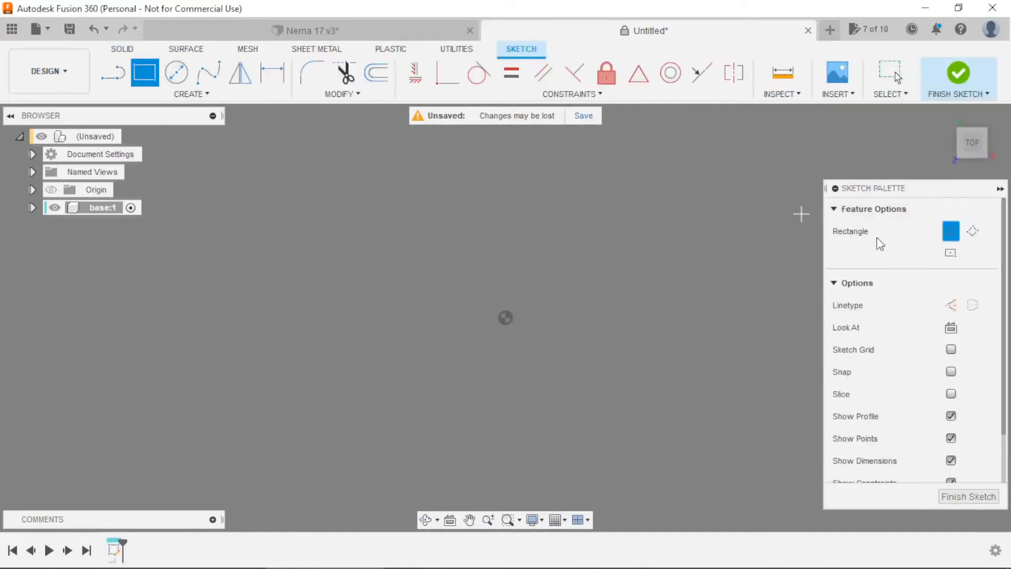
left_click(950, 254)
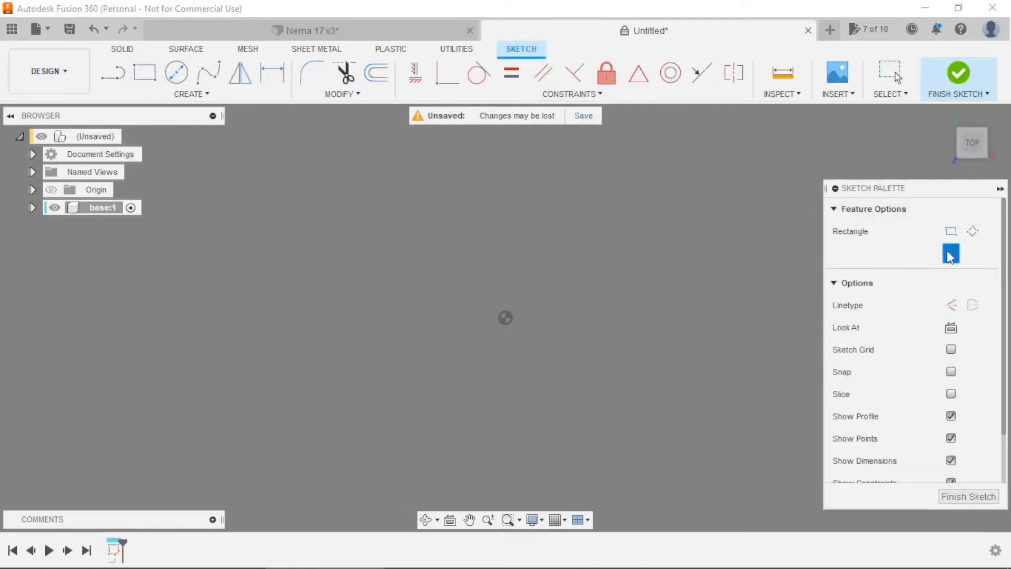
left_click(505, 319)
type("40")
key("Tab")
type("40")
key("Return")
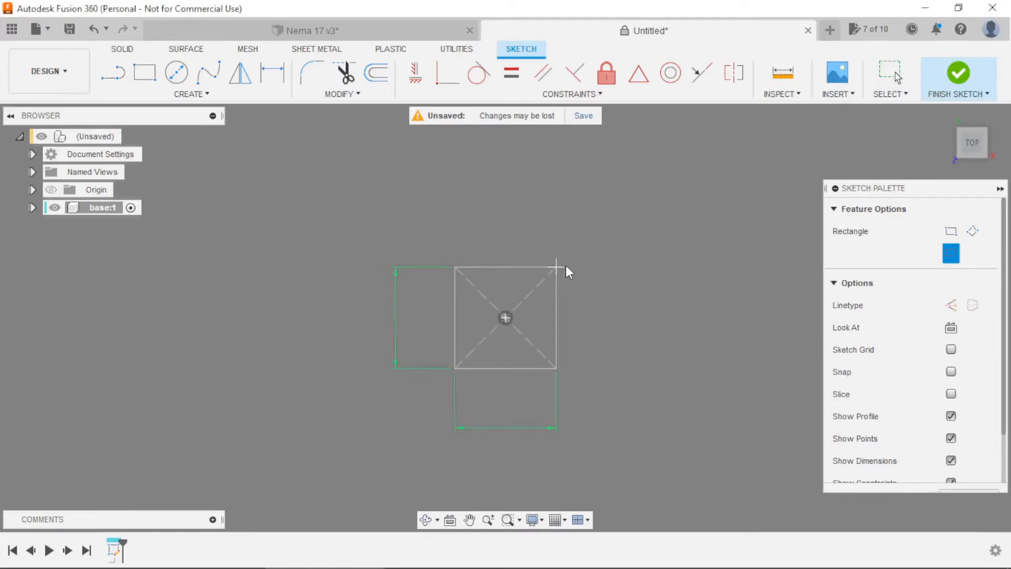
key("Escape")
mouse_move(619, 384)
middle_mouse_down("shift")
mouse_move(621, 282)
mouse_move(583, 330)
middle_mouse_up("shift")
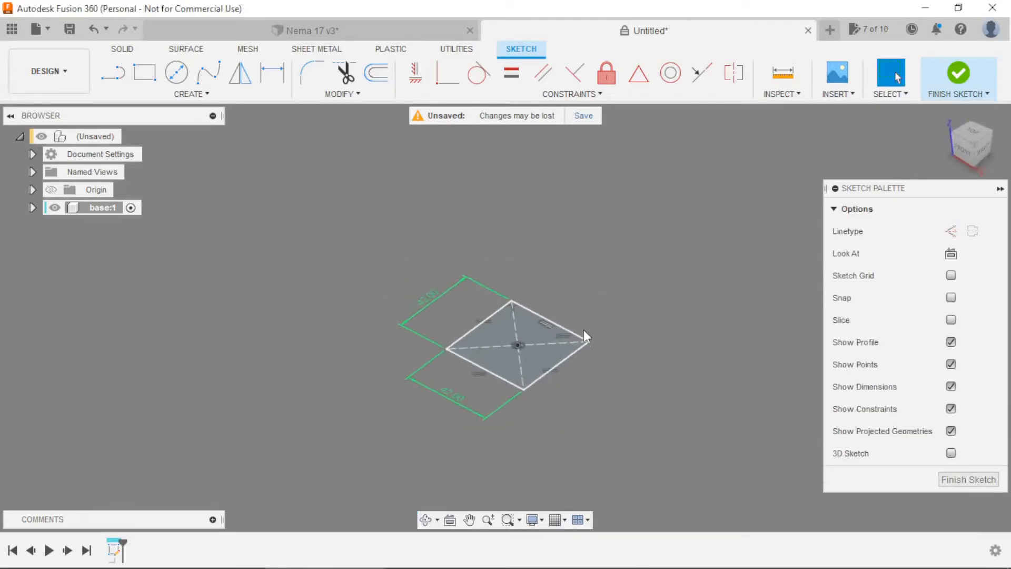
Extrude the square profile 8 mm upward as a new body
key("e")
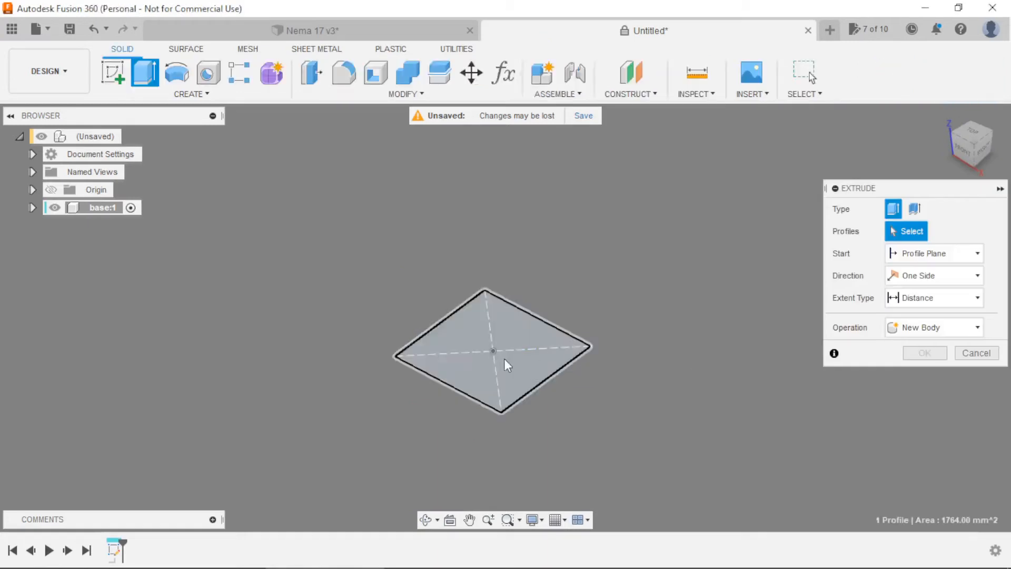
left_click(505, 363)
type("5")
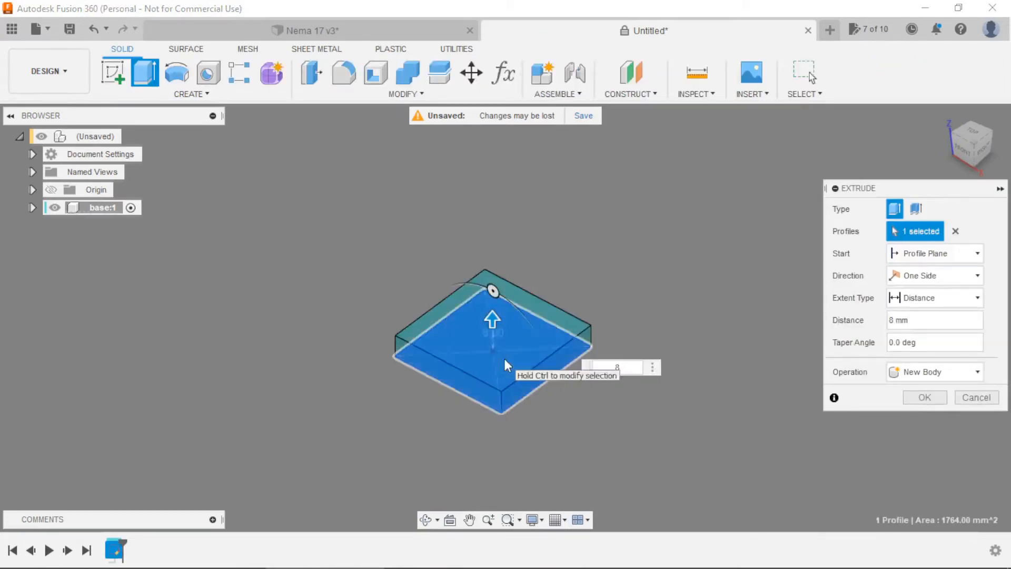
key("Return")
mouse_move(645, 416)
middle_mouse_down("shift")
mouse_move(637, 402)
mouse_move(631, 421)
mouse_move(634, 414)
middle_mouse_up("shift")
key("Escape")
scroll(529, 364, "up", 3)
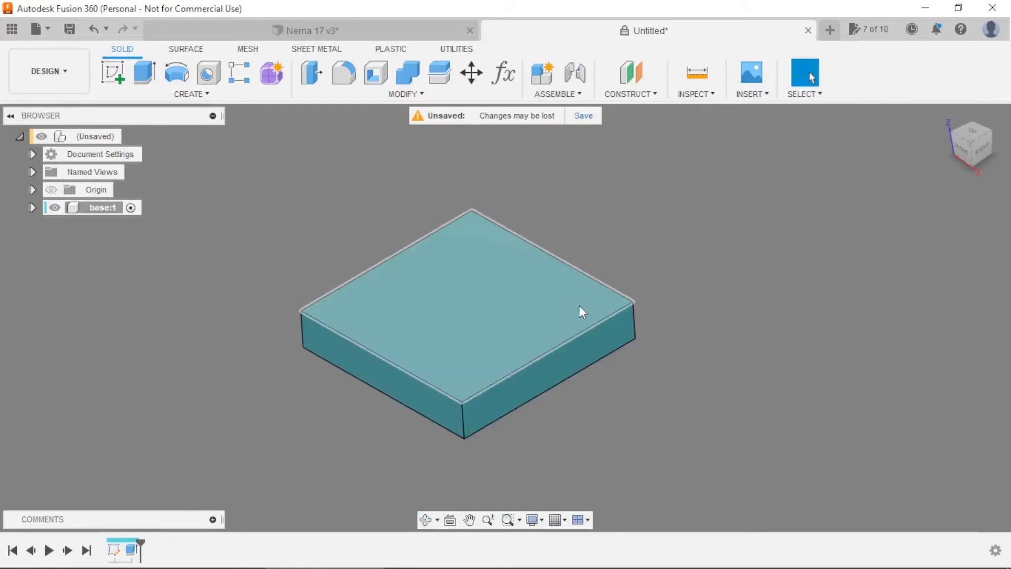
On the plate's top face, sketch two crossing center rectangles from the origin: one top to bottom, about 9.4 mm inside the side edges, one spanning side to side
left_click(113, 72)
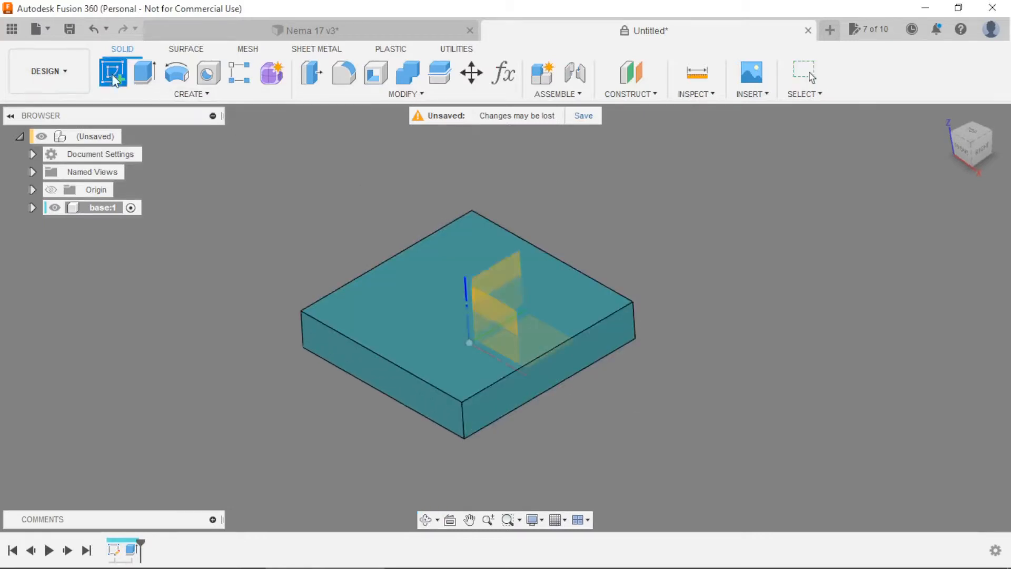
left_click(421, 305)
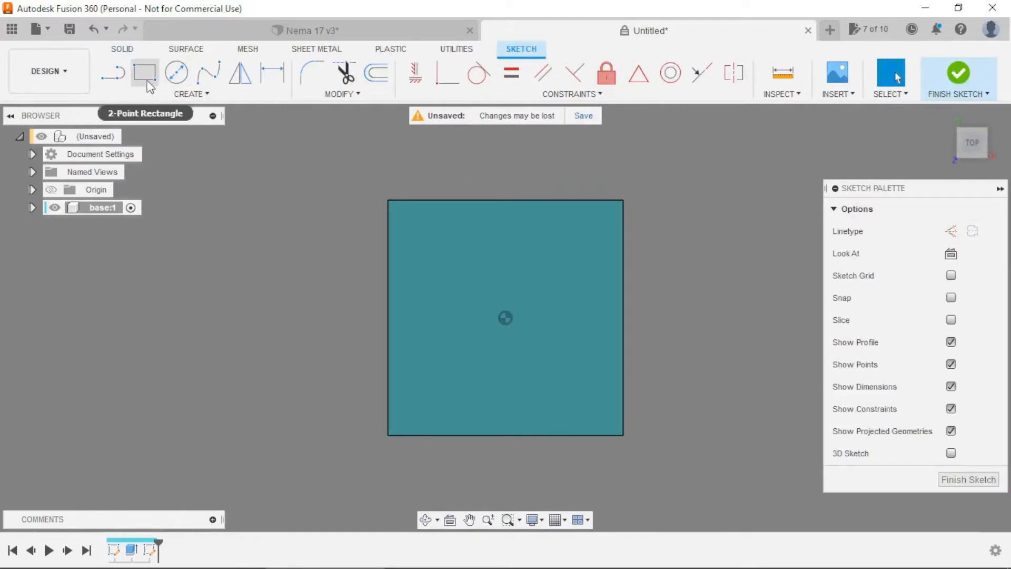
left_click(144, 72)
left_click(951, 254)
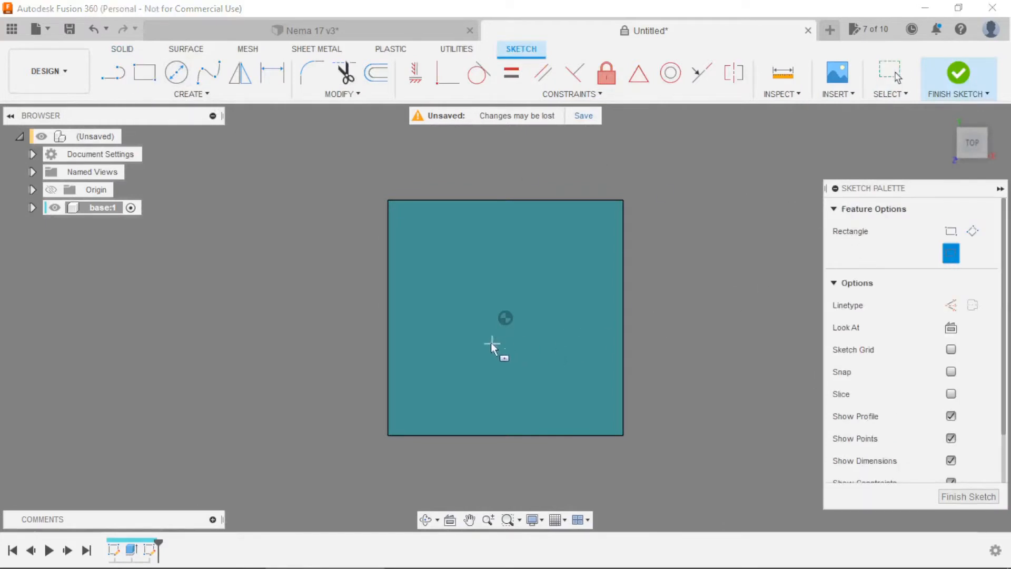
left_click(505, 317)
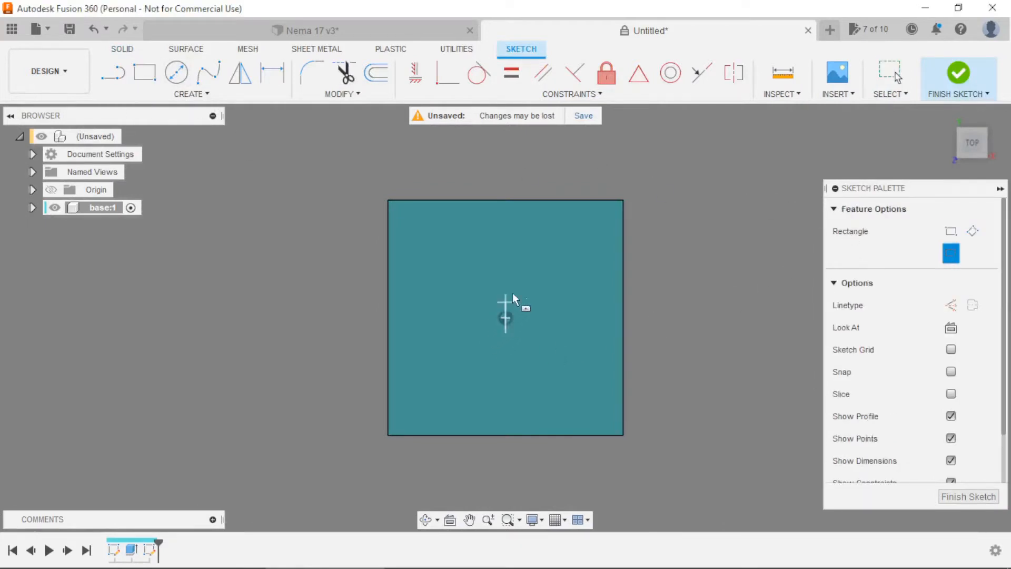
left_click(570, 199)
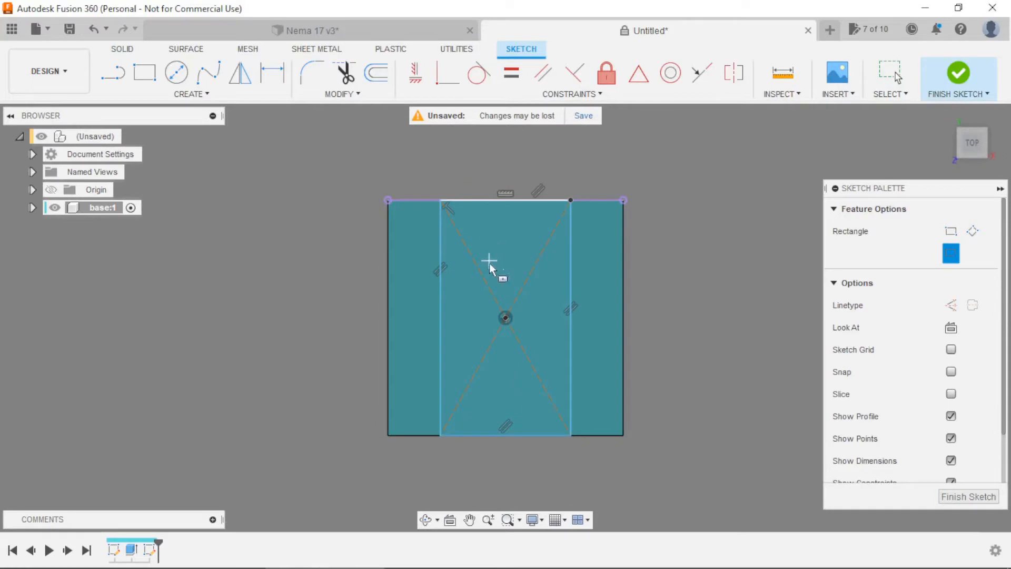
left_click(505, 318)
left_click(623, 242)
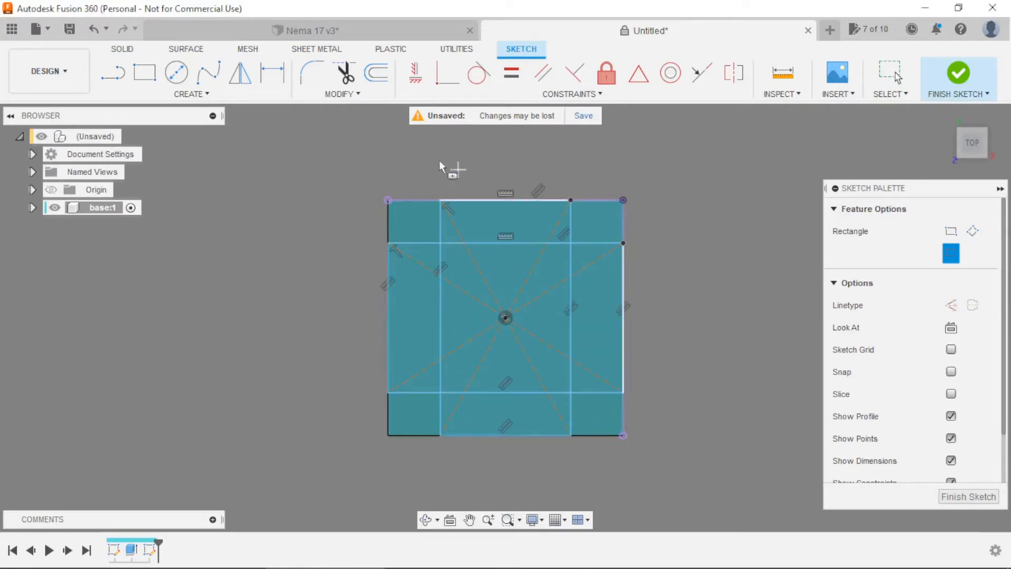
Dimension the tall rectangle's left side 8 mm from the plate's left edge
key("d")
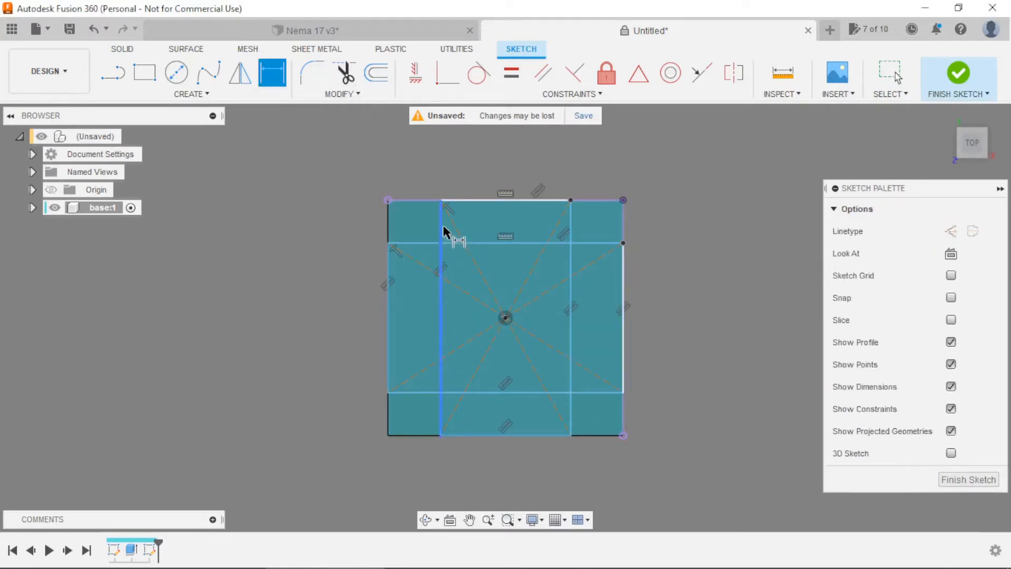
left_click(441, 230)
left_click(388, 224)
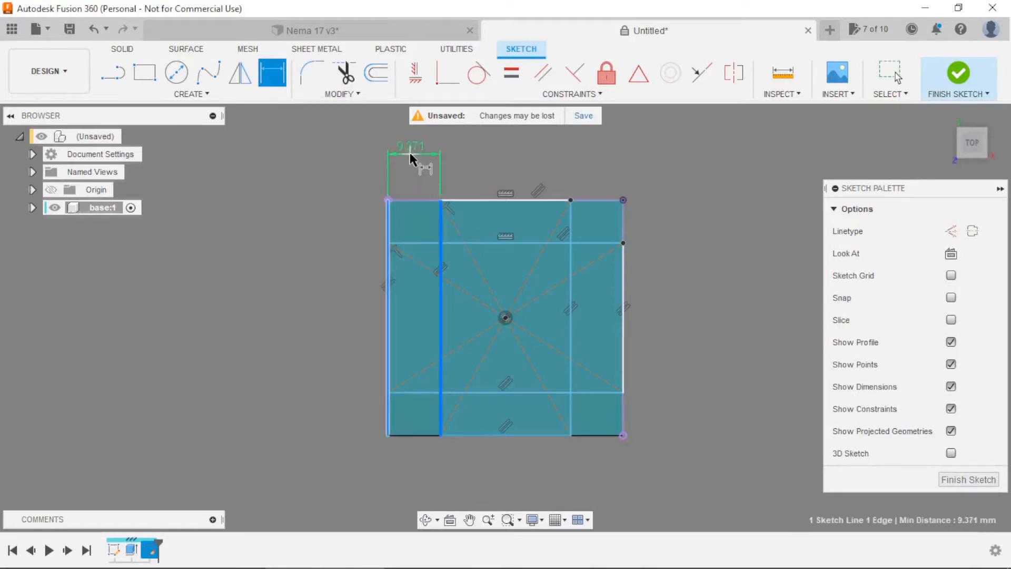
left_click(412, 154)
type("8")
key("Return")
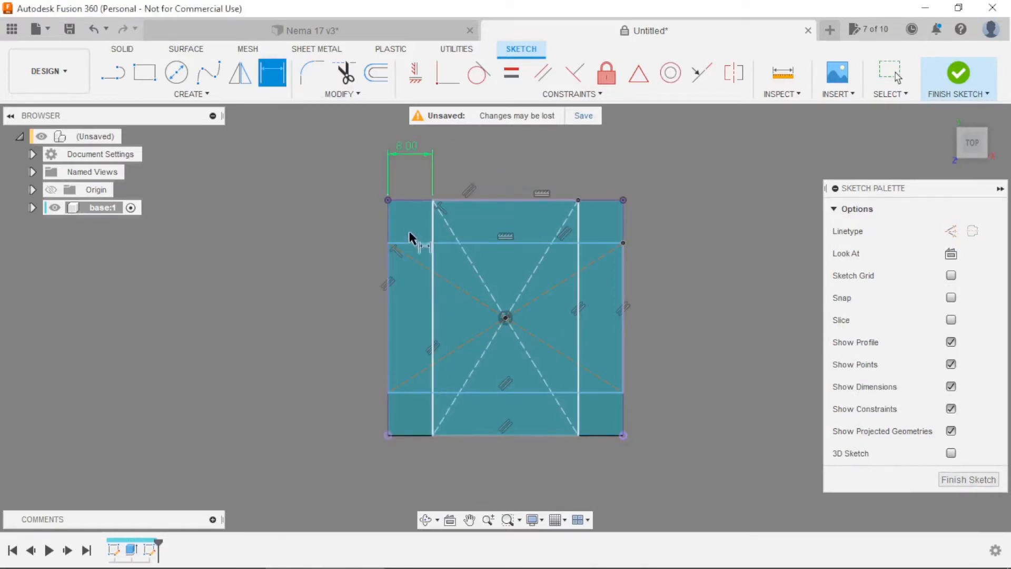
Dimension the wide rectangle's upper side 8 mm from the plate's upper edge and finish the sketch
left_click(414, 243)
left_click(415, 201)
left_click(331, 221)
type("8")
key("Return")
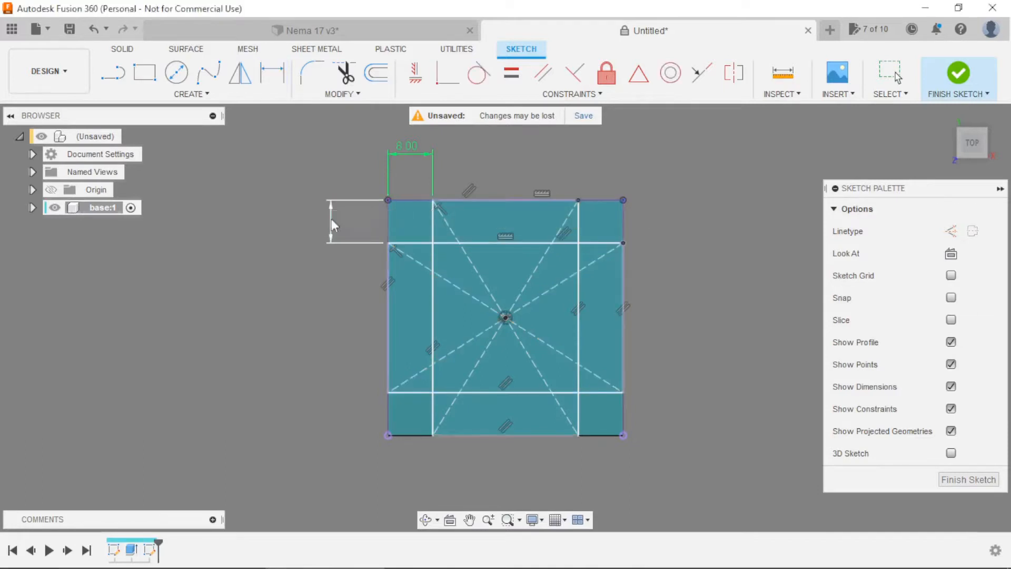
left_click(958, 74)
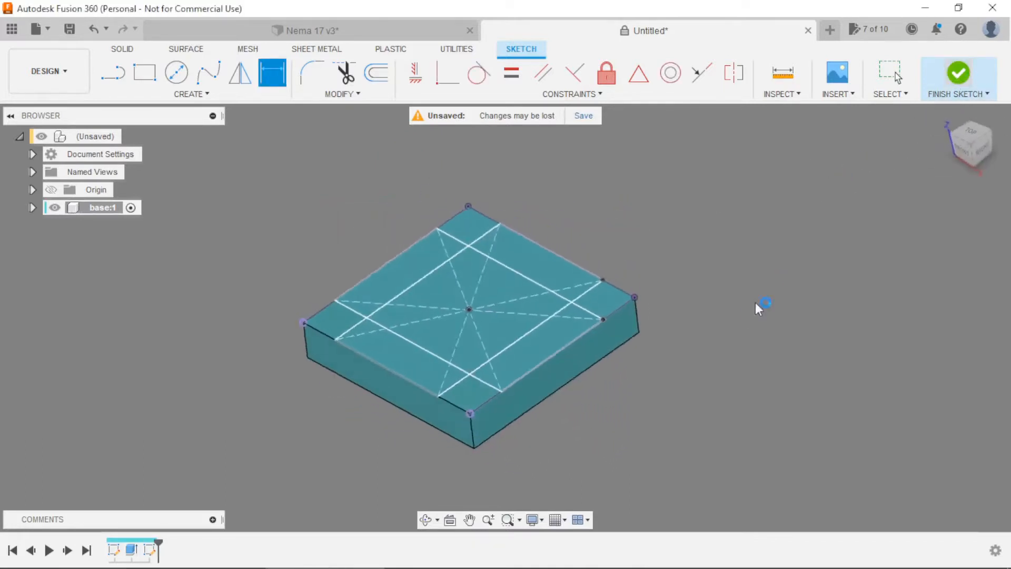
Cut the centre and four side profiles 2 mm deep with Extrude, leaving the four corner squares raised
left_click(145, 75)
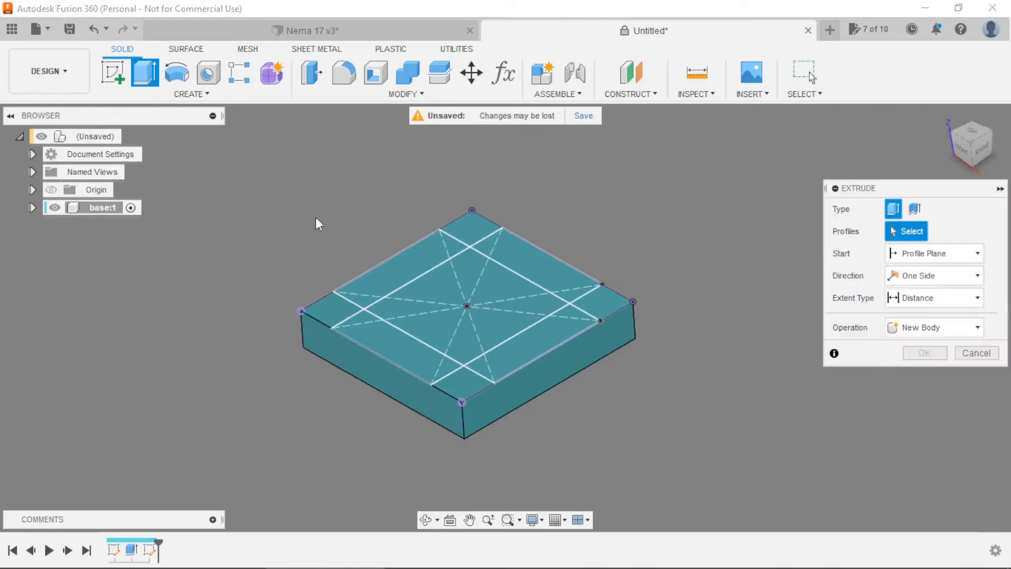
left_click(400, 264)
left_click(426, 302)
left_click(528, 332)
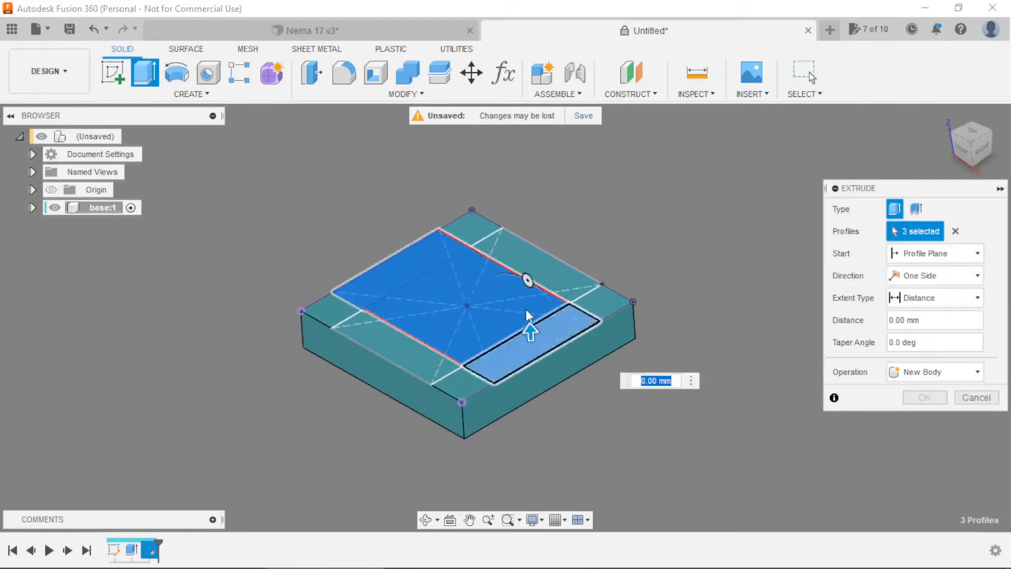
left_click(533, 264)
left_click(406, 356)
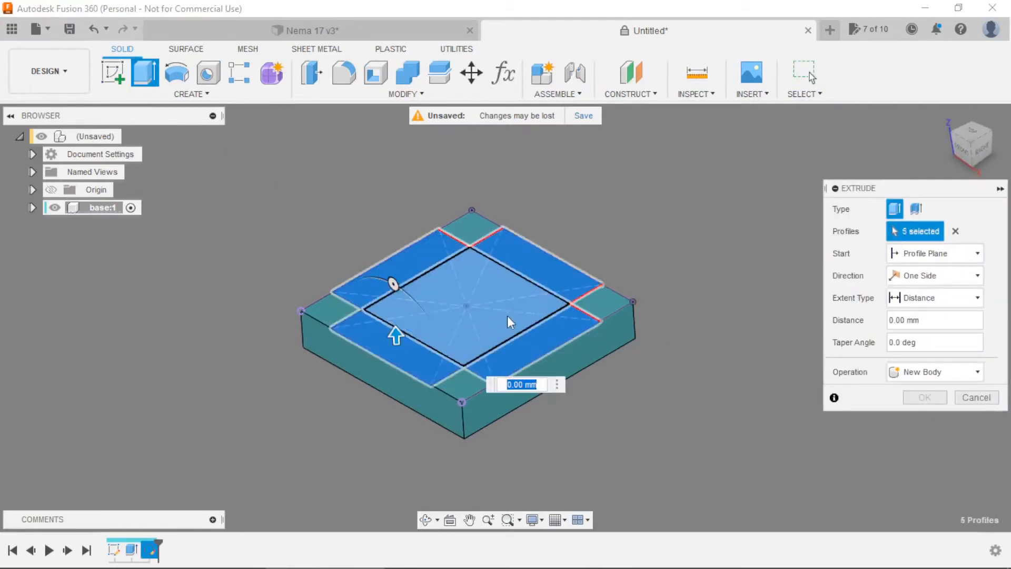
type("-2")
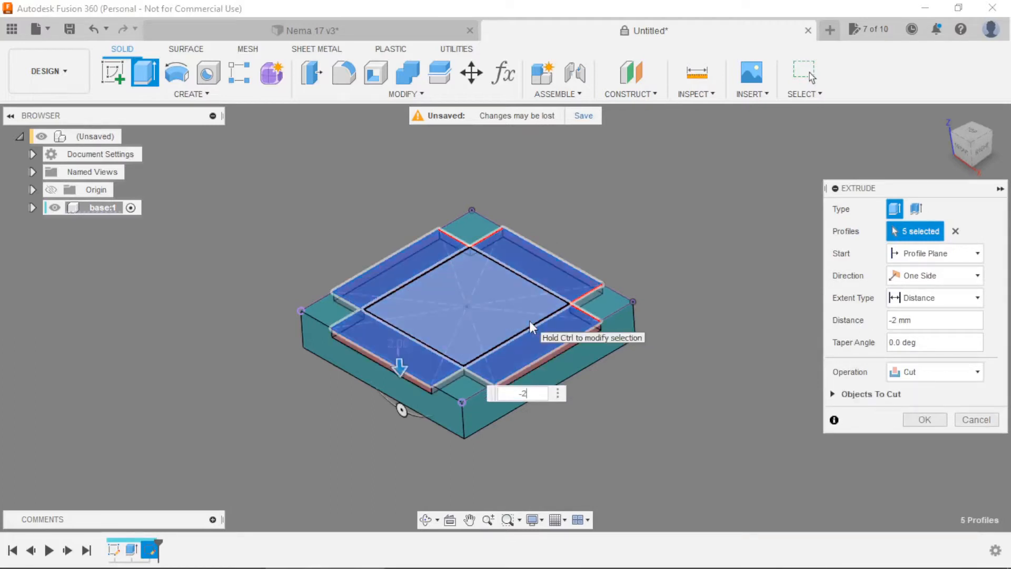
key("Return")
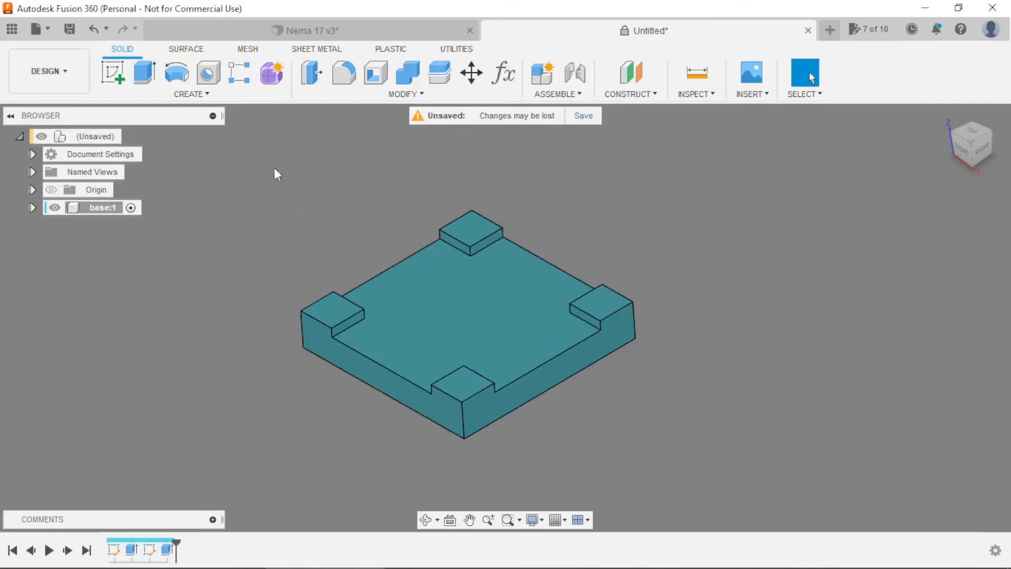
Chamfer the plate's four vertical corner edges with an equal distance of 5 mm
left_click(366, 94)
left_click(332, 142)
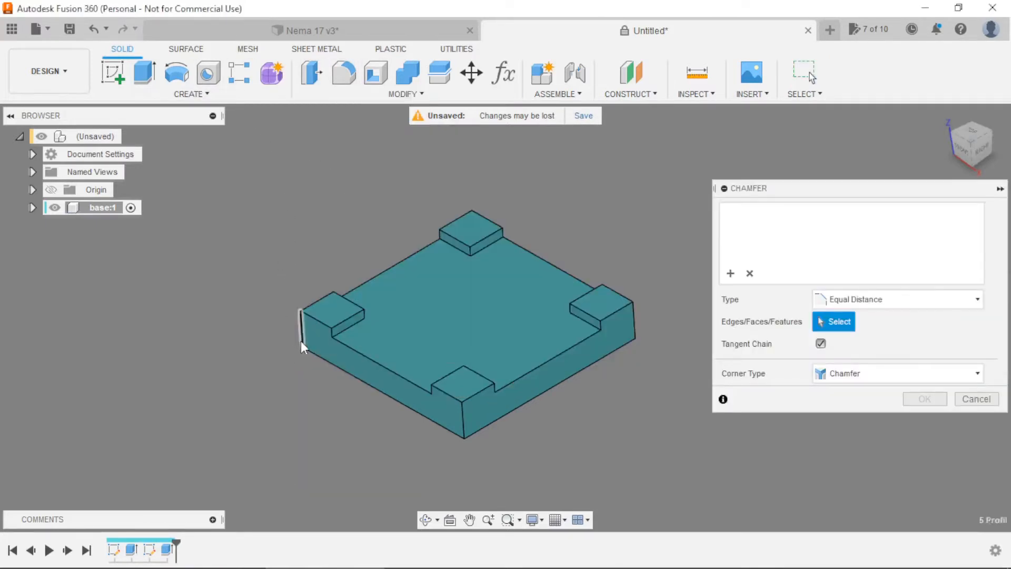
left_click(302, 340)
left_click(462, 417)
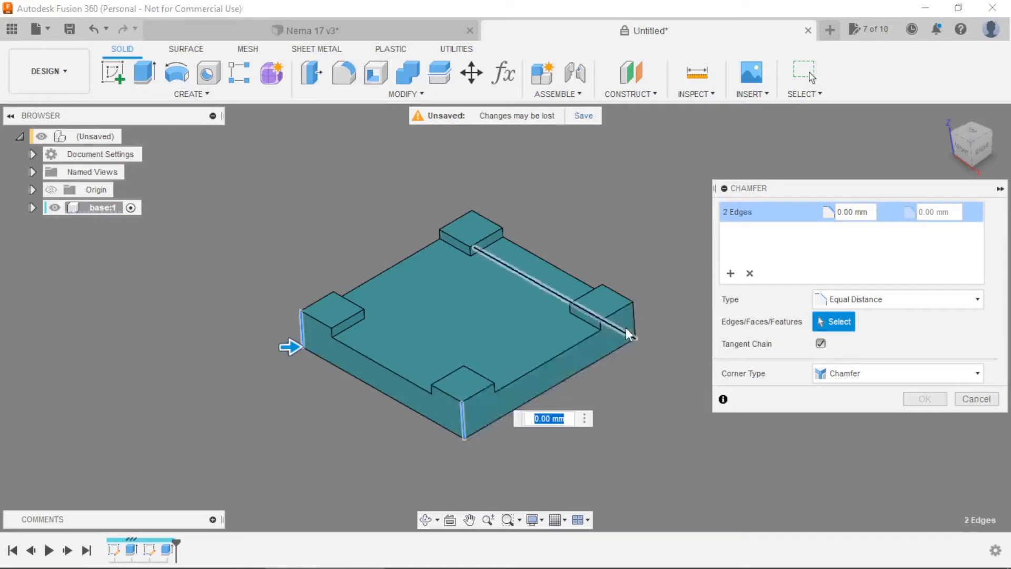
left_click(636, 324)
middle_click_drag(667, 289, 613, 284, "shift")
left_click(623, 271)
type("5")
key("Return")
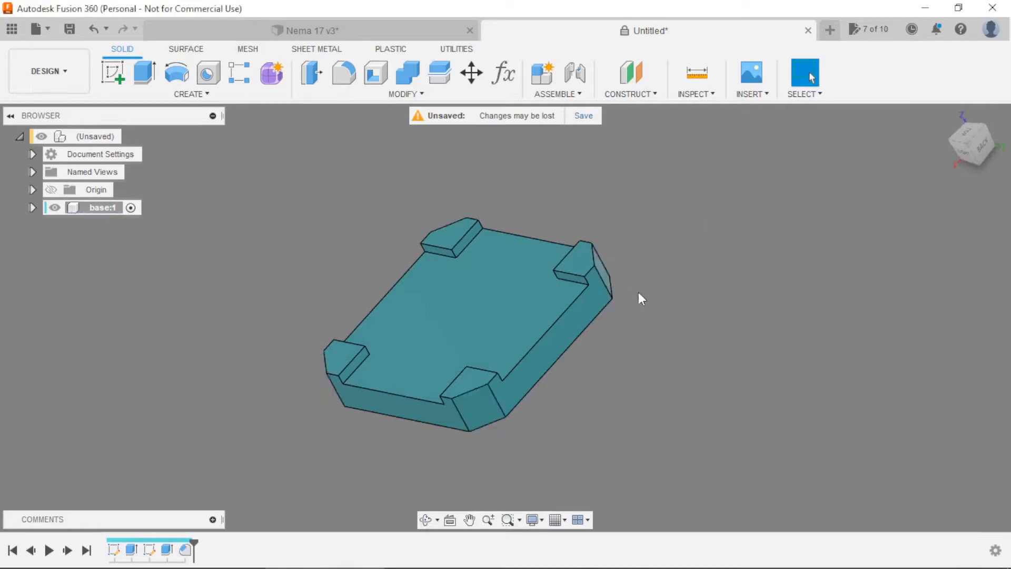
middle_click_drag(632, 378, 653, 369, "shift")
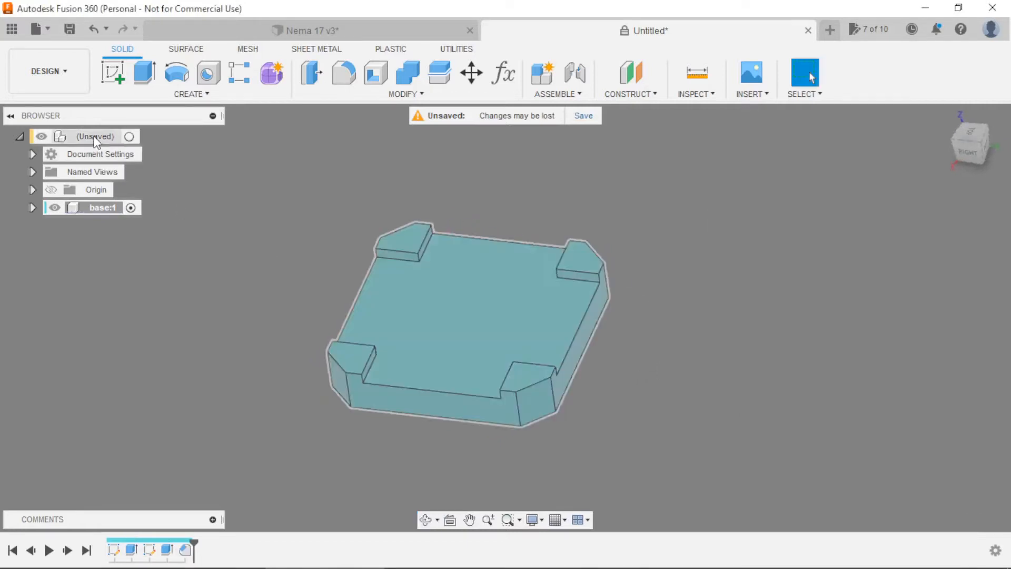
Activate the top-level assembly and create a new internal component named "midle" in it
left_click(118, 137)
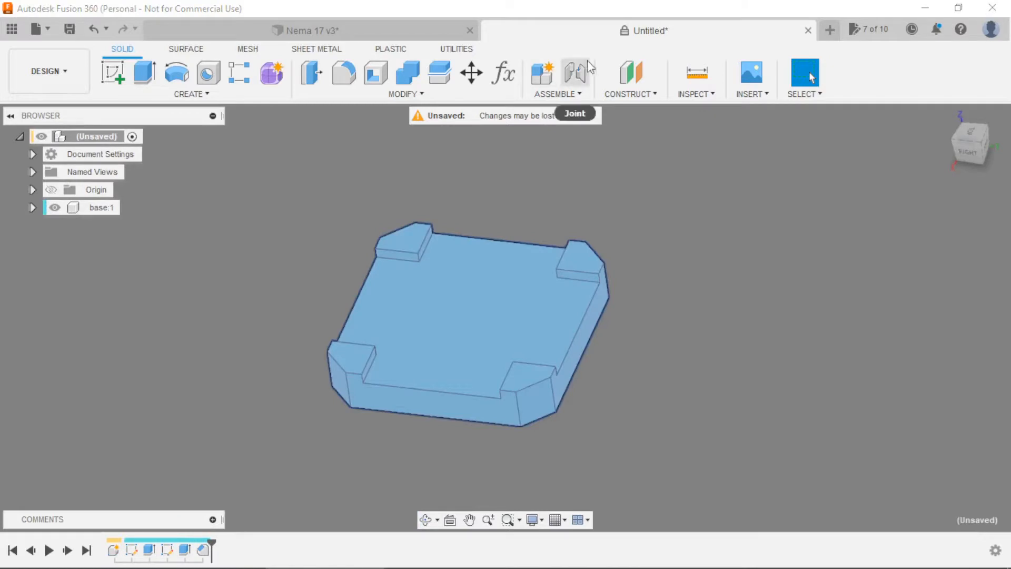
left_click(545, 75)
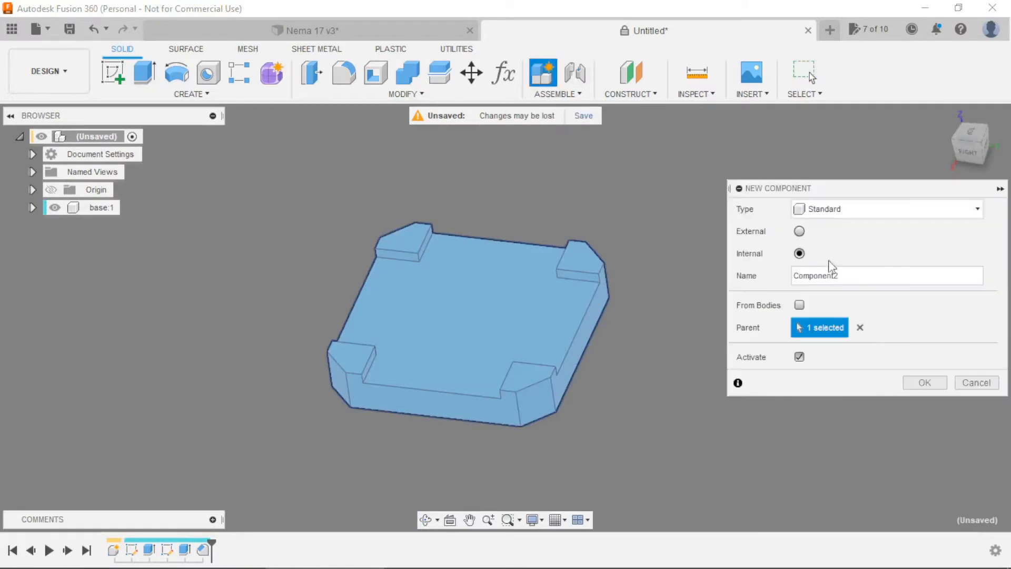
type("midd")
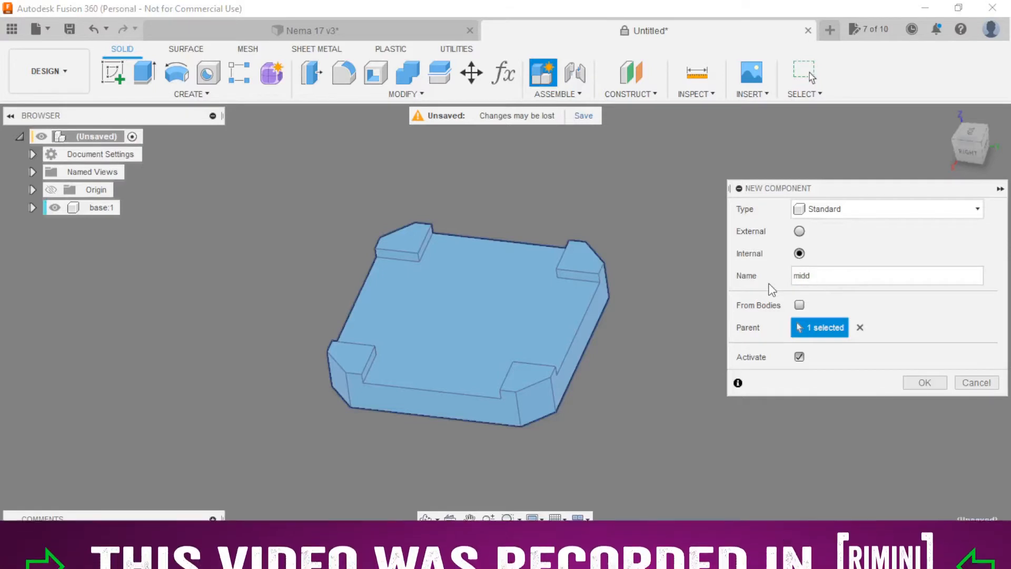
key("BackSpace")
type("le")
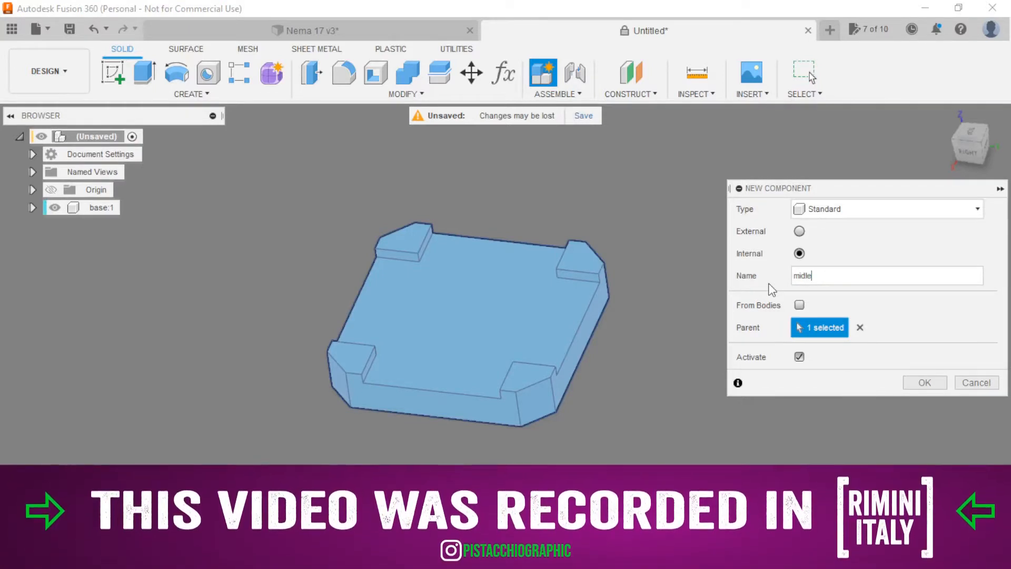
key("Return")
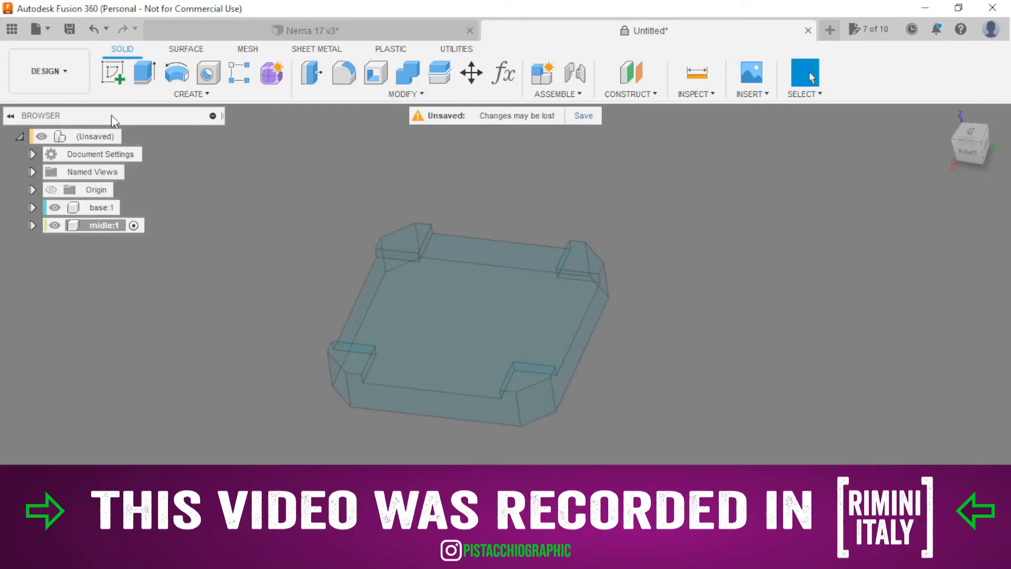
Start a sketch on the base's recessed upper surface and project its cross-shaped face outline into it
left_click(117, 77)
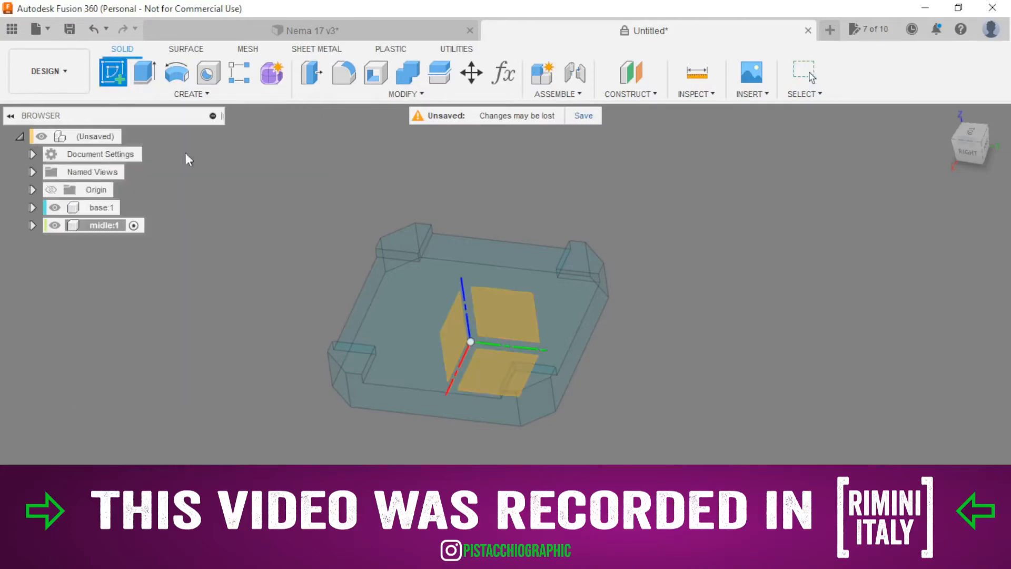
left_click(428, 311)
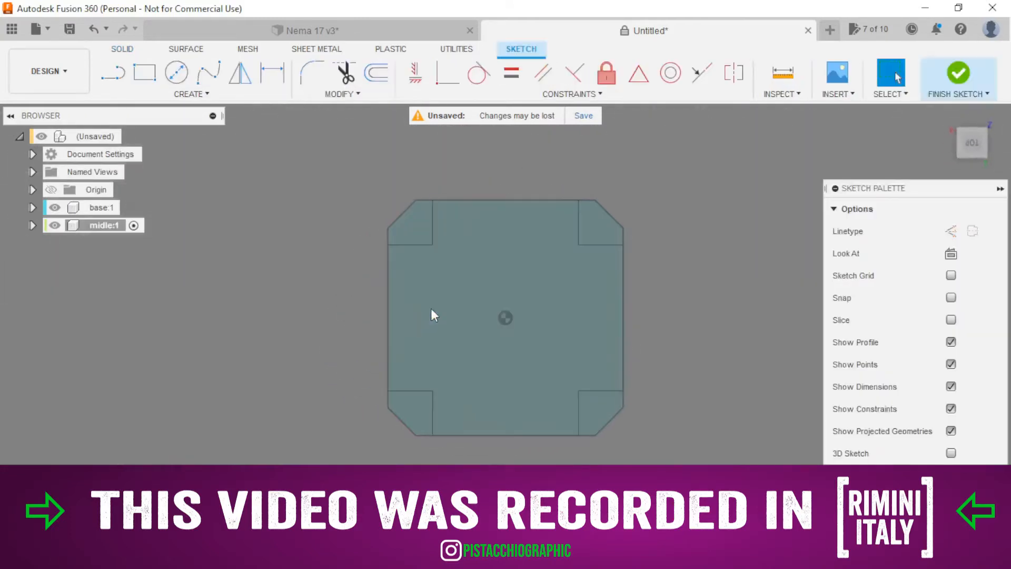
key("p")
left_click(548, 294)
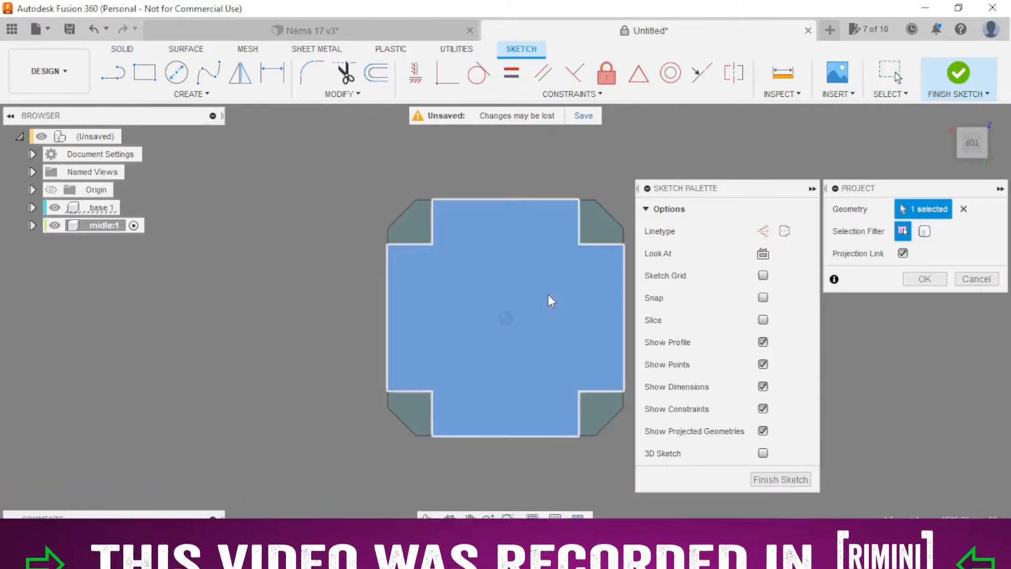
left_click(914, 277)
Extrude the projected cross-shaped profile 2 mm upward in the "midle" component as a new body
middle_click_drag(779, 362, 745, 299, "shift")
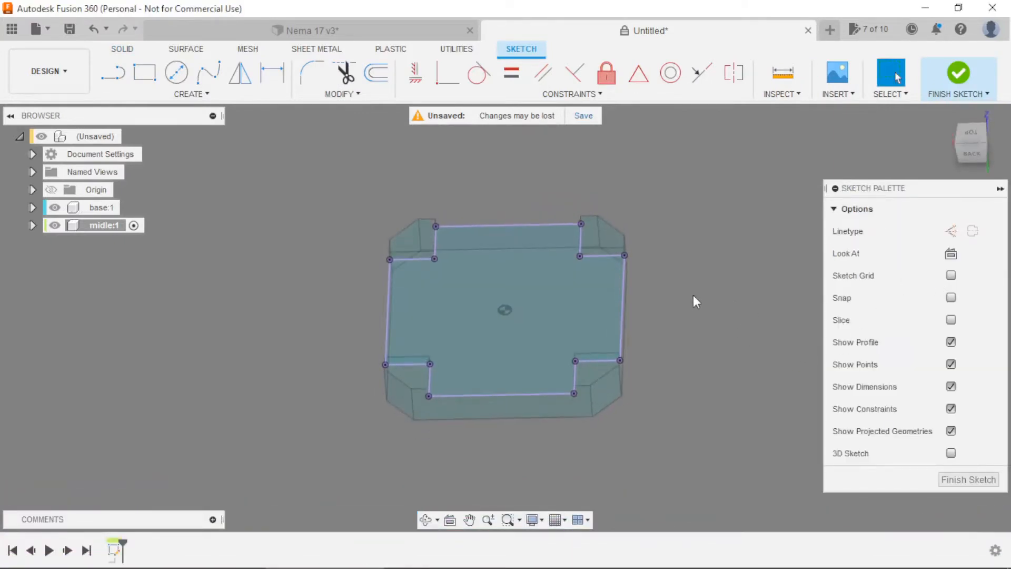
key("e")
type("2")
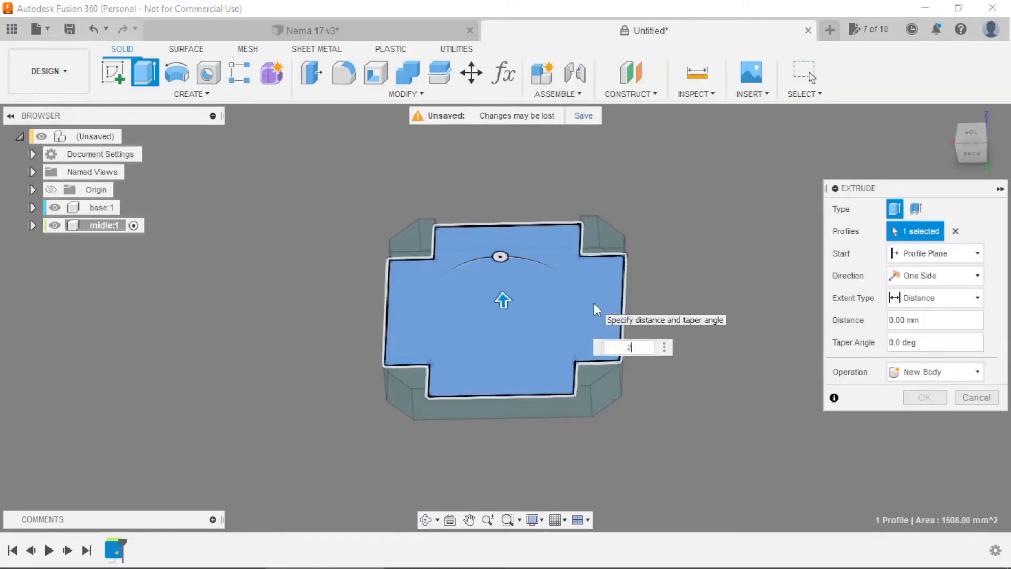
key("Return")
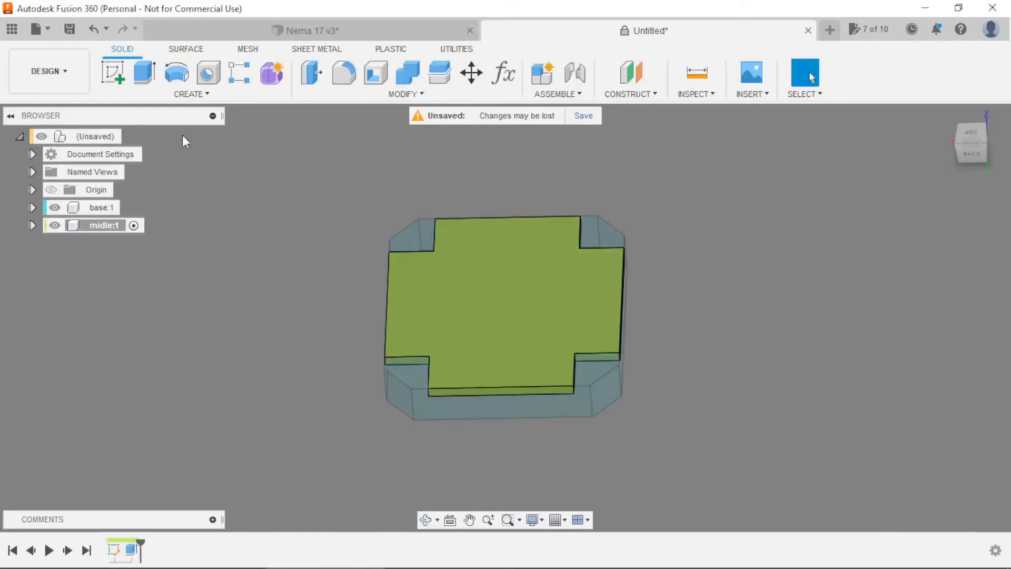
Start a sketch on the cross-shaped body's upper face and project the outline's upper side, upper-right chamfer and right side
left_click(114, 74)
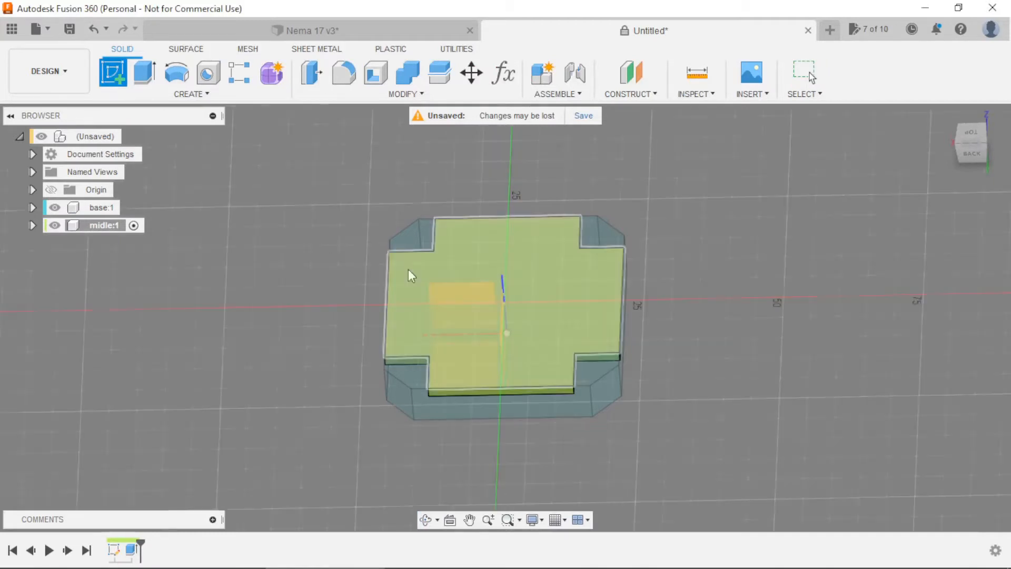
left_click(482, 276)
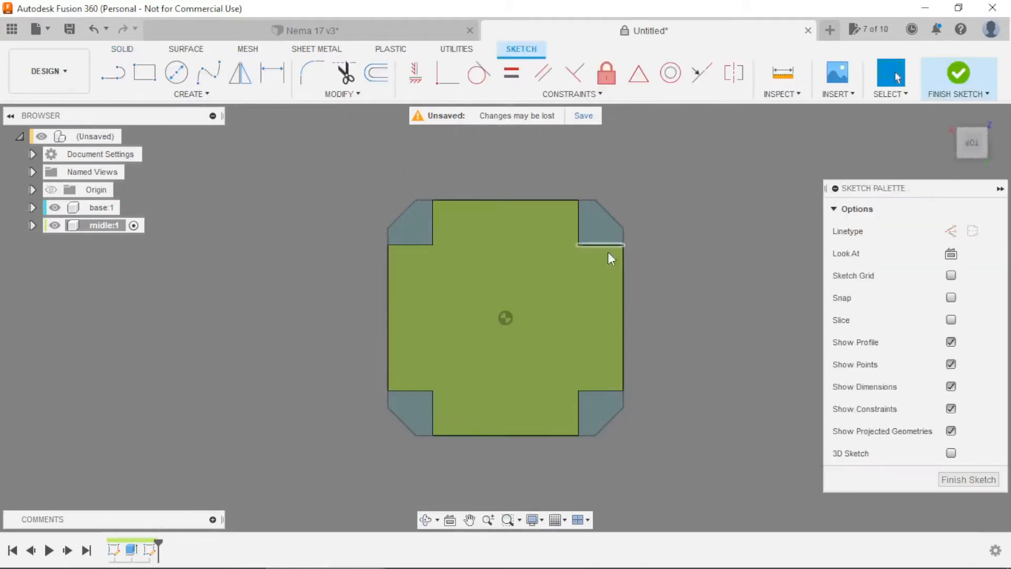
key("p")
scroll(514, 203, "up", 3)
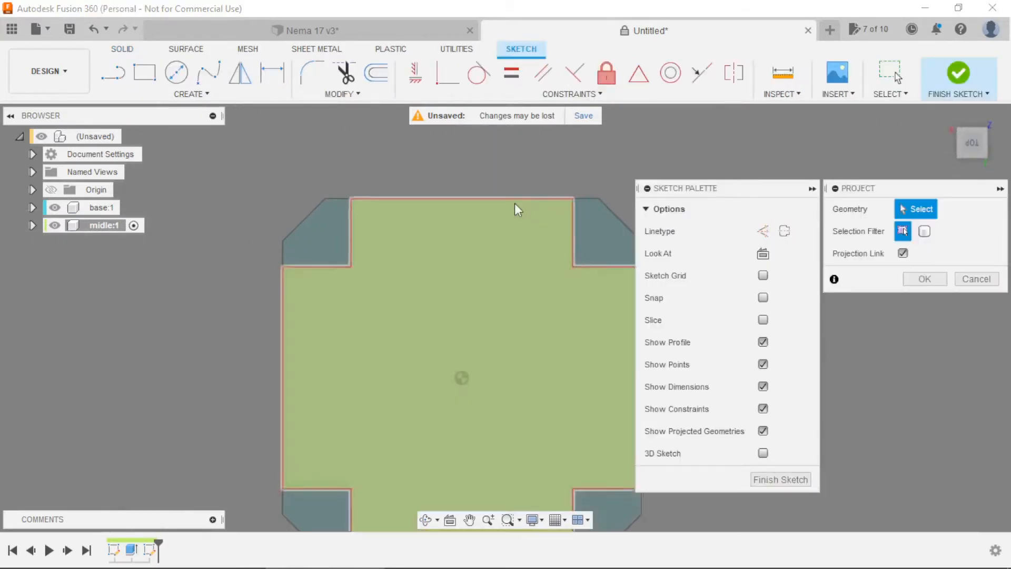
scroll(365, 170, "down", 4)
scroll(492, 222, "up", 2)
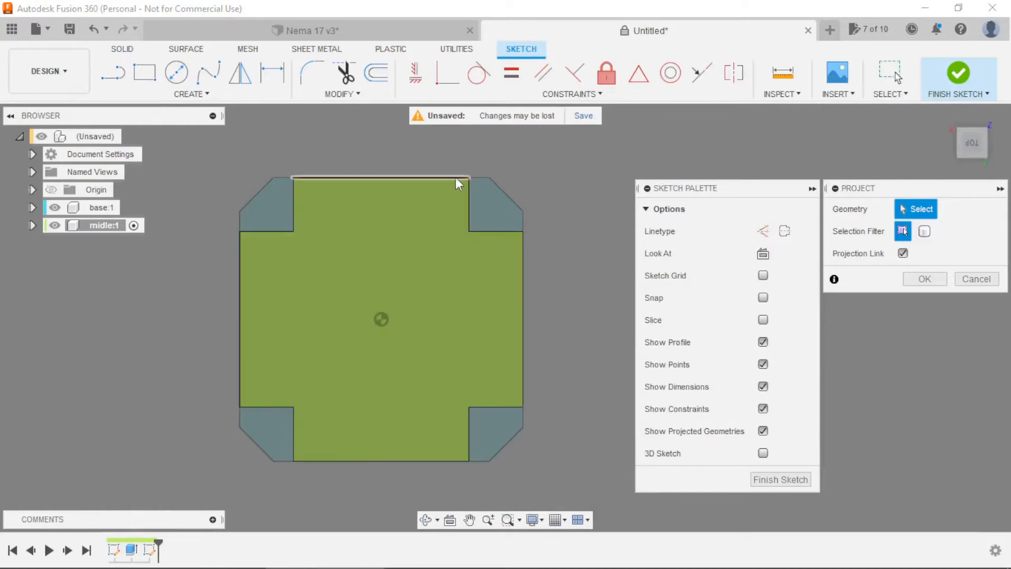
left_click(456, 176)
left_click(480, 177)
left_click(504, 190)
left_click(524, 221)
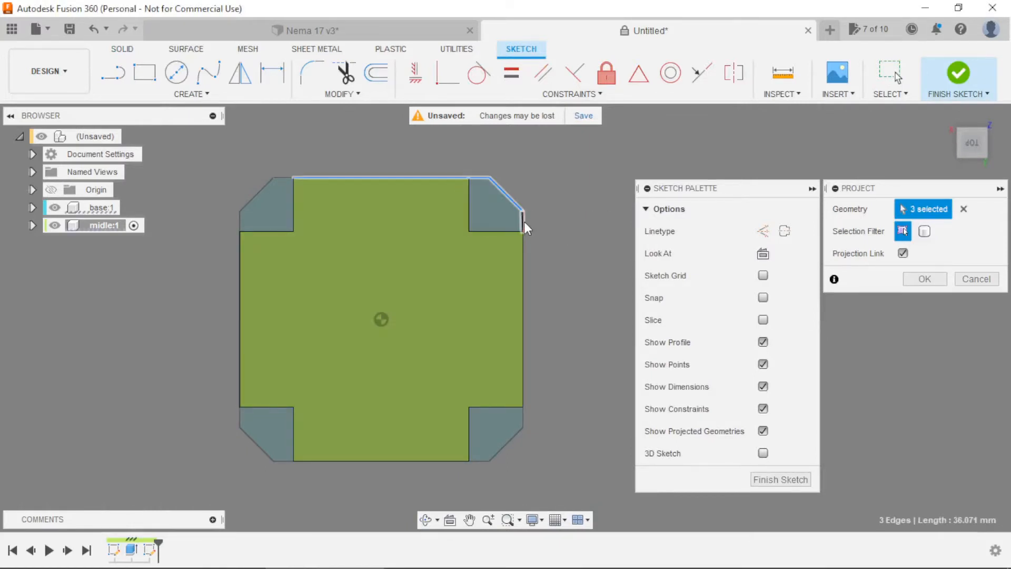
left_click(523, 276)
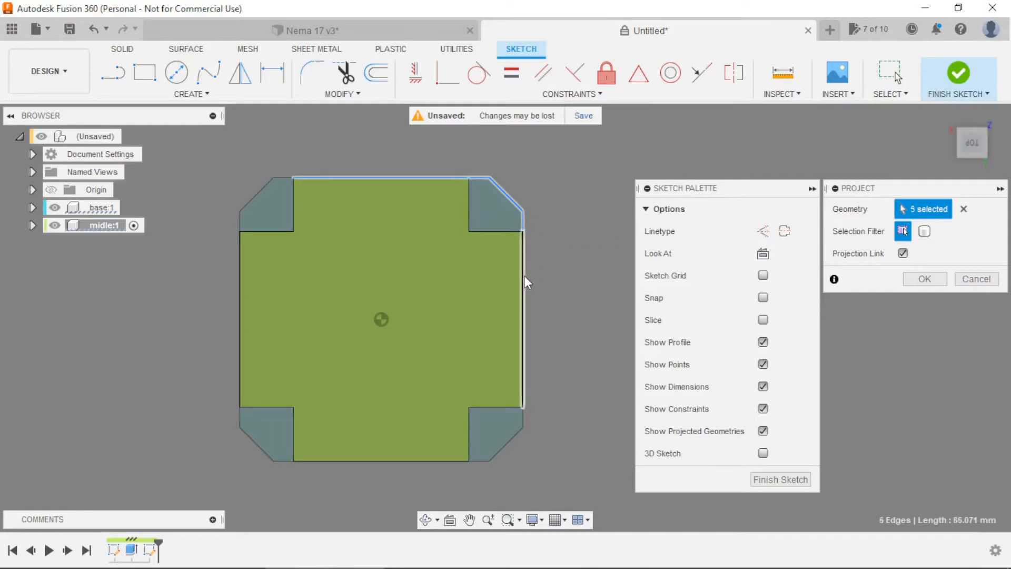
left_click(523, 417)
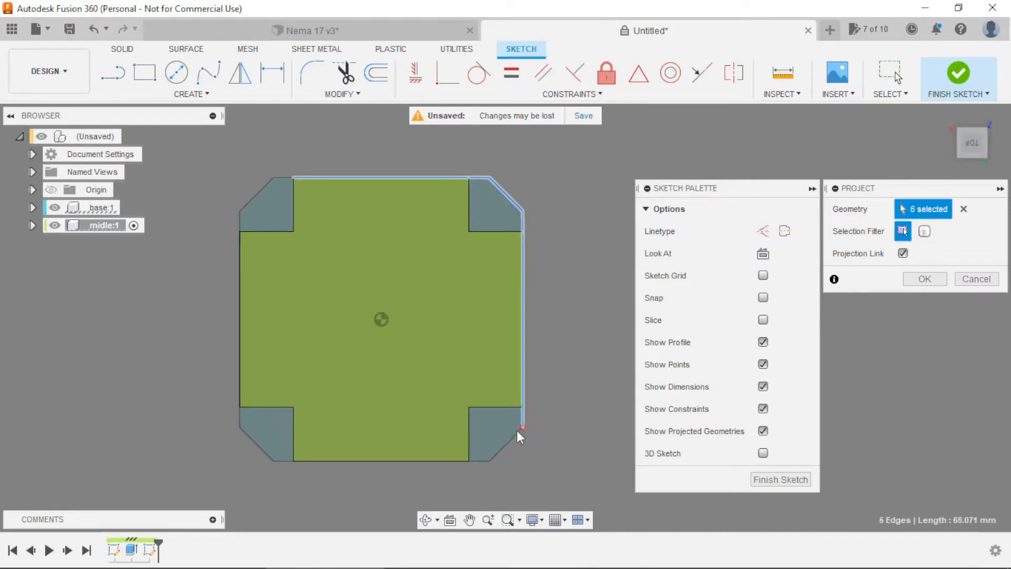
Project the lower and left sides and the remaining chamfered corners to close the octagonal outline
left_click(514, 433)
left_click(494, 451)
left_click(341, 461)
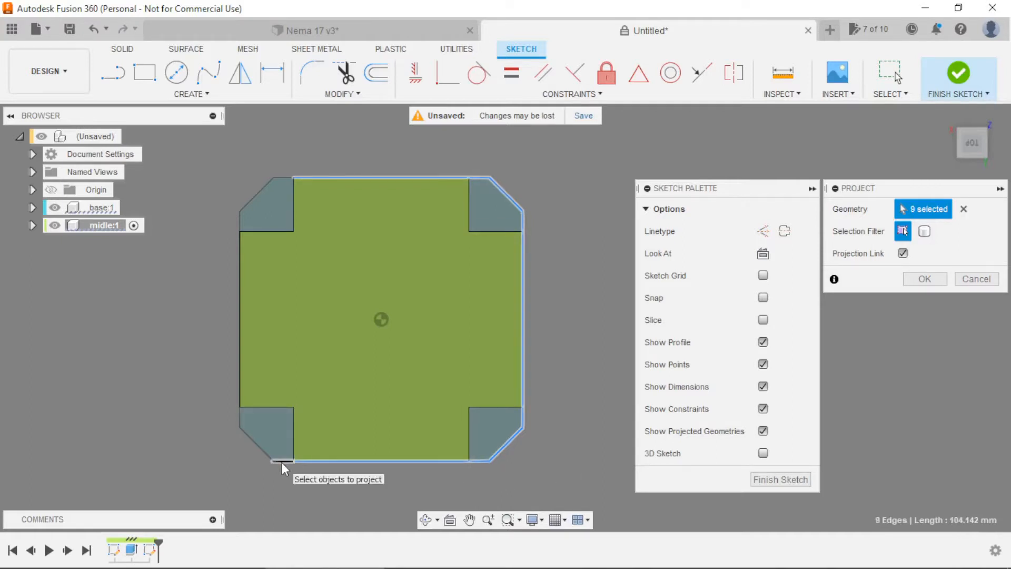
left_click(281, 462)
left_click(263, 453)
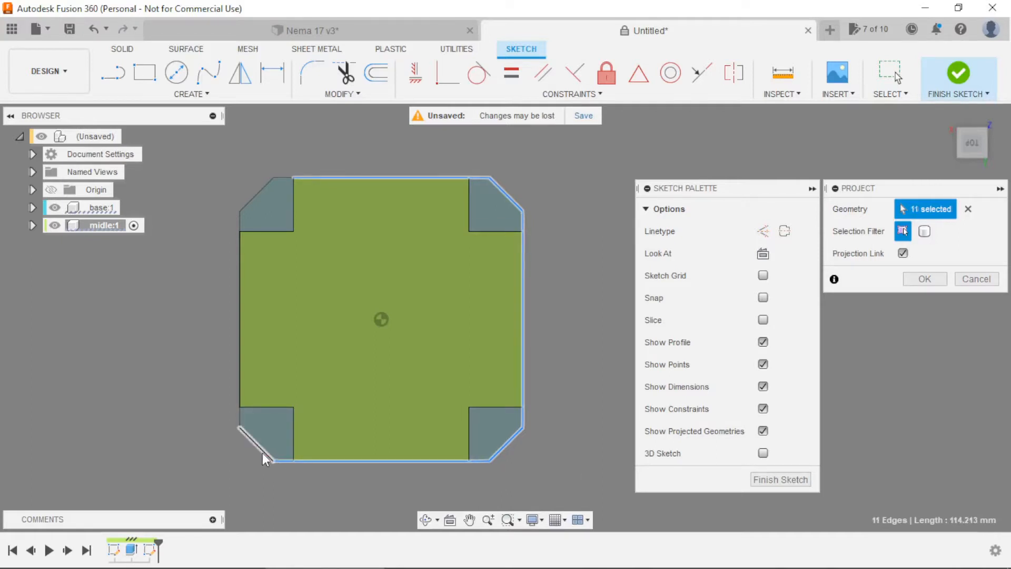
left_click(239, 417)
left_click(239, 334)
left_click(240, 220)
left_click(283, 178)
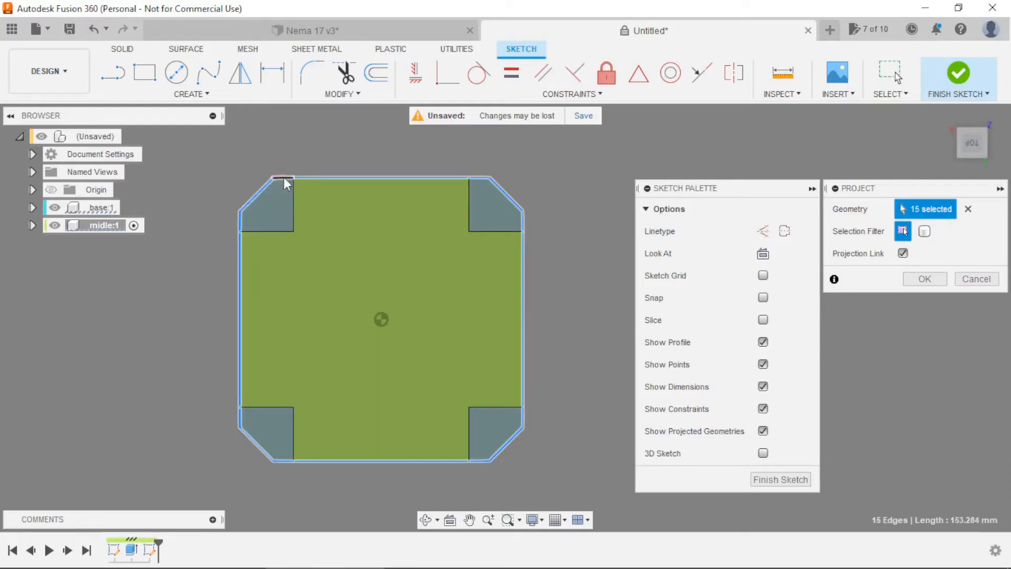
left_click(909, 283)
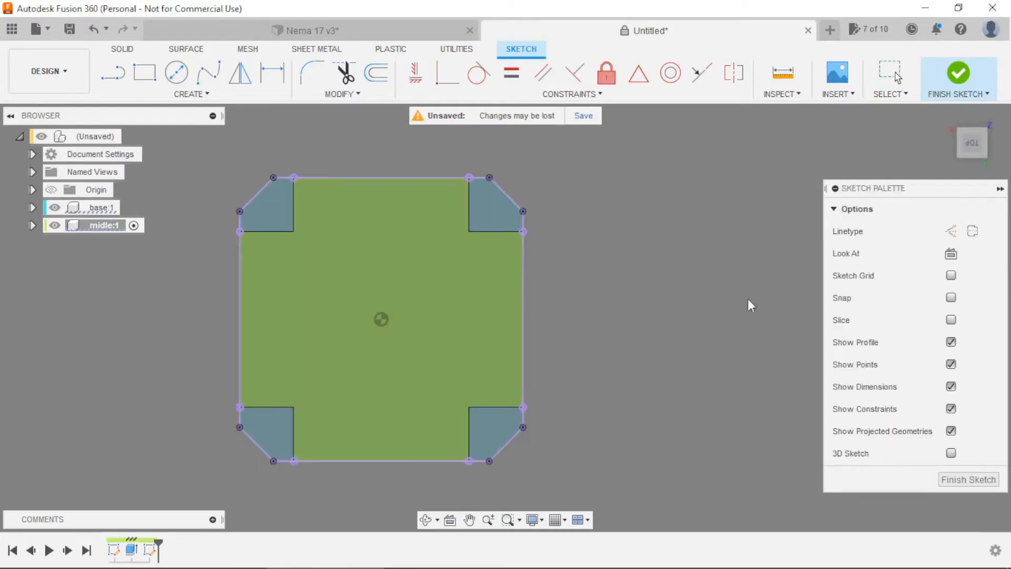
Extrude the projected chamfered outline 20 mm upward to form the motor's middle block
mouse_move(639, 332)
middle_mouse_down("shift")
mouse_move(623, 271)
mouse_move(625, 280)
middle_mouse_up("shift")
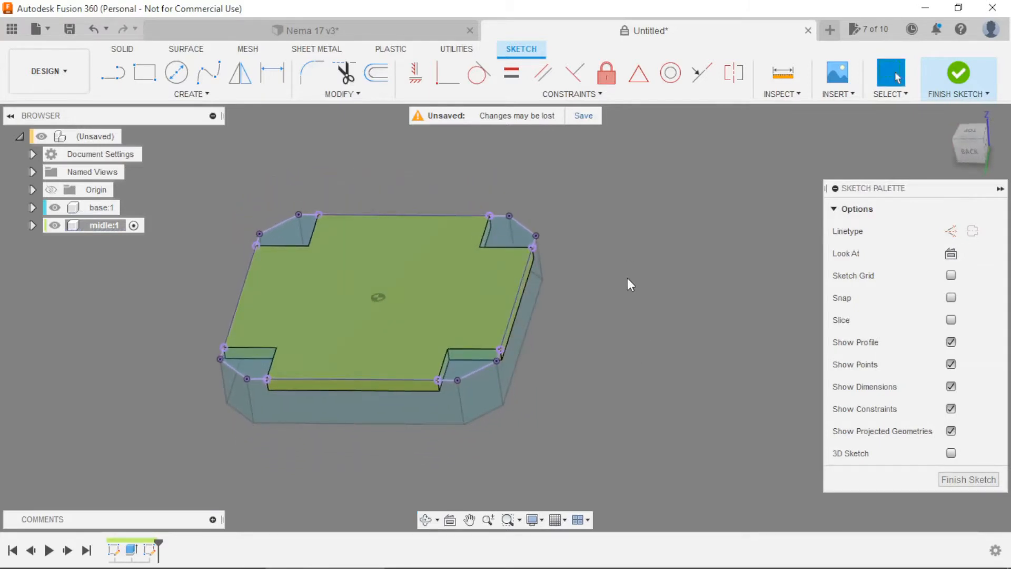
key("e")
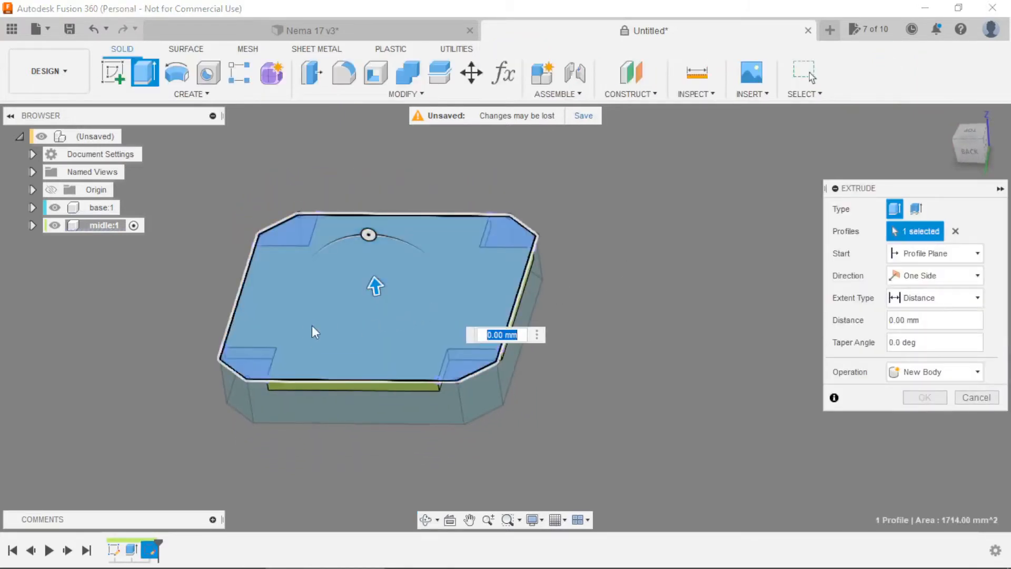
type("2")
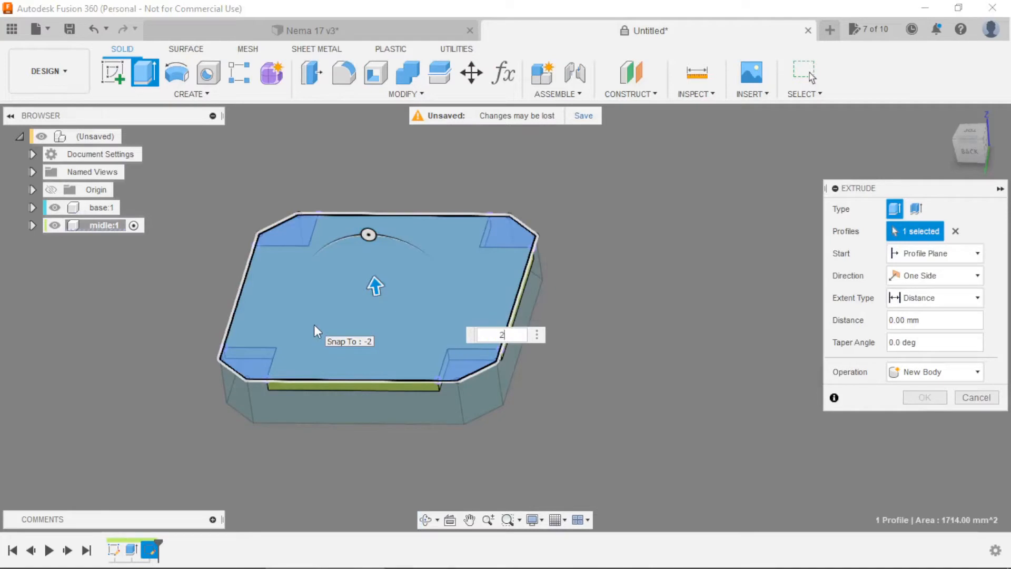
type("0")
key("Return")
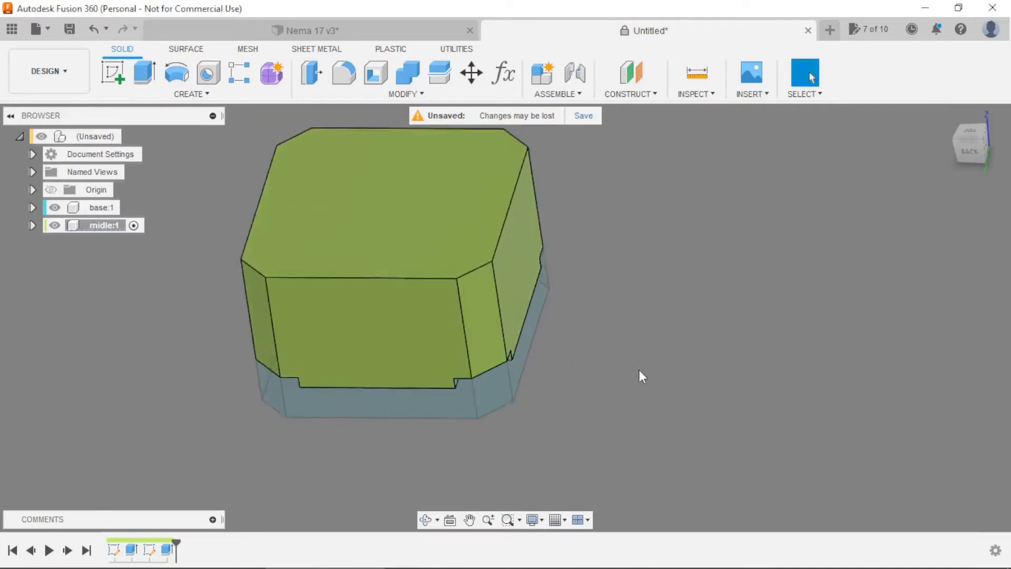
Start a new sketch on the upper face of the middle block
scroll(631, 366, "down", 2)
scroll(636, 274, "up", 1)
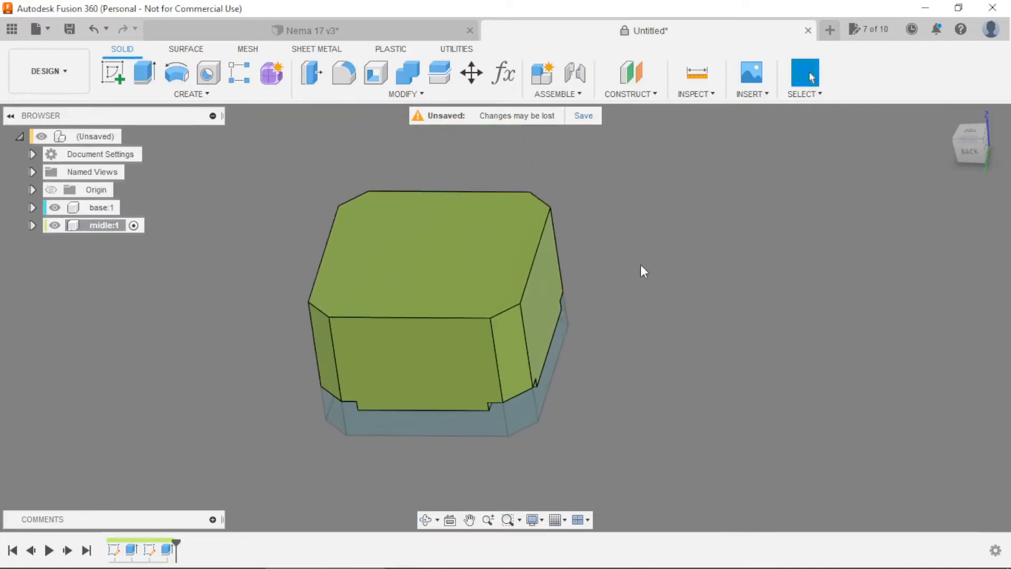
left_click(115, 84)
left_click(418, 255)
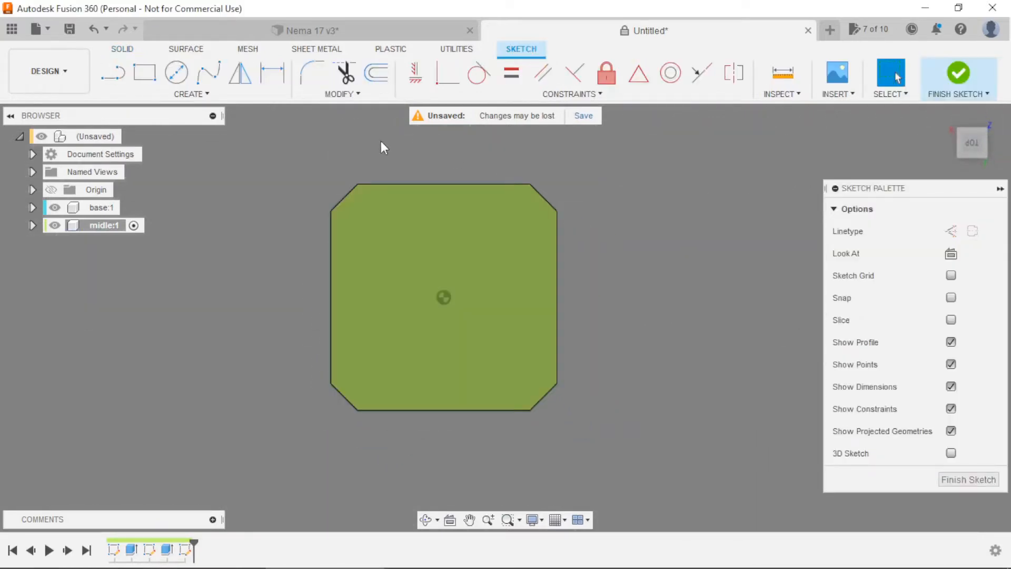
left_click(142, 79)
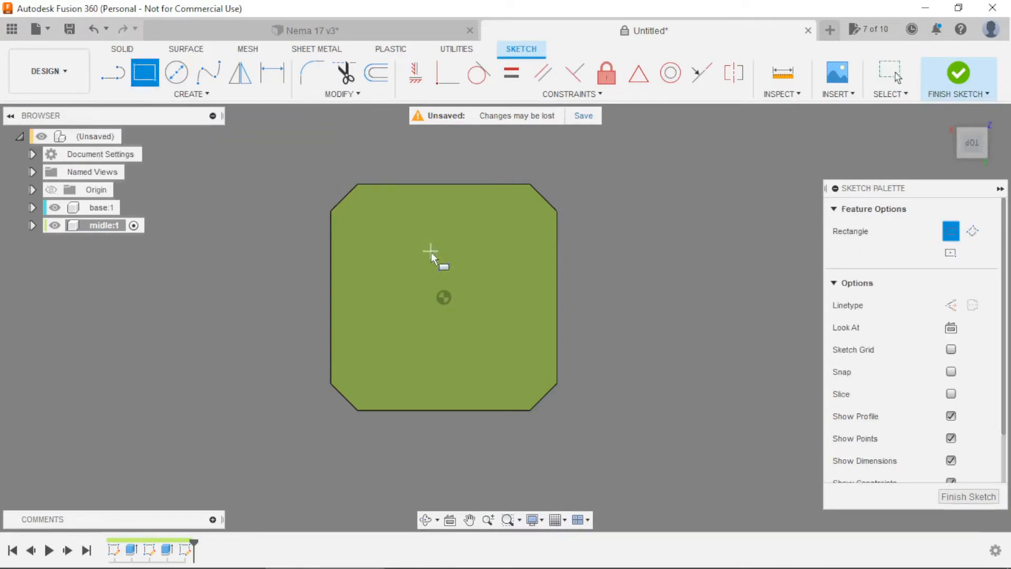
left_click(443, 299)
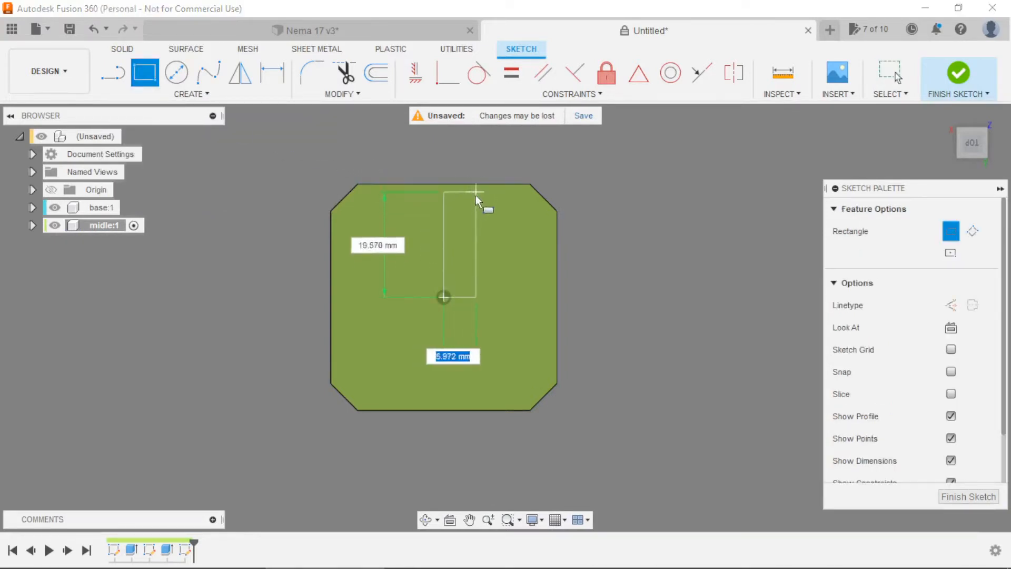
key("Escape")
Draw two crossing centre rectangles from the origin: a full-height one about 19 mm wide and a full-width one about 21 mm high
left_click(144, 72)
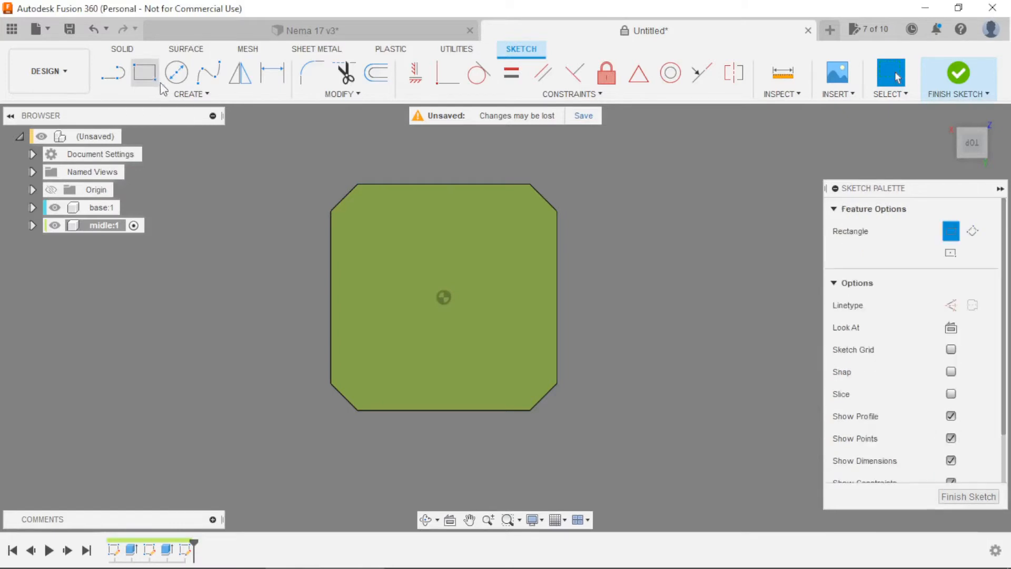
left_click(443, 296)
left_click(496, 185)
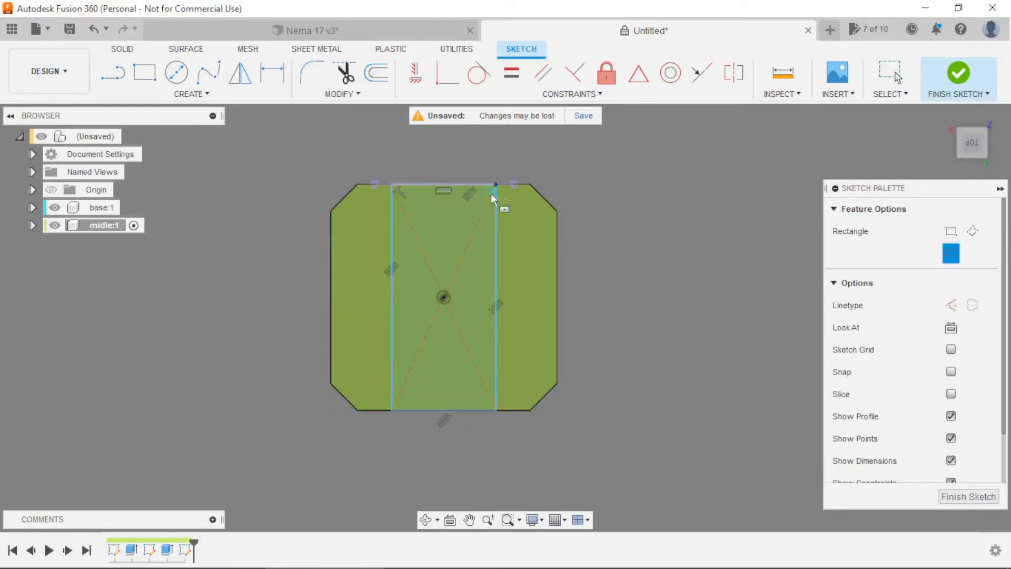
left_click(446, 296)
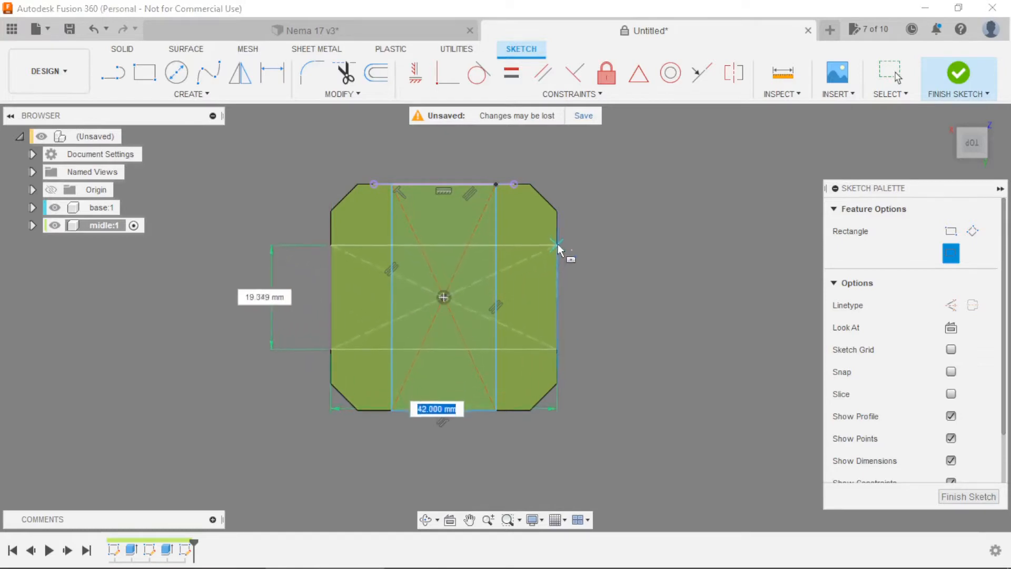
left_click(557, 239)
Dimension the tall rectangle's right side 8 mm from the block's right edge
key("d")
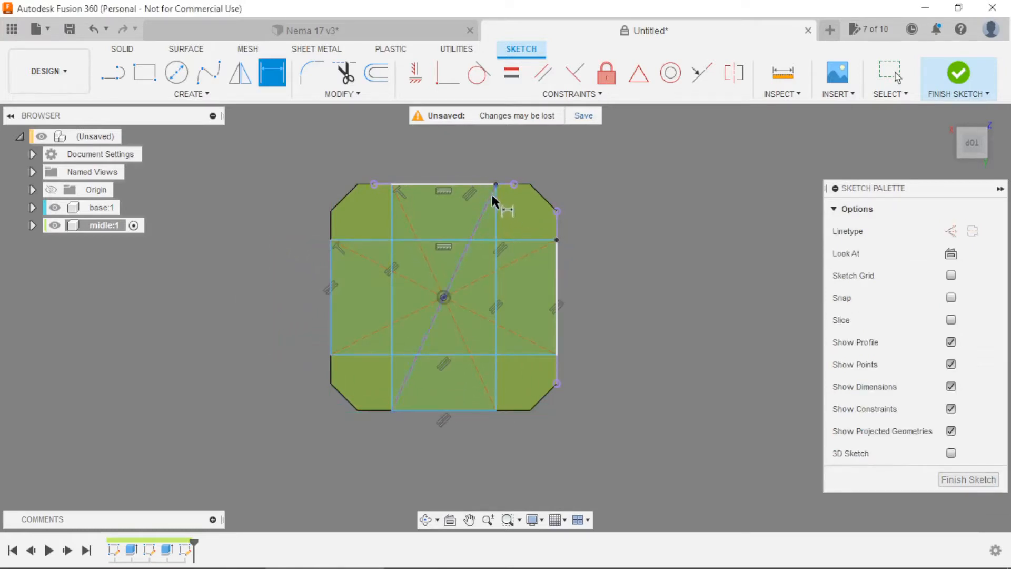
left_click(496, 209)
left_click(557, 232)
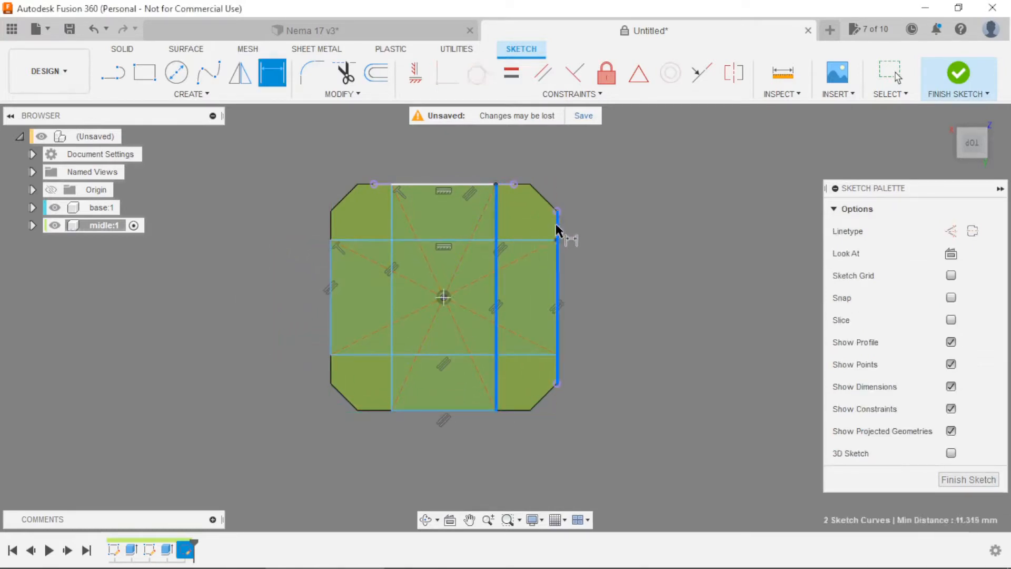
left_click(534, 162)
type("3")
key("Return")
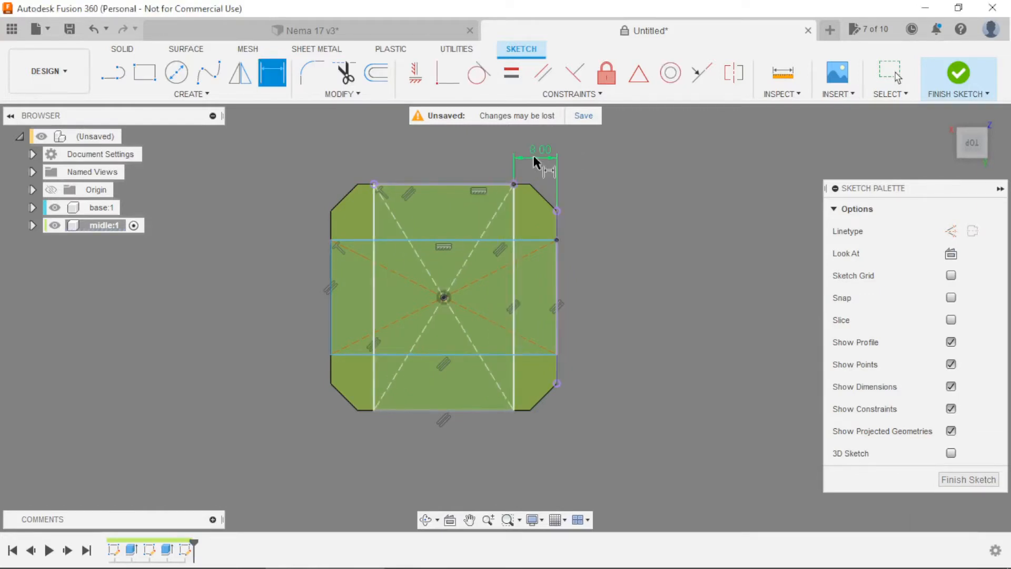
Dimension the wide rectangle's upper side 8 mm from the block's upper edge
left_click(537, 241)
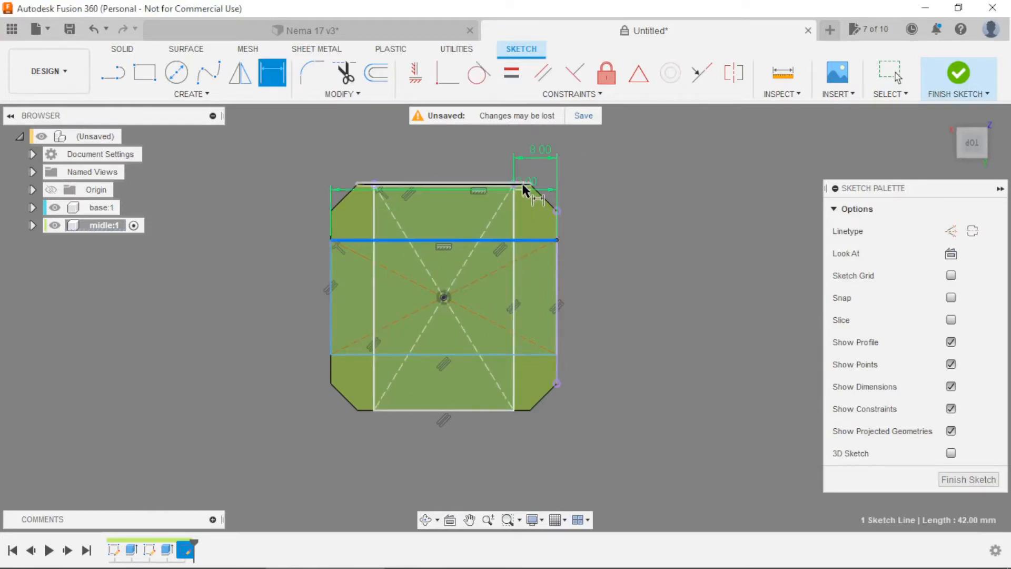
left_click(524, 185)
left_click(618, 217)
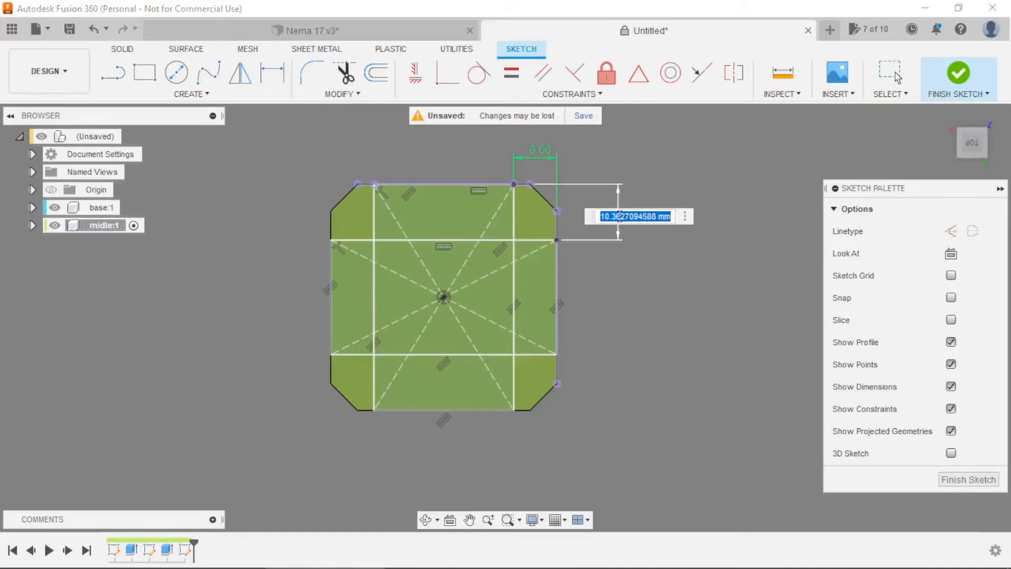
type("8")
key("Return")
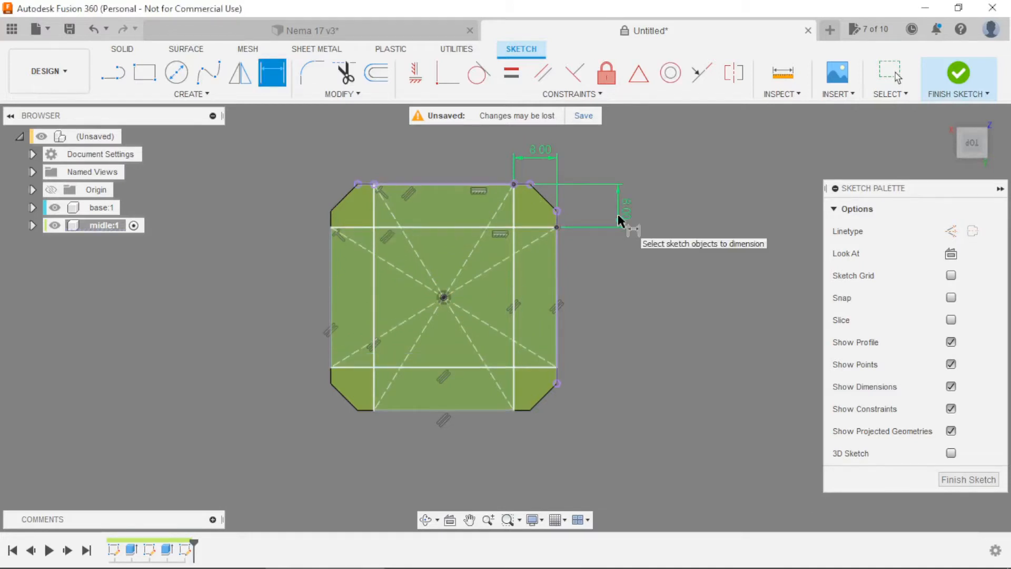
Extrude the centre profile and its four side profiles upward as a cross on the middle block, leaving the corners recessed
middle_click_drag(698, 309, 644, 296, "shift")
key("e")
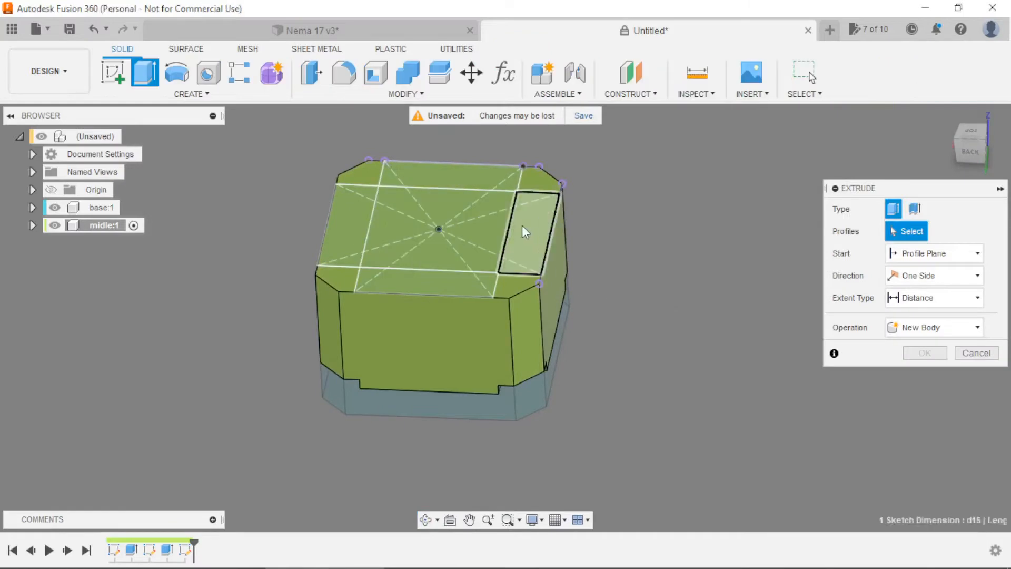
left_click(527, 226)
left_click(481, 223)
left_click(444, 178)
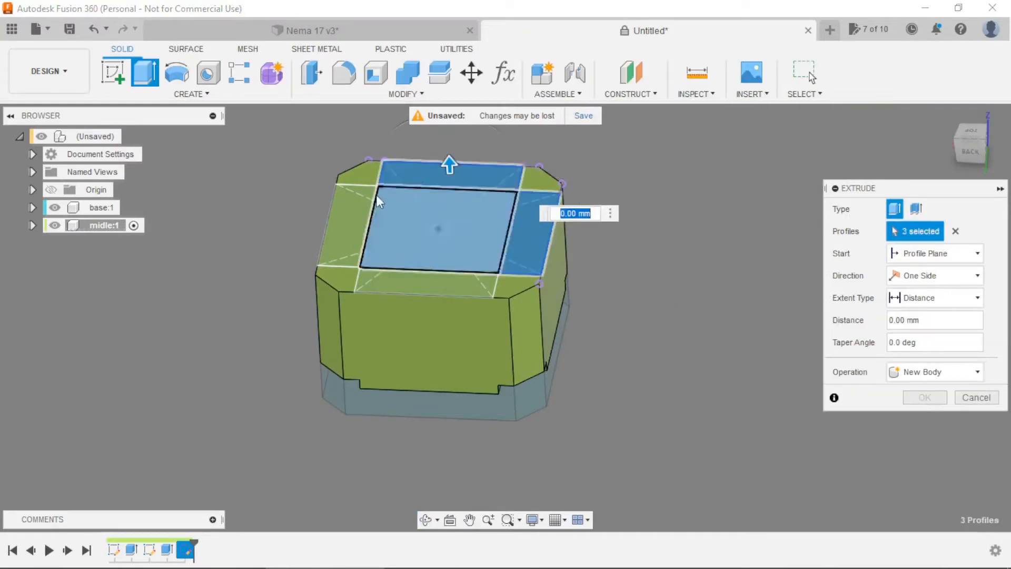
left_click(362, 200)
left_click(386, 285)
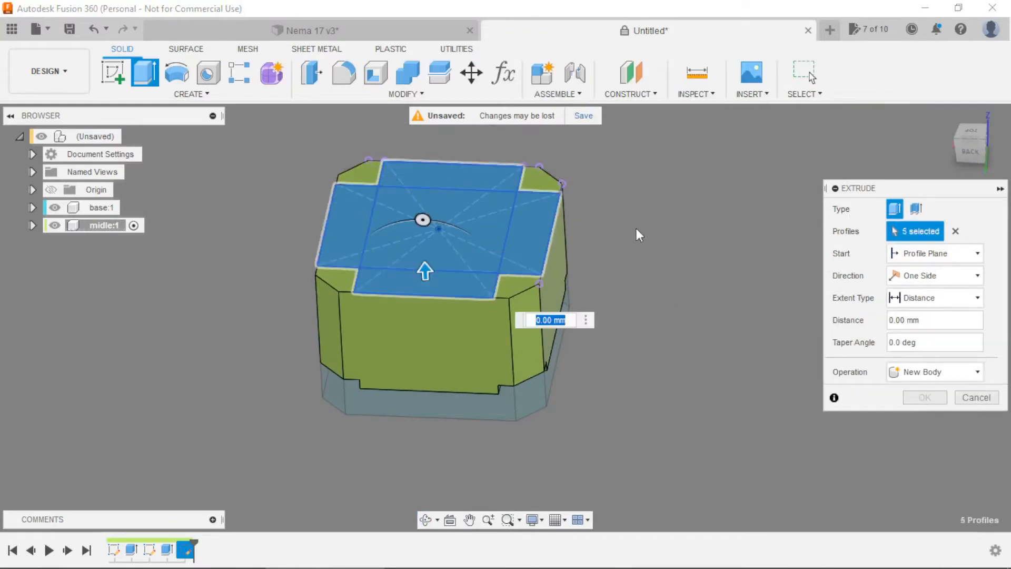
type("1")
key("Return")
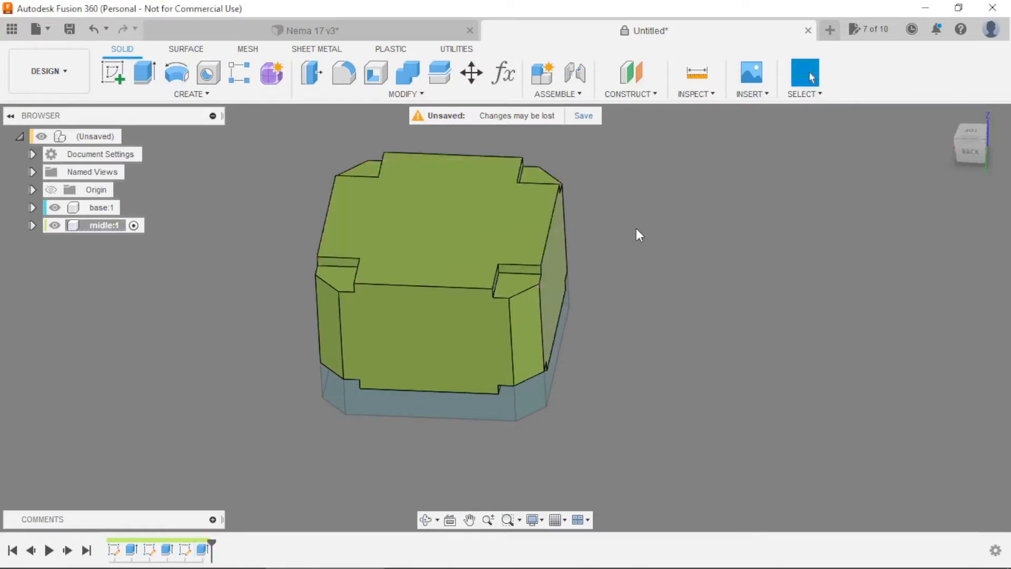
scroll(543, 306, "down", 3)
scroll(602, 230, "up", 3)
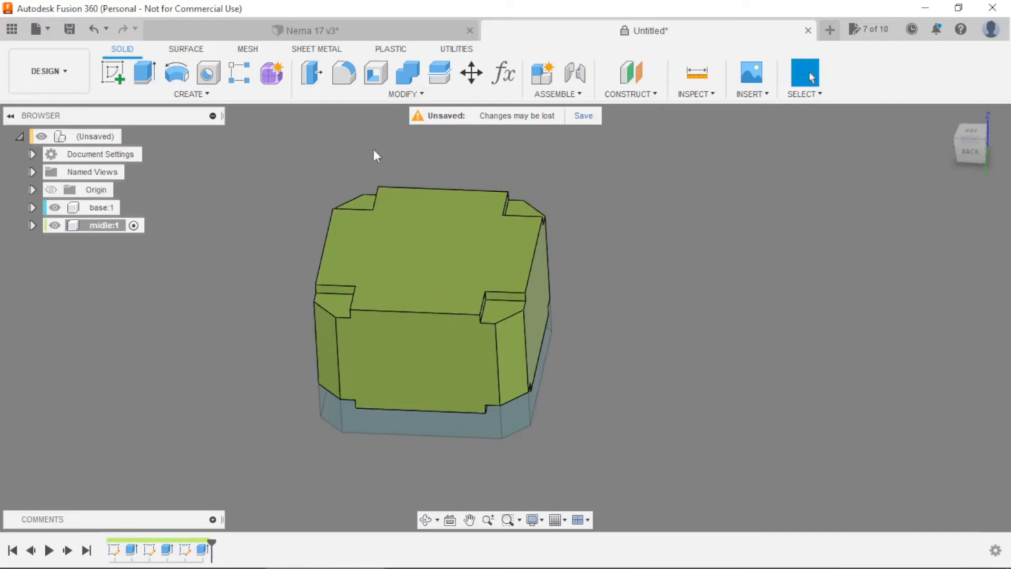
Activate the top-level assembly and paste an independent new copy of the base component into it
left_click(129, 137)
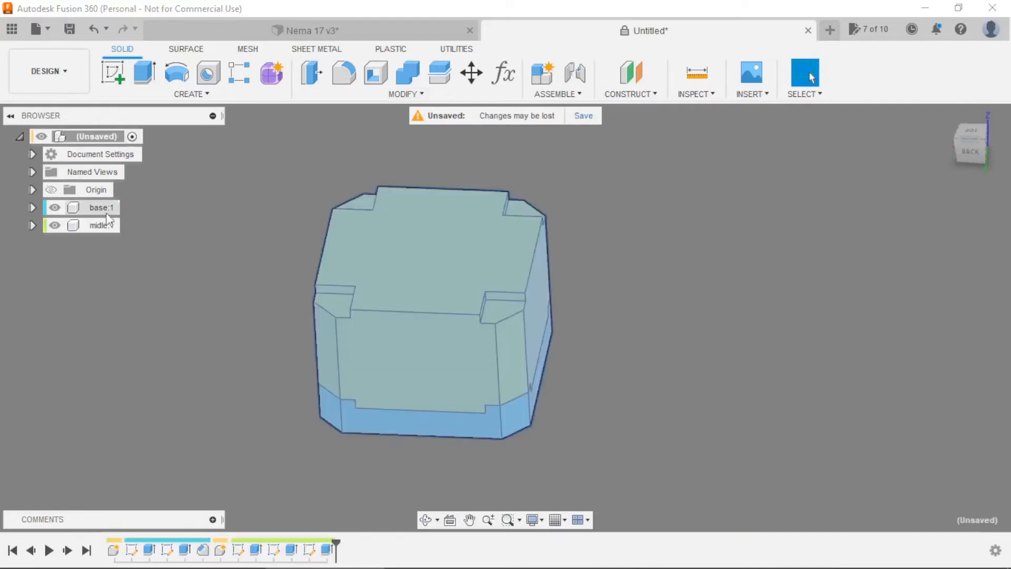
left_click(96, 208)
right_click(94, 209)
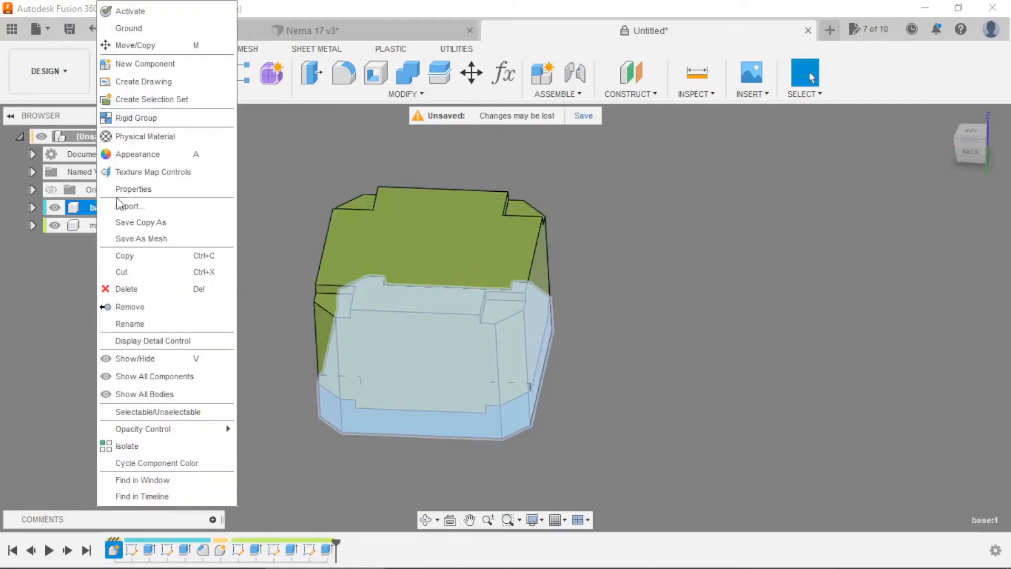
left_click(135, 256)
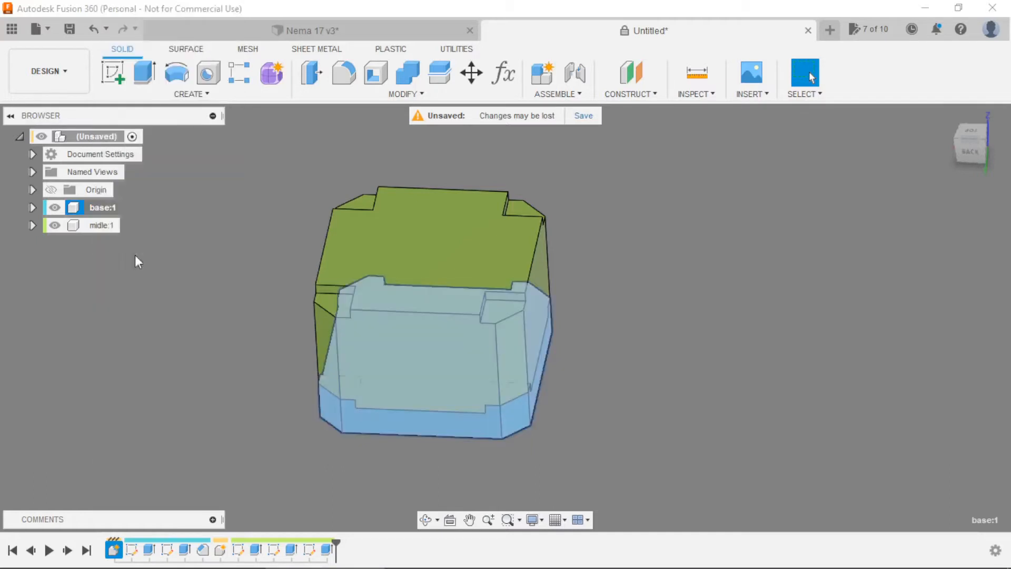
left_click(93, 138)
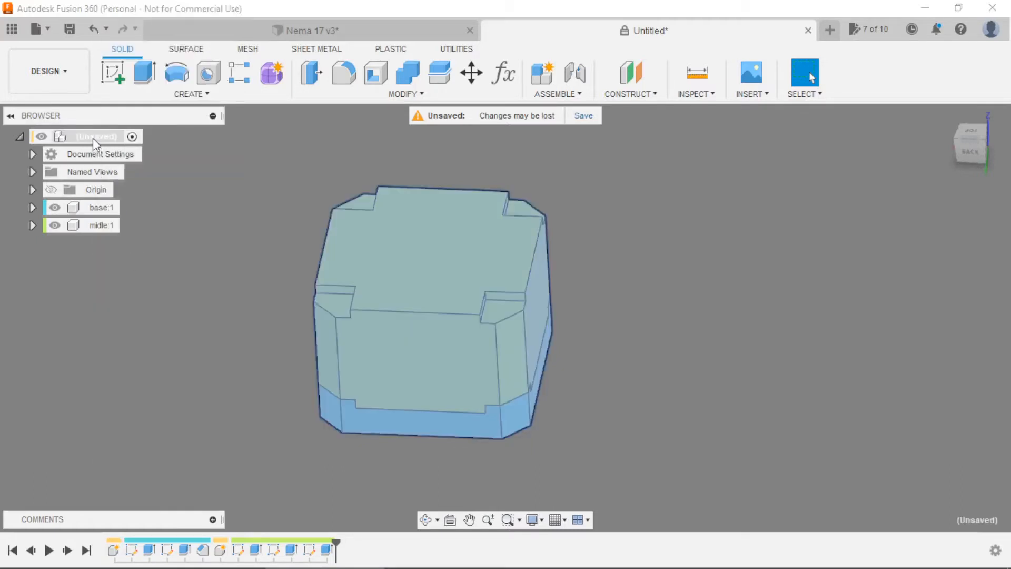
right_click(93, 138)
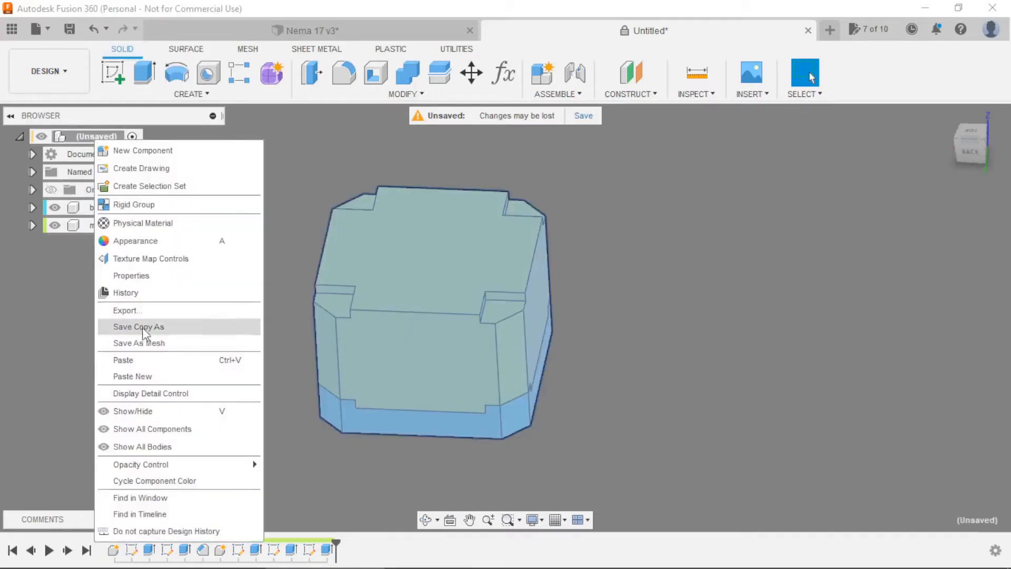
left_click(145, 376)
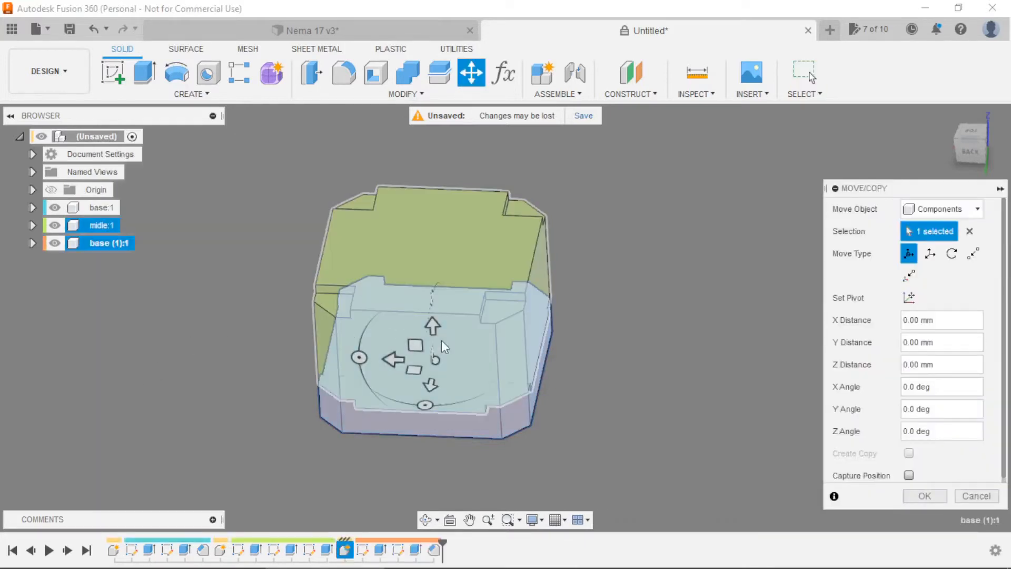
Move the pasted base copy about 51 mm up in Z and flip it 180° about the Y axis
left_click_drag(432, 325, 420, 114)
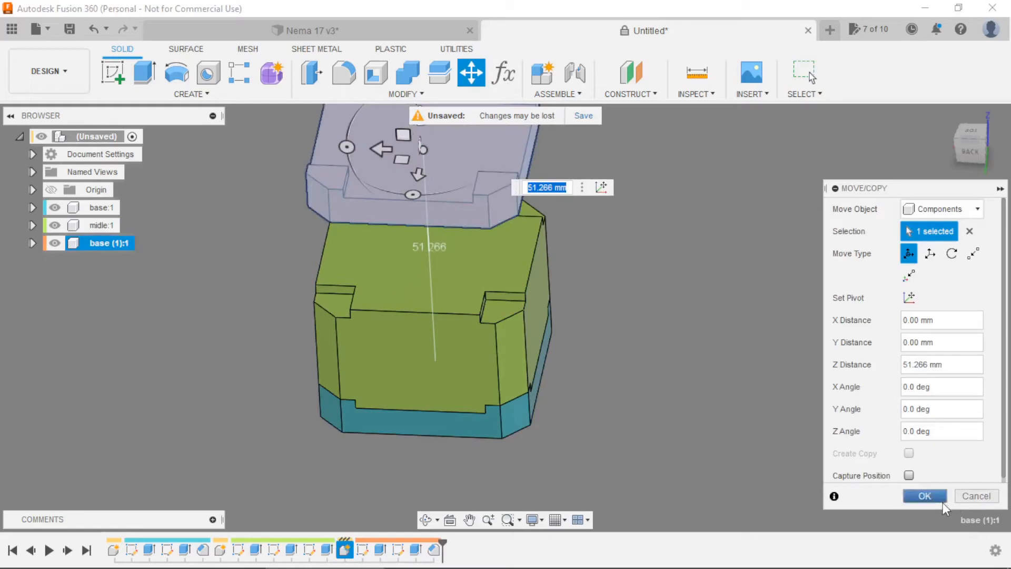
scroll(606, 406, "down", 3)
scroll(548, 233, "up", 2)
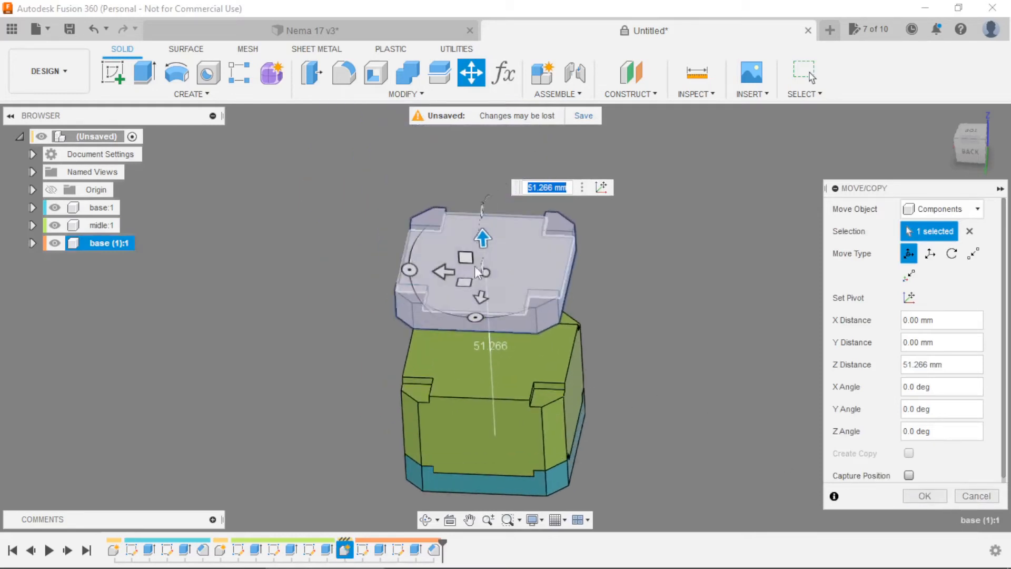
left_click_drag(409, 271, 635, 276)
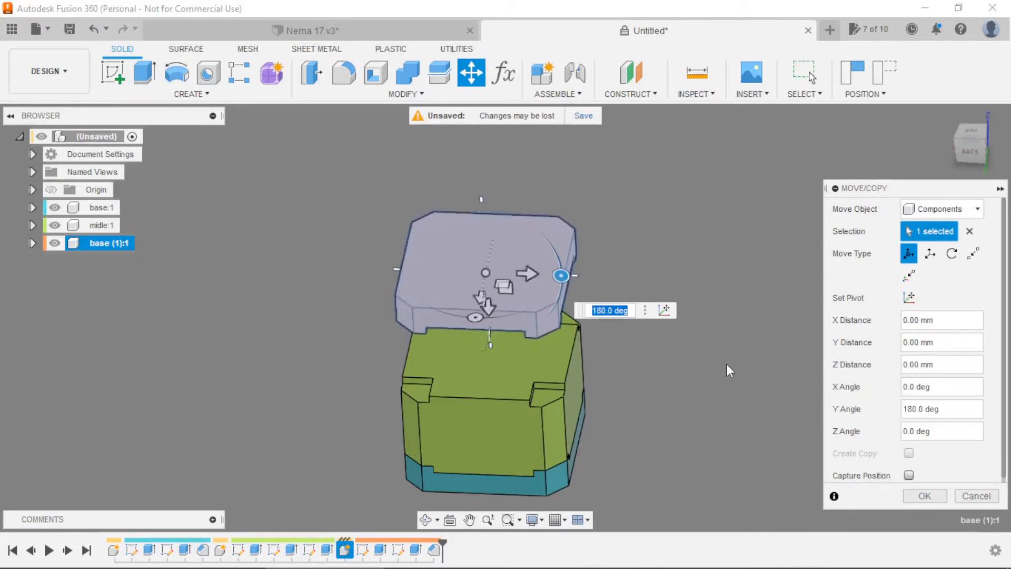
left_click(925, 496)
Rename the flipped base copy as top
double_click(104, 243)
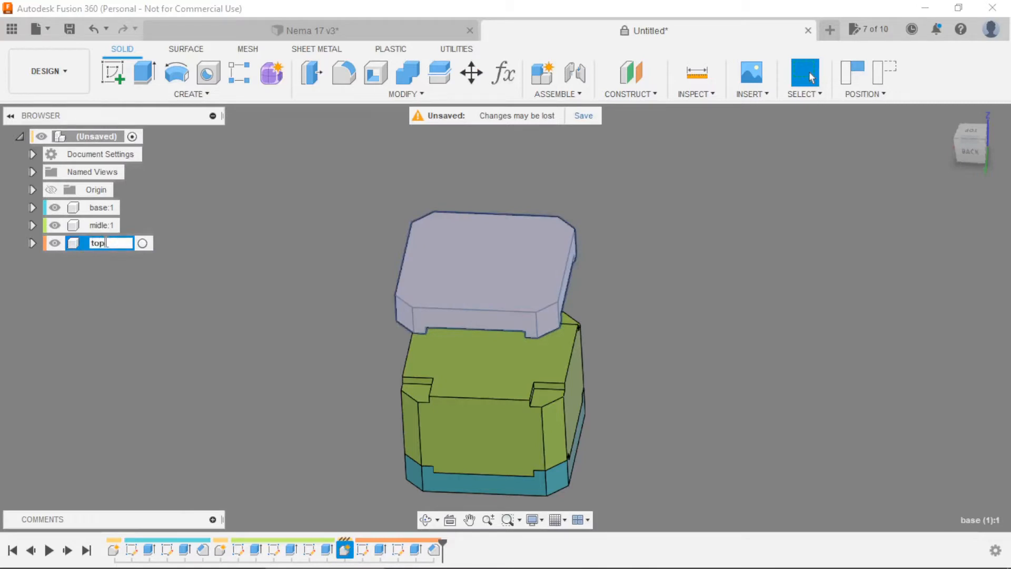
key("Return")
left_click(212, 212)
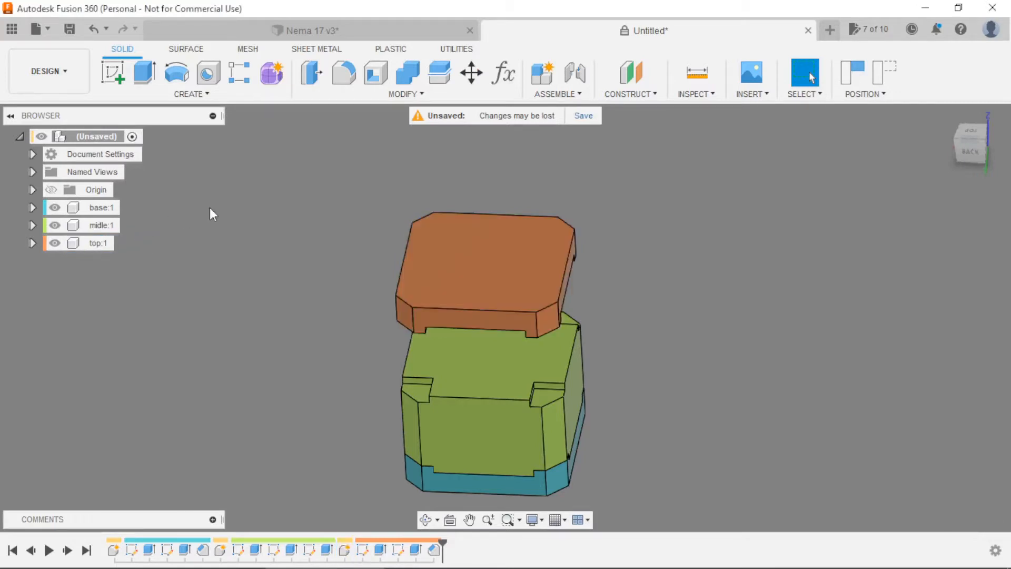
Sketch a 22 mm diameter circle centred on the top component's upper face, capturing the moved component's position
scroll(574, 220, "up", 2)
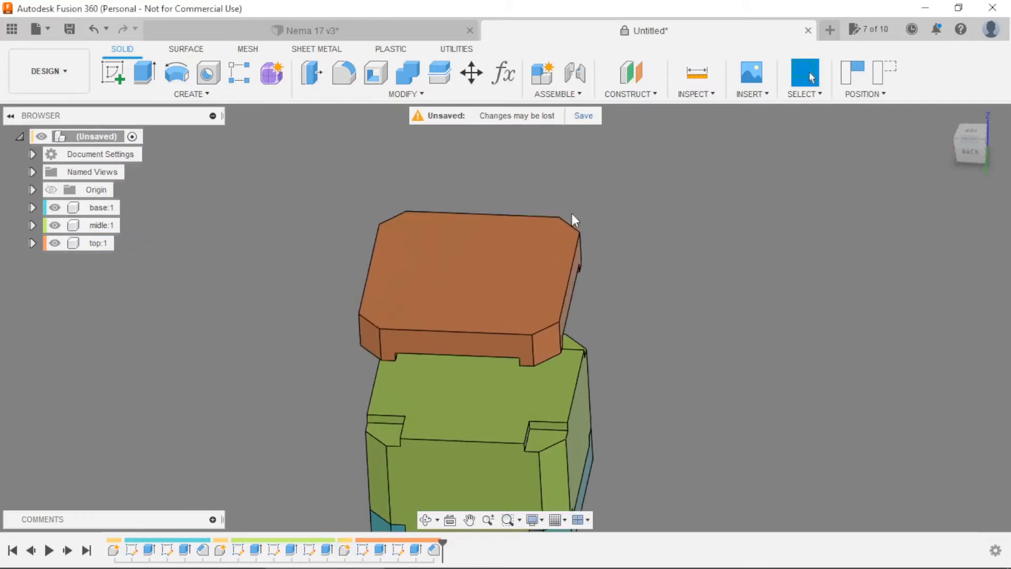
left_click(114, 73)
left_click(493, 267)
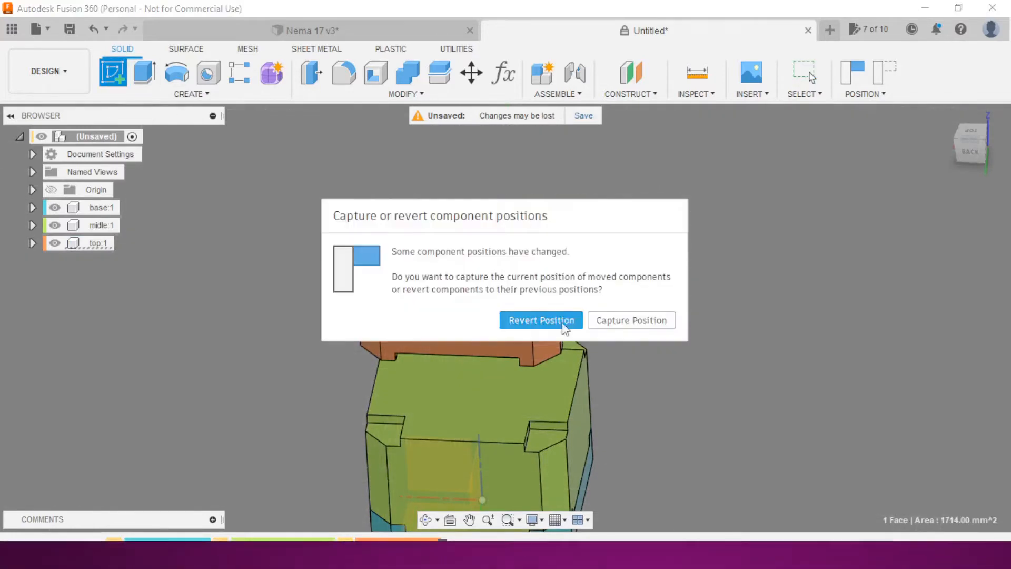
left_click(613, 319)
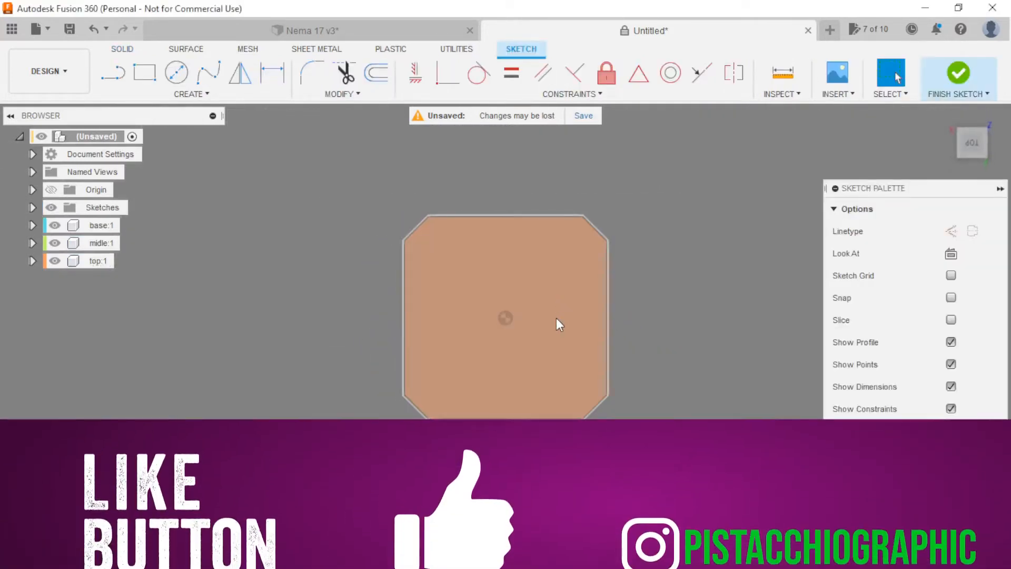
key("c")
left_click(505, 317)
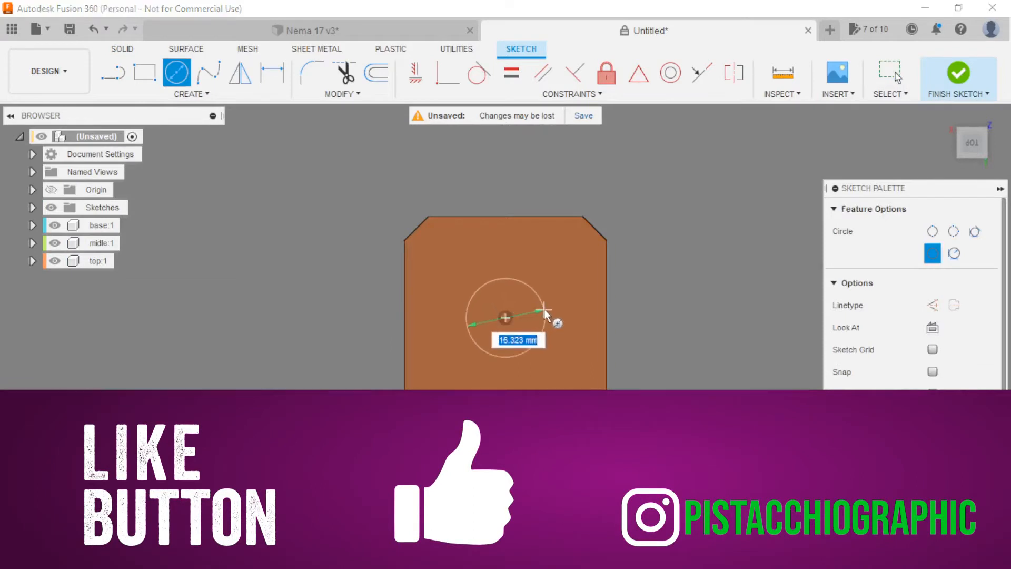
left_click(544, 310)
key("Escape")
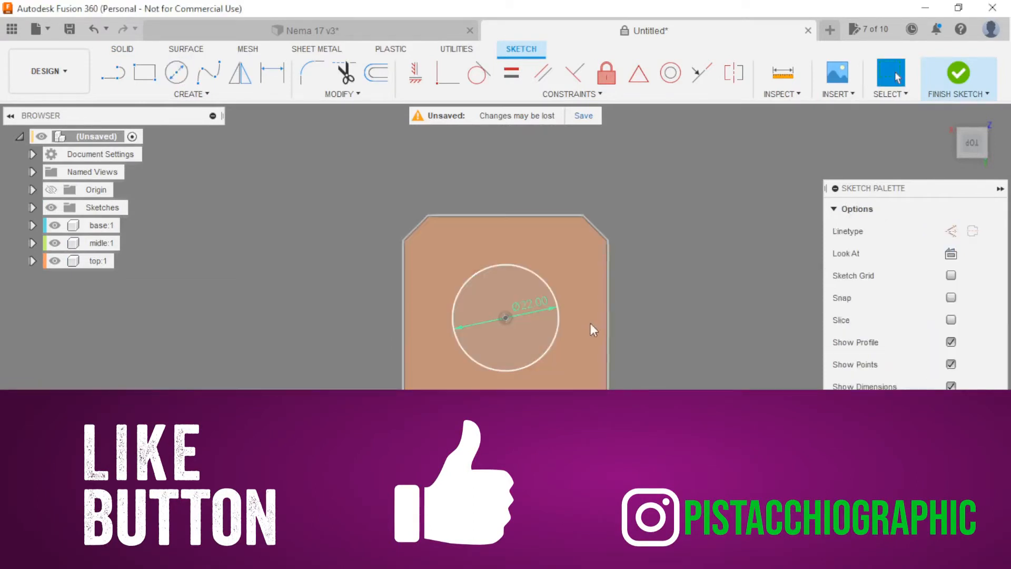
Extrude the 22 mm circle 2 mm upward to form a round boss on the top component
middle_click_drag(589, 323, 625, 318, "shift")
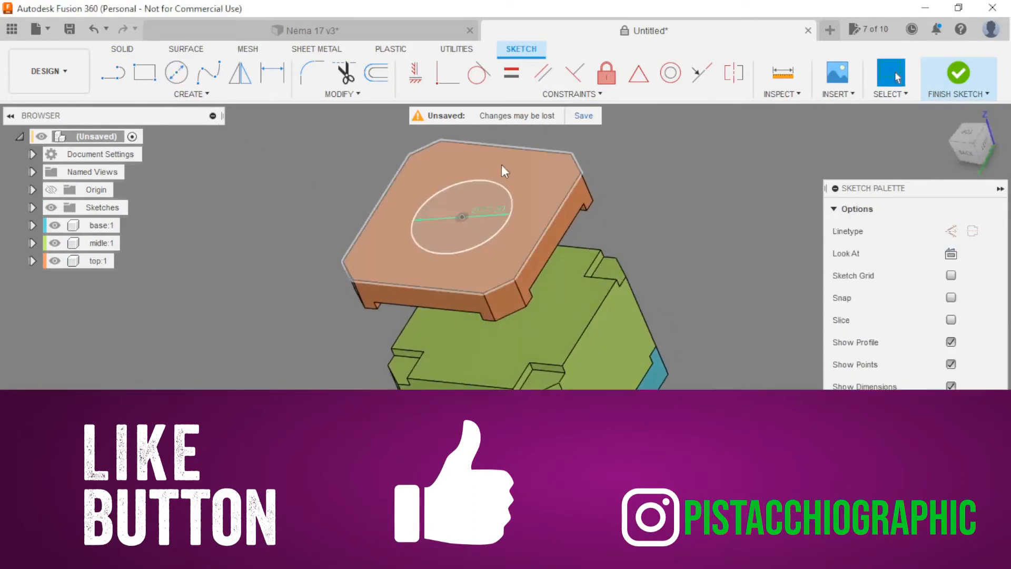
key("e")
left_click(448, 205)
type("1")
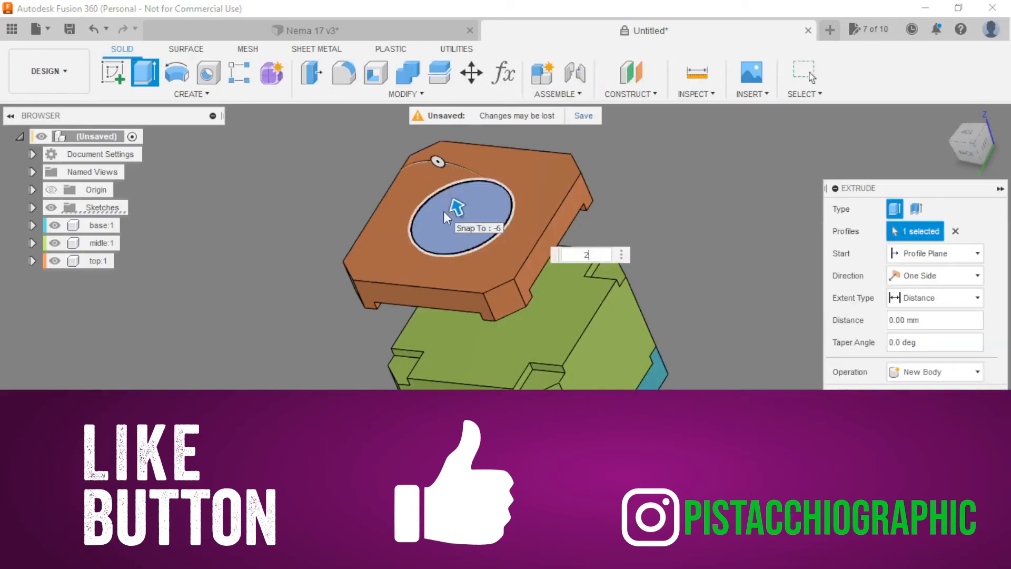
key("Return")
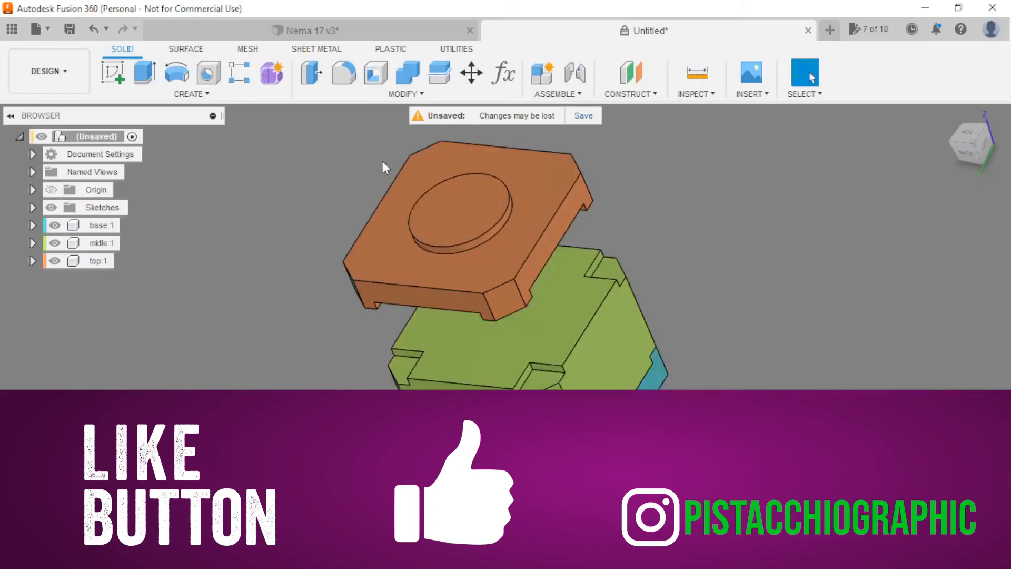
Sketch a 5 mm diameter circle centred on the upper face of the round boss
left_click(113, 73)
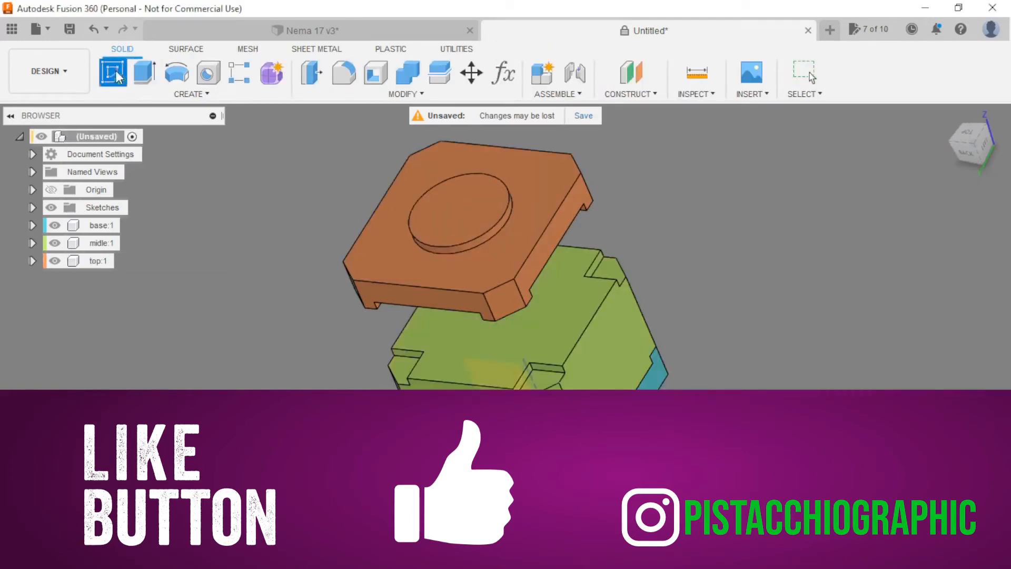
left_click(453, 203)
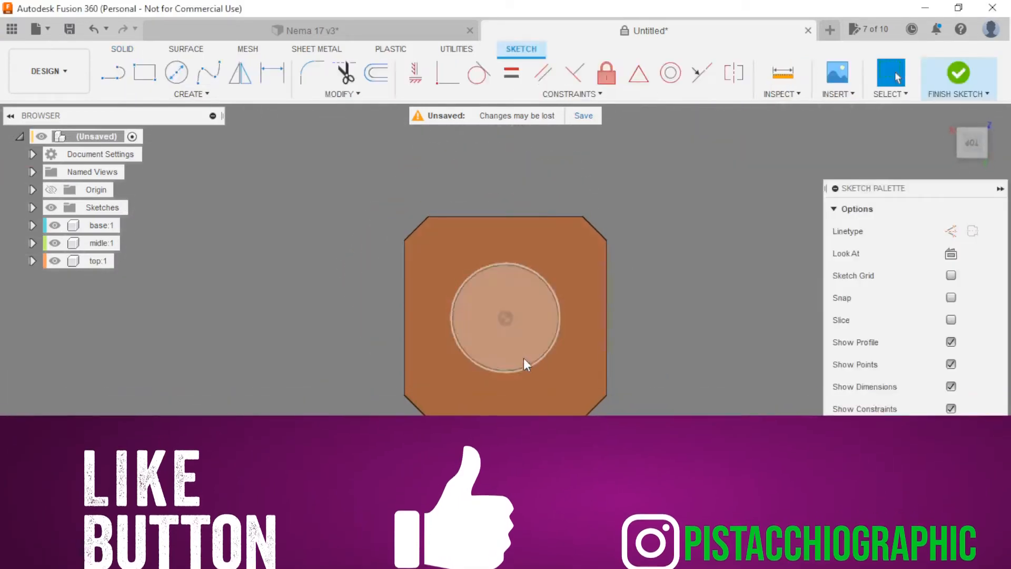
key("c")
left_click(505, 318)
type("5")
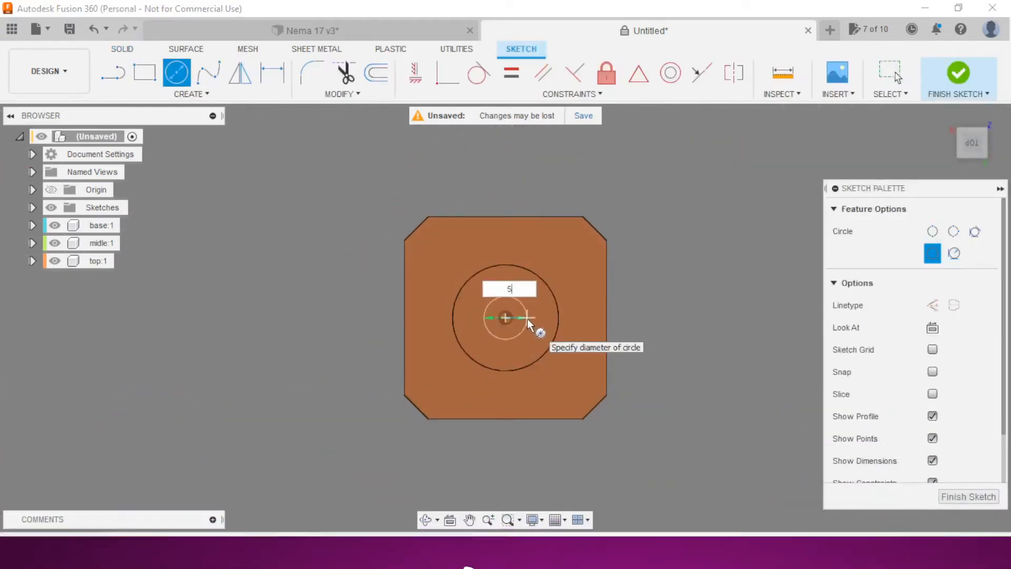
key("Return")
key("Escape")
Cut the 5 mm circle through the top component, using its underside face as the extrusion's start object and a distance of -8 mm
middle_click_drag(643, 352, 616, 237, "shift")
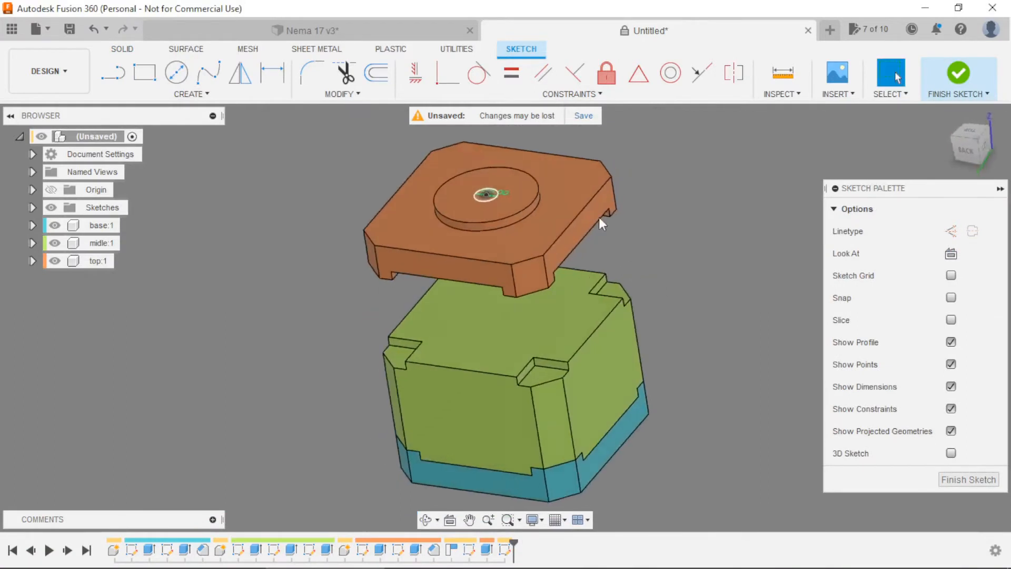
scroll(553, 173, "up", 3)
left_click(441, 203)
key("e")
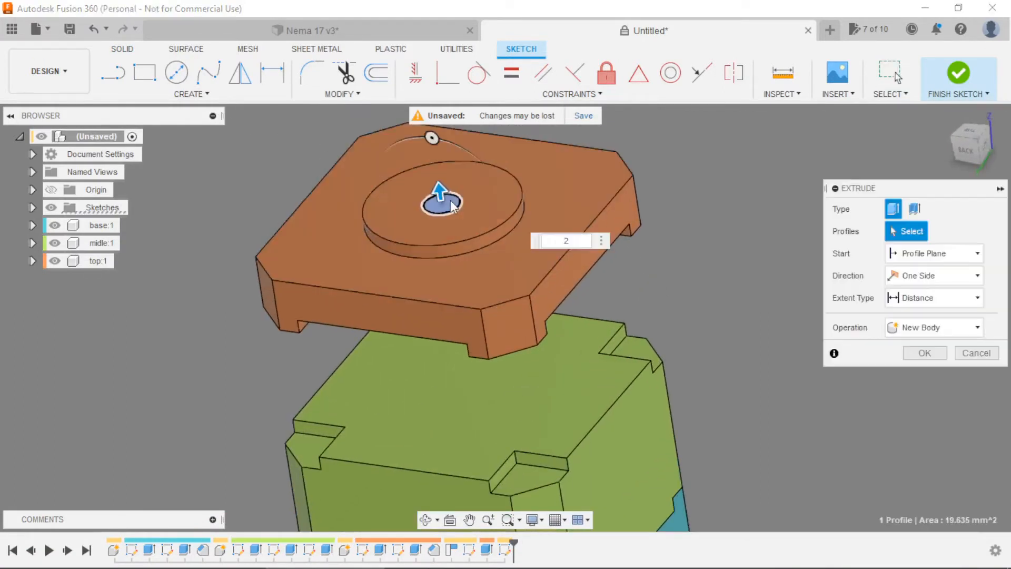
left_click_drag(443, 198, 454, 293)
middle_click_drag(661, 252, 662, 210, "shift")
left_click(931, 254)
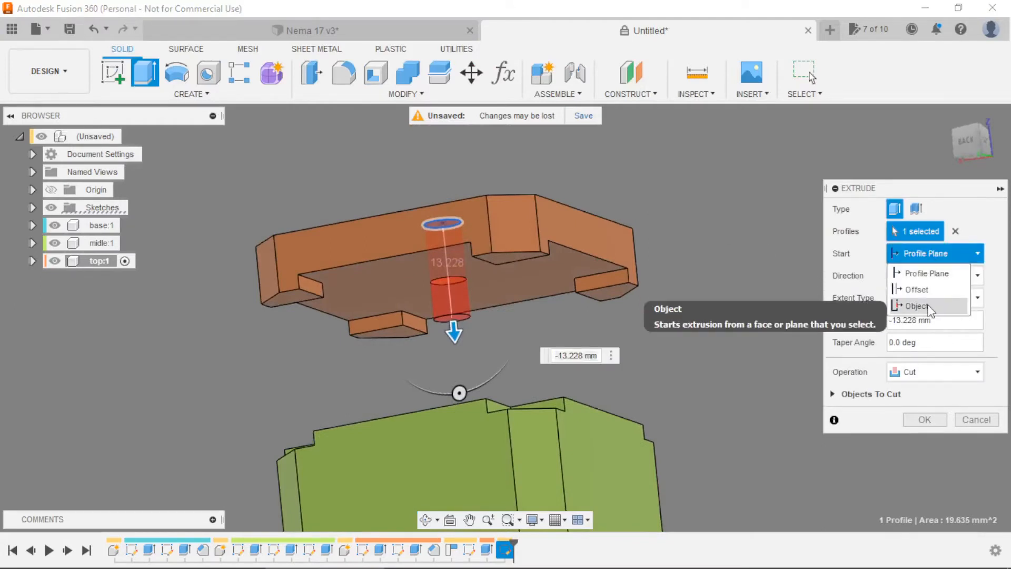
left_click(918, 306)
left_click(506, 283)
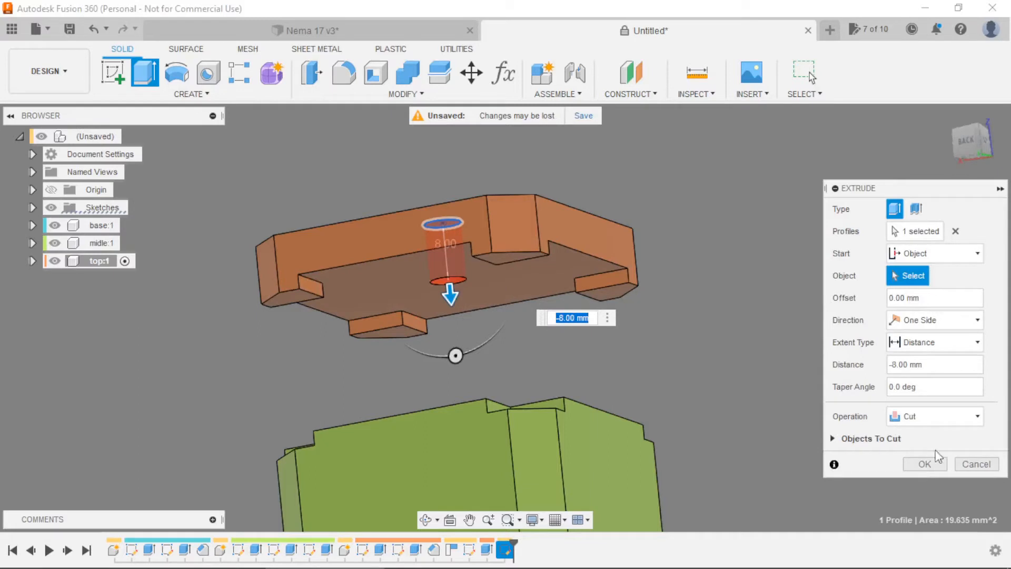
left_click(925, 464)
middle_click_drag(724, 232, 707, 295, "shift")
scroll(684, 303, "down", 3)
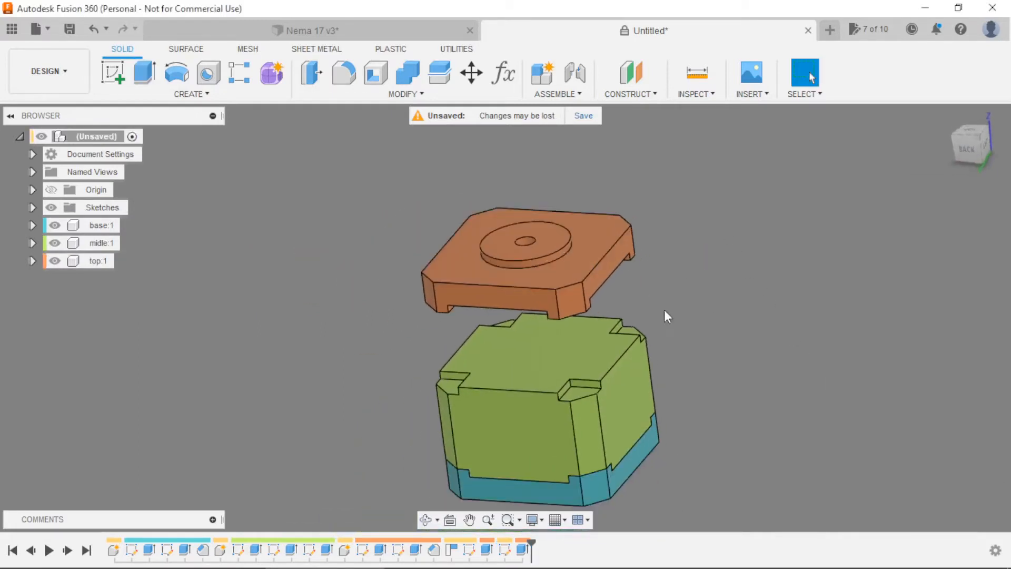
Ground the base component so it is fixed in place
left_click(84, 226)
right_click(84, 226)
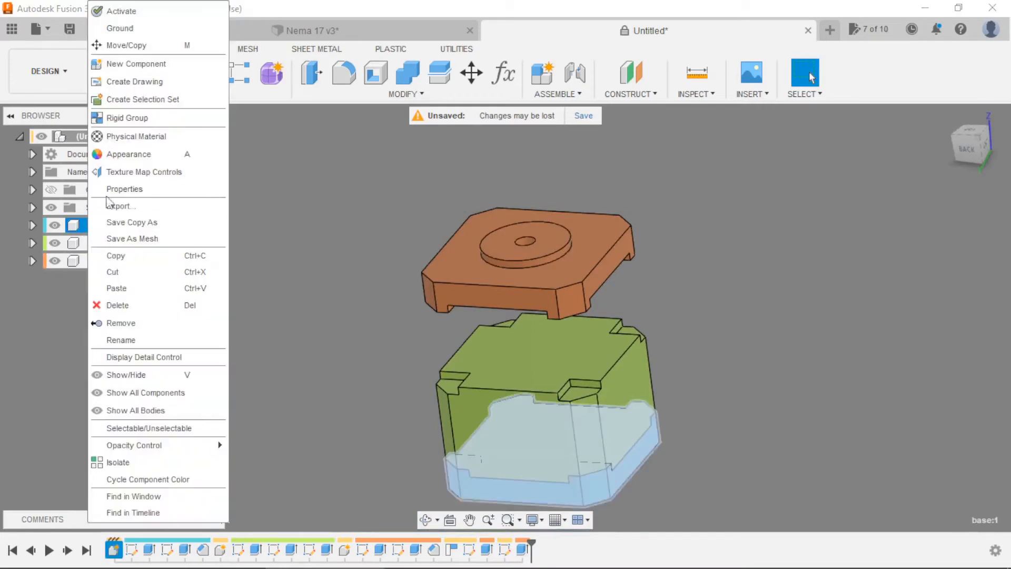
left_click(121, 28)
left_click(307, 242)
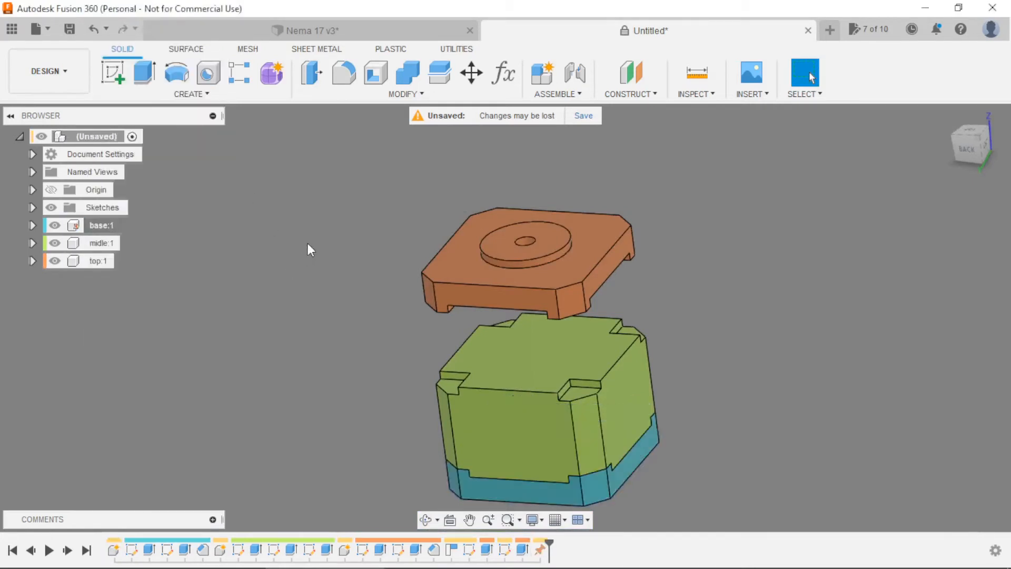
Pull the middle block sideways out from between the base and the top component, exposing the undersides of all three parts
scroll(377, 320, "down", 2)
scroll(441, 341, "up", 2)
left_click_drag(491, 335, 646, 280)
middle_click_drag(557, 388, 586, 254, "shift")
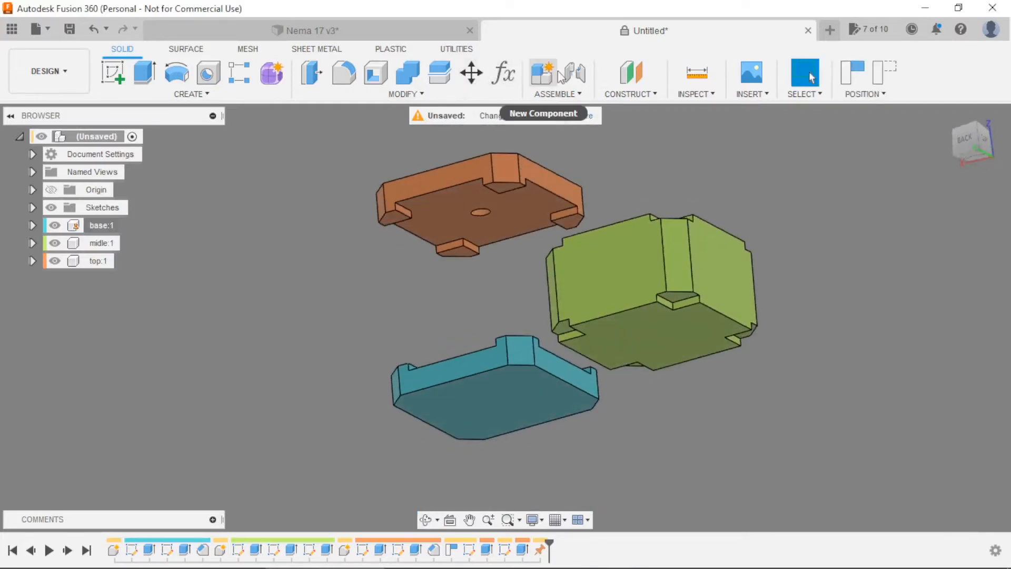
Joint the underside of the middle block to the base's upper face at their centres, with zero offsets and a 0 deg angle
left_click(575, 73)
left_click(662, 340)
middle_click_drag(628, 344, 517, 399, "shift")
left_click(507, 390)
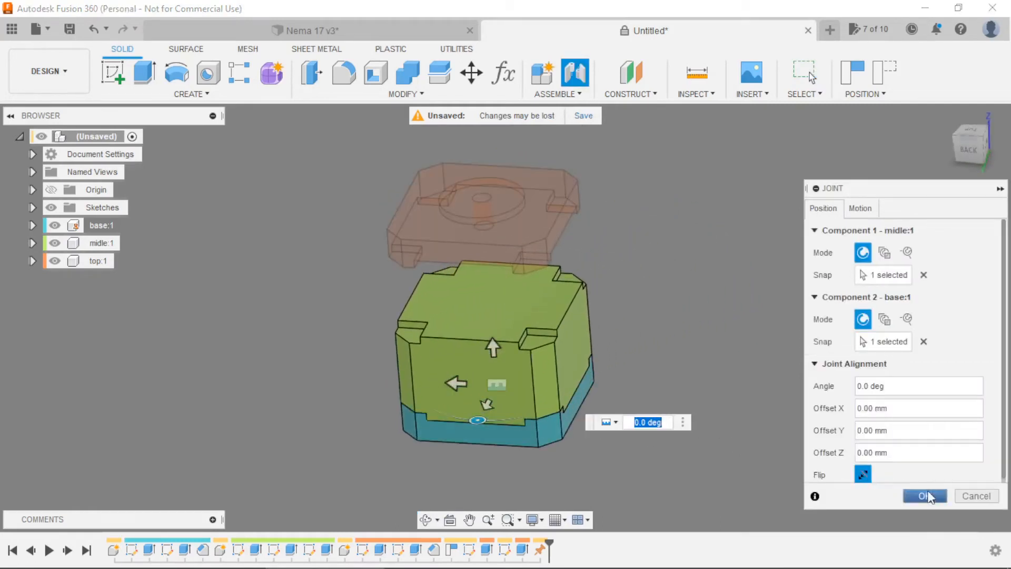
left_click(926, 496)
Joint the top component, snapping the hole centre on its underside to the centre of the middle block's upper face, with zero offsets
middle_click_drag(637, 290, 635, 198, "shift")
left_click(578, 81)
scroll(482, 231, "up", 3)
left_click(511, 230)
middle_click_drag(511, 231, 521, 364, "shift")
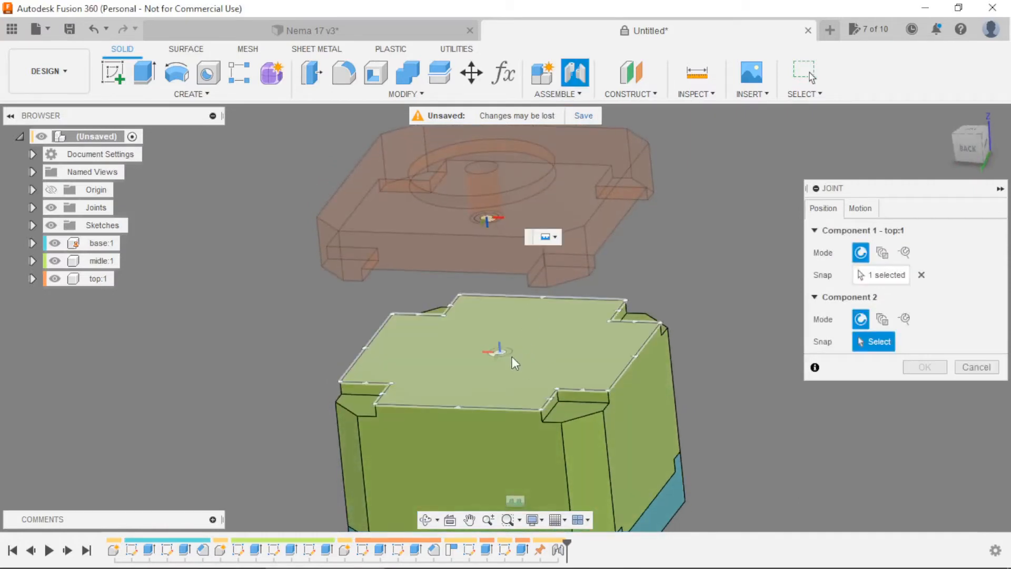
left_click(512, 356)
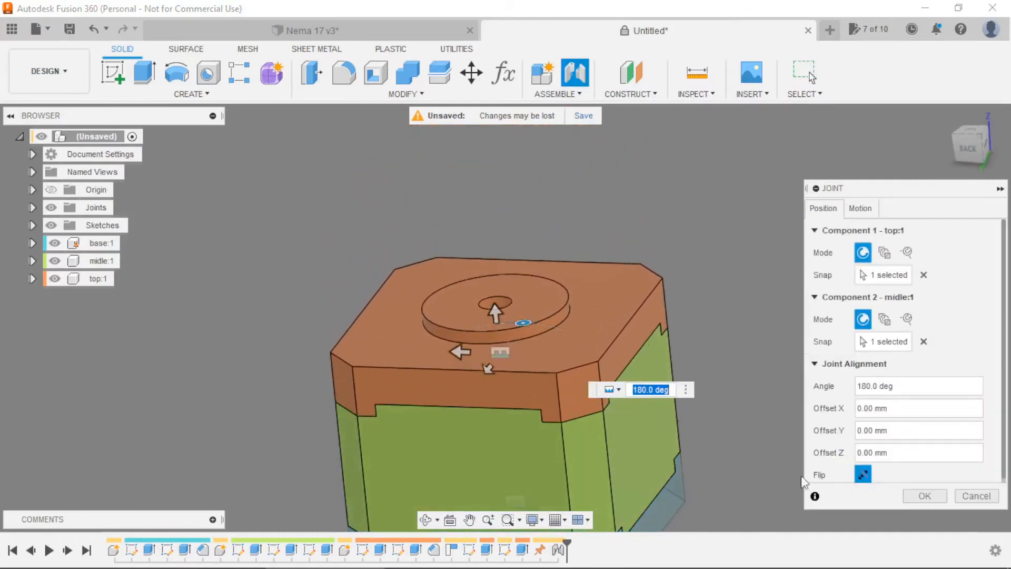
left_click(917, 493)
scroll(517, 202, "down", 4)
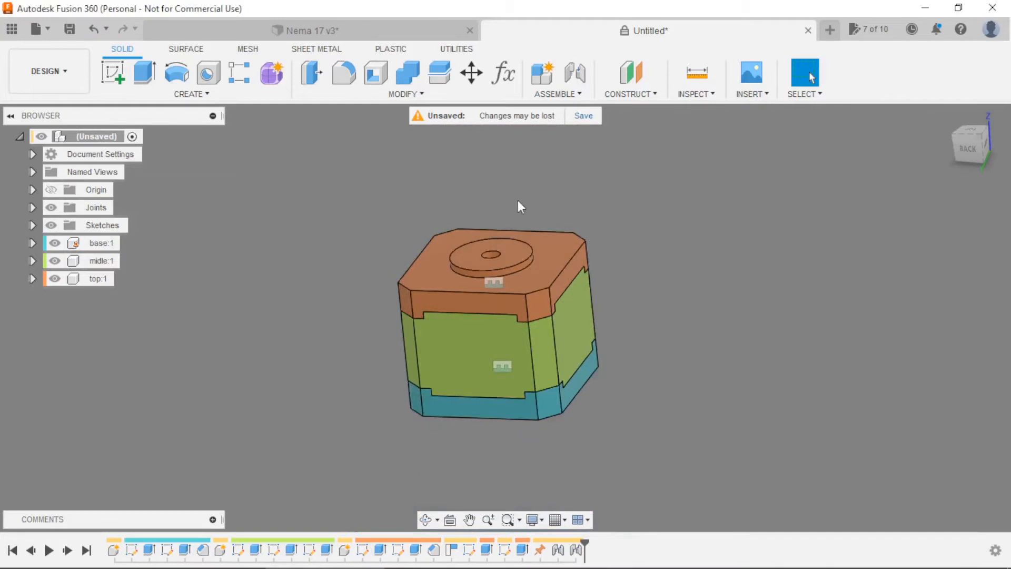
middle_click_drag(517, 202, 582, 239, "shift")
scroll(547, 193, "up", 2)
scroll(523, 186, "down", 1)
scroll(486, 197, "up", 1)
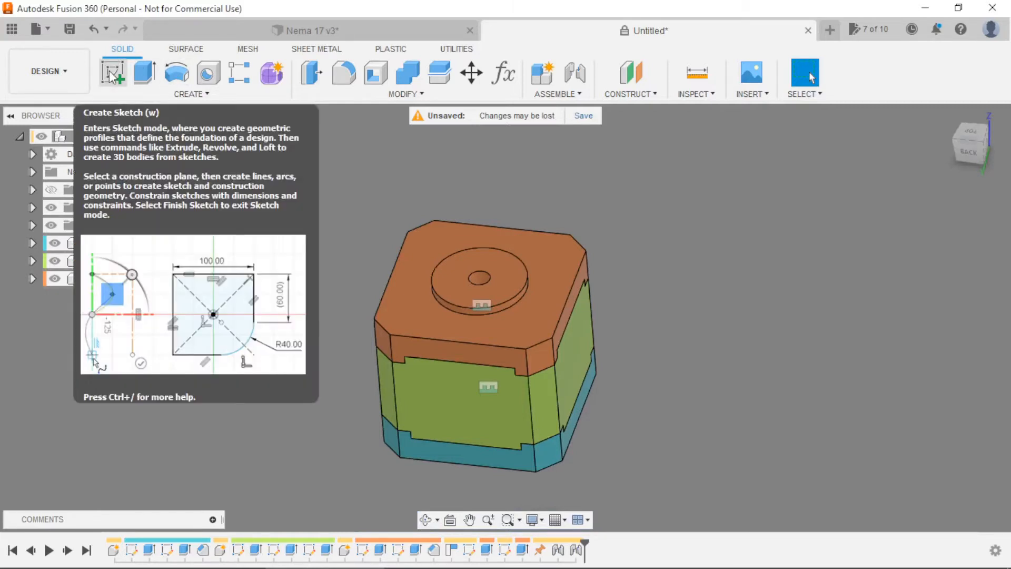
left_click(111, 75)
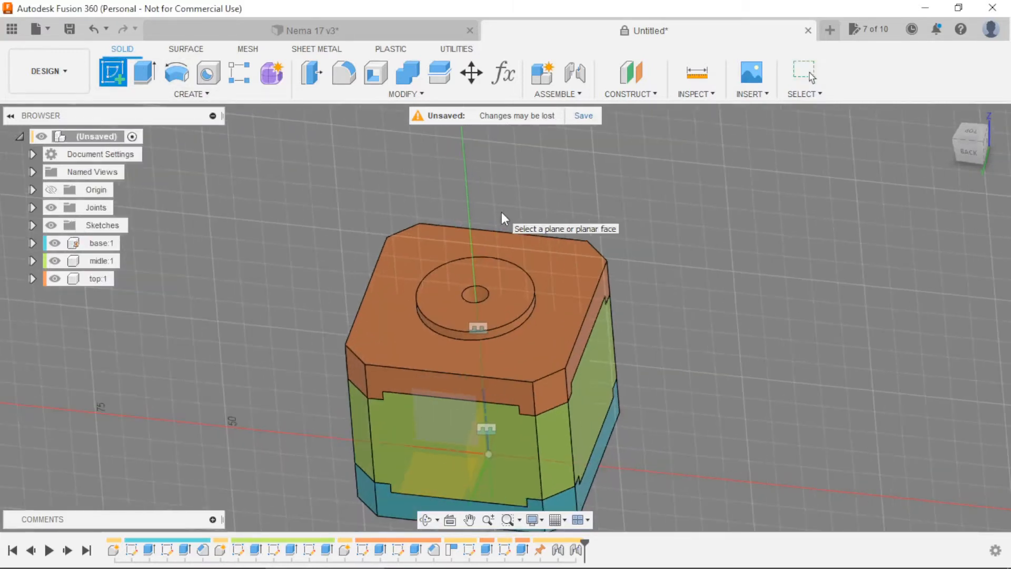
key("Escape")
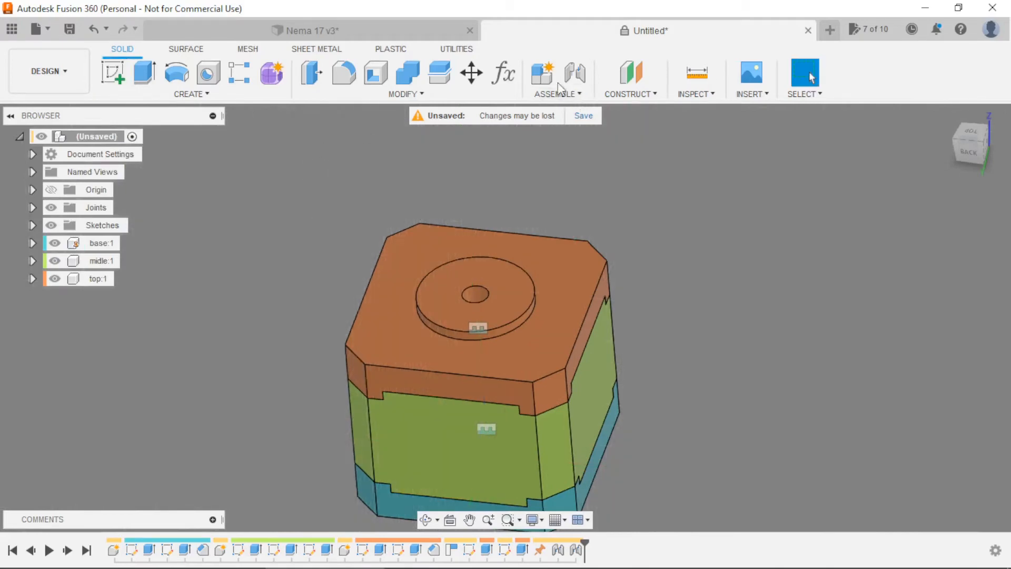
left_click(542, 73)
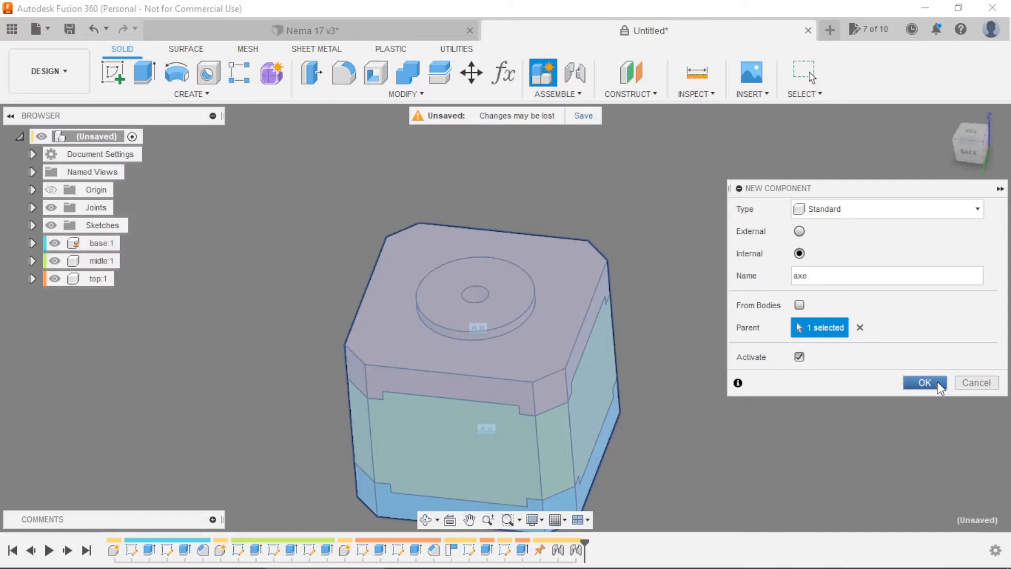
left_click(961, 382)
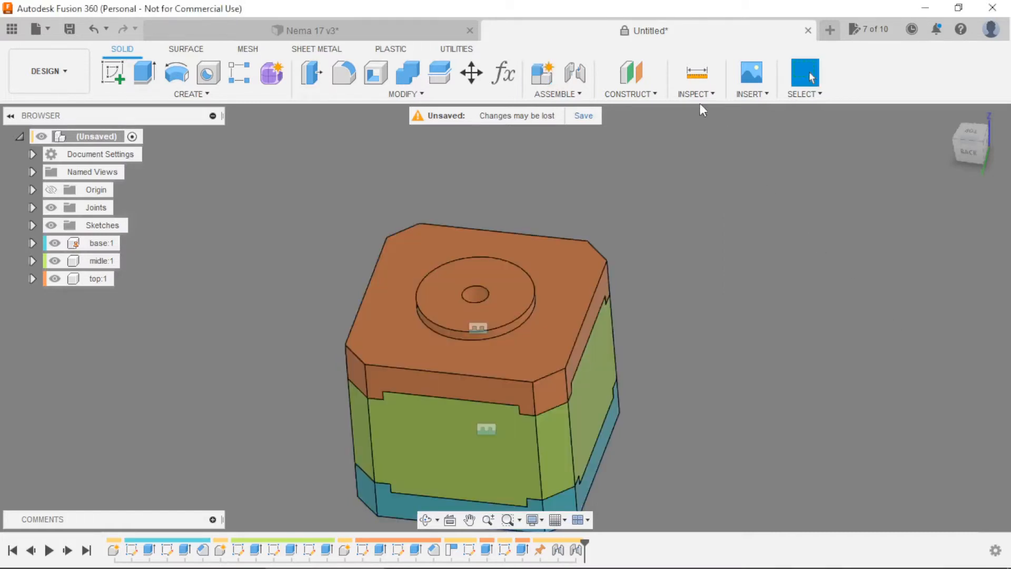
left_click(653, 94)
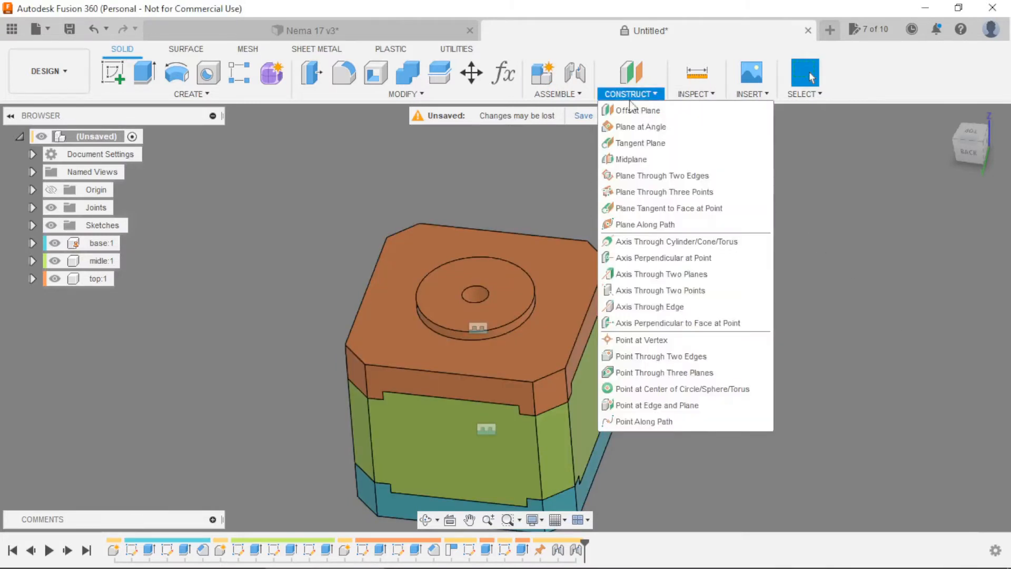
left_click(528, 180)
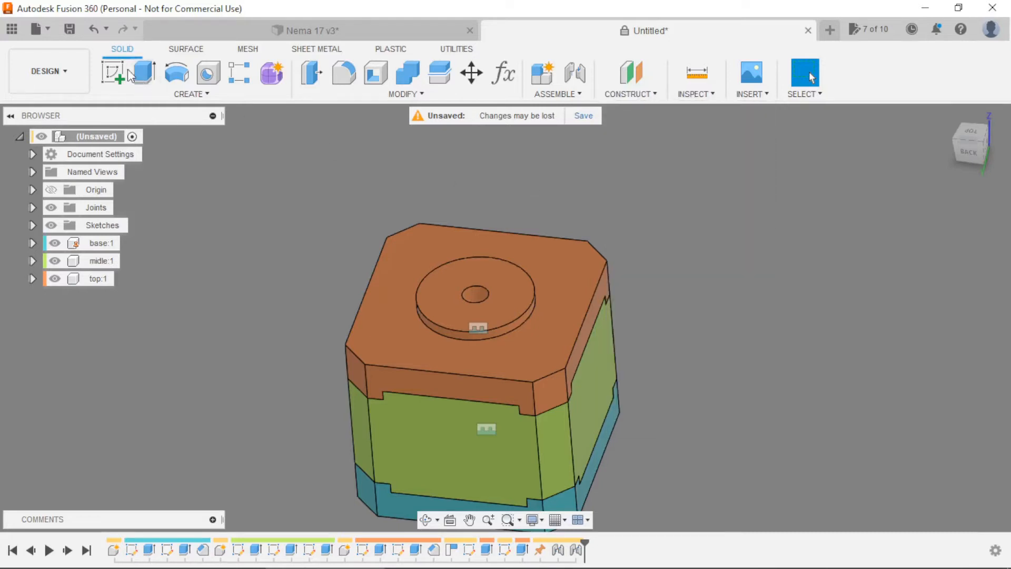
Create an internal standard component named axis under the root assembly and make it active
left_click(543, 74)
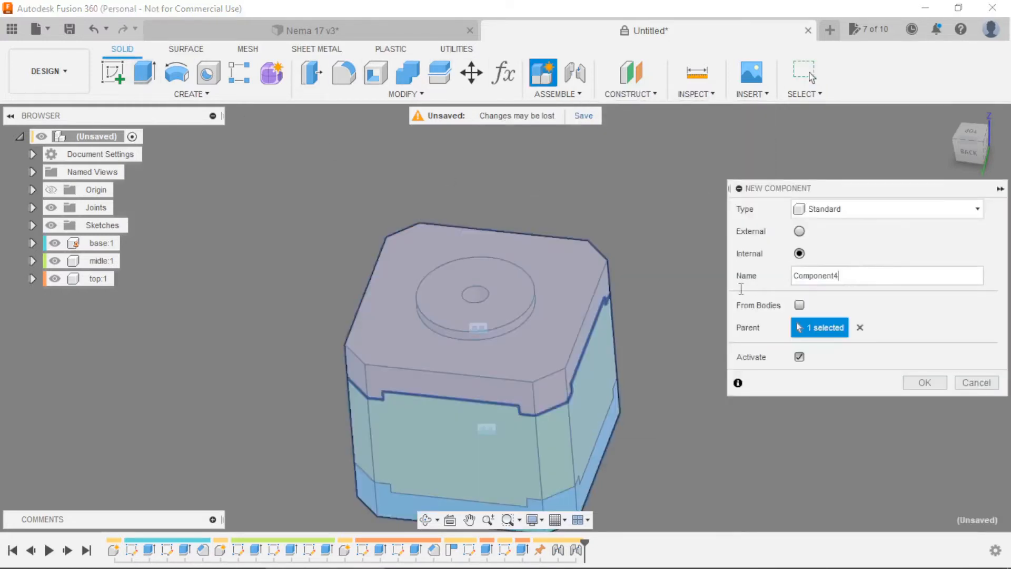
left_click(856, 274)
left_click(923, 382)
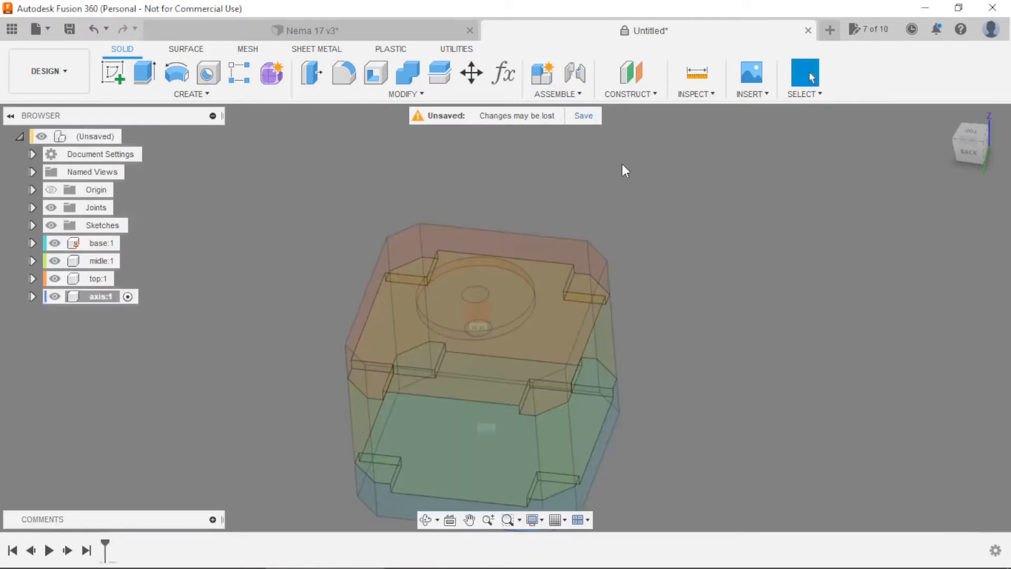
Sketch a 5 mm diameter circle on the upper face of the round boss, centred on the hole
left_click(113, 73)
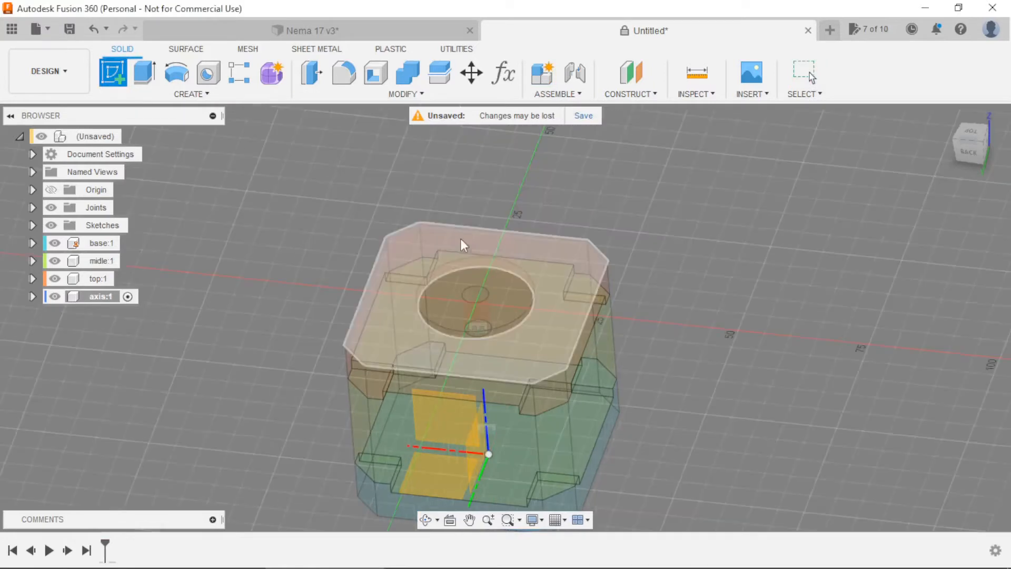
left_click(501, 288)
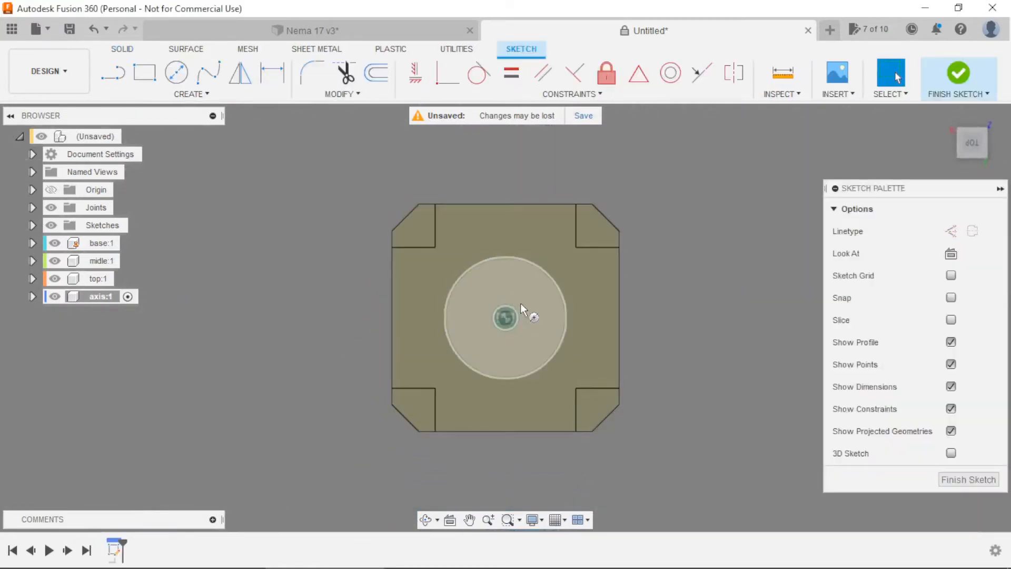
key("c")
left_click(505, 318)
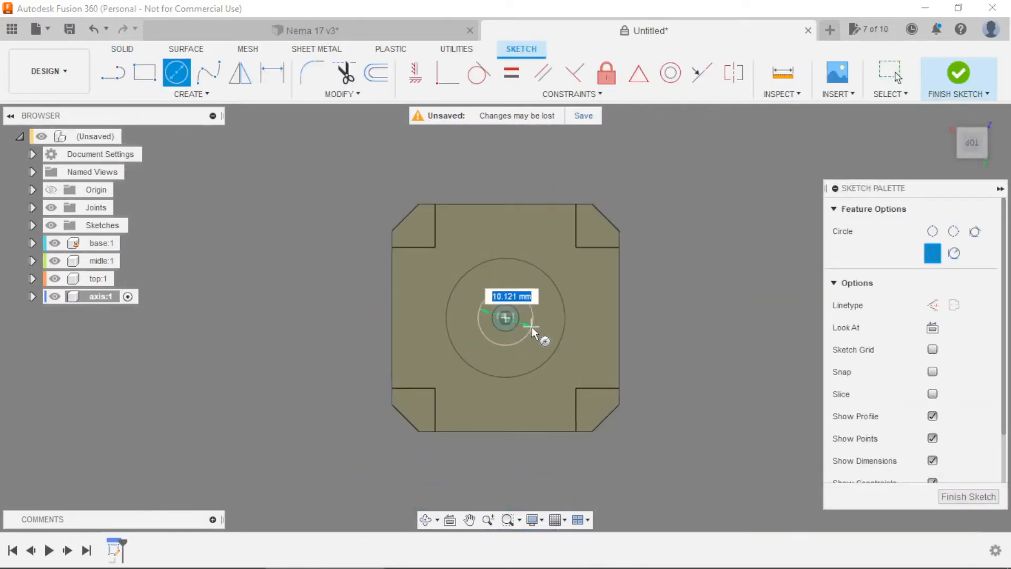
key("Escape")
middle_click_drag(540, 335, 461, 191, "shift")
scroll(469, 190, "up", 5)
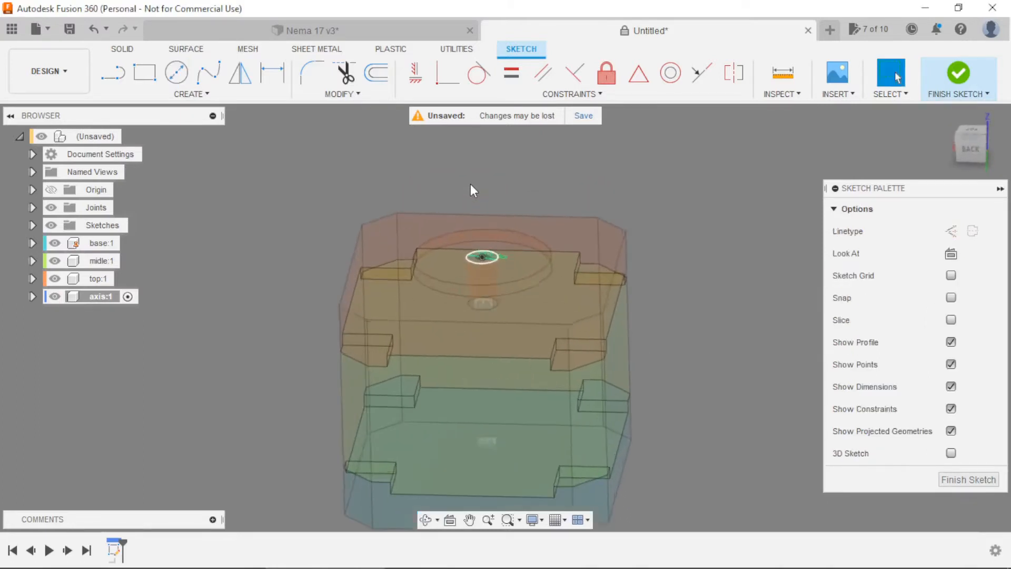
Extrude the 5 mm circle about 15 mm upwards from the boss as a new body to form the shaft
key("e")
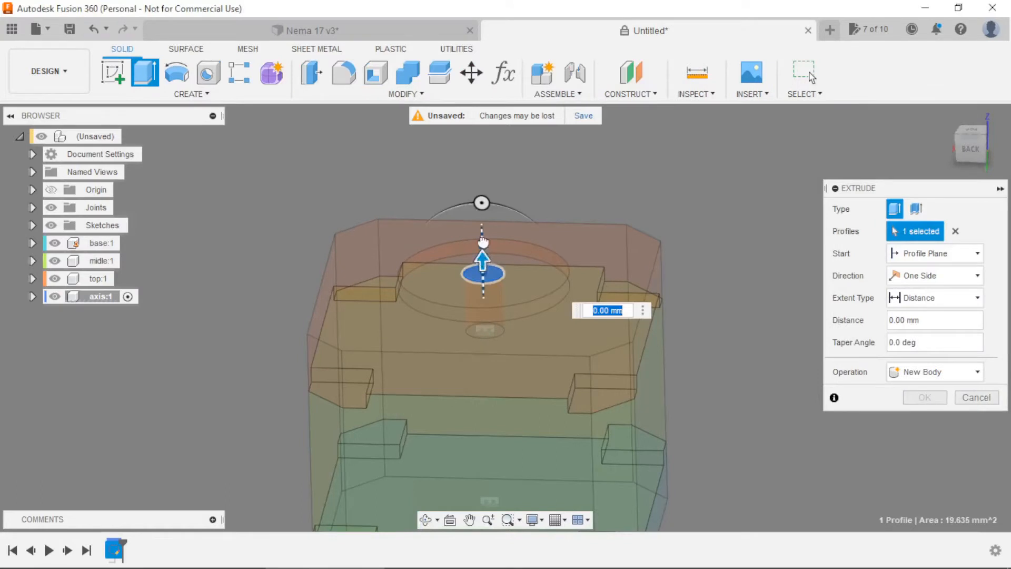
left_click_drag(482, 261, 487, 154)
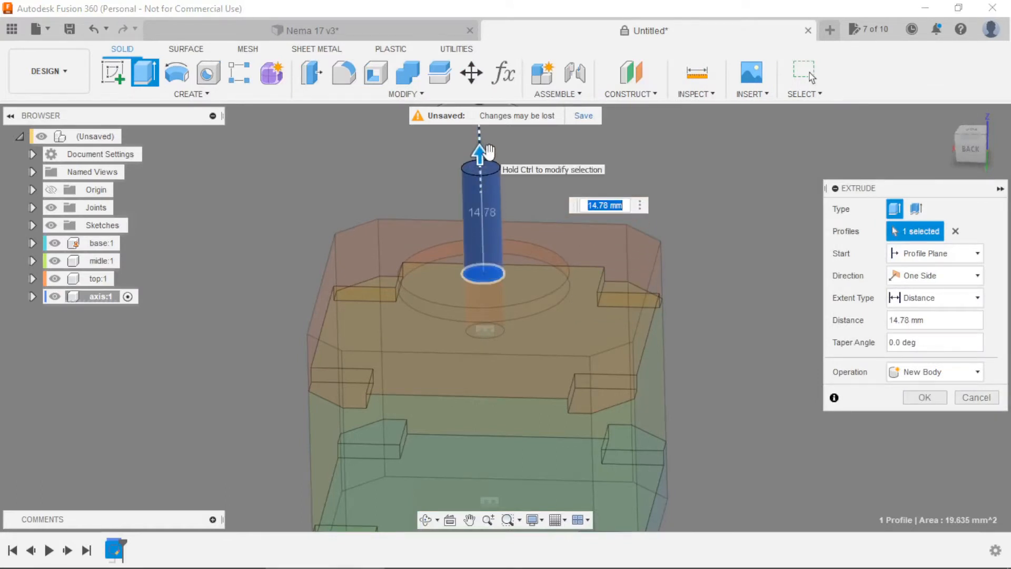
key("Return")
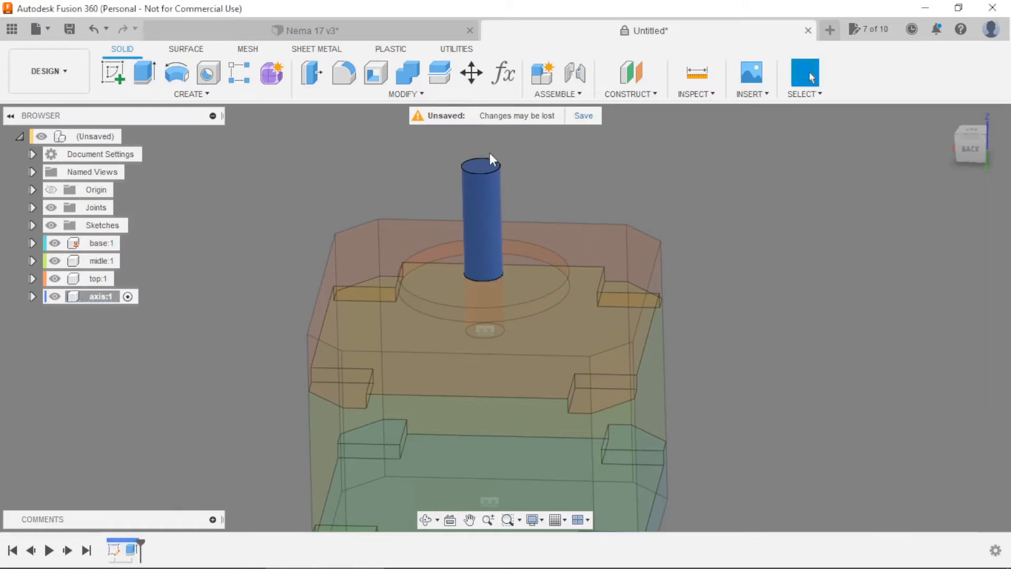
Start a sketch on the shaft's upper end face and project its circular edge into it
mouse_move(595, 169)
middle_mouse_down("shift")
mouse_move(575, 144)
mouse_move(589, 173)
middle_mouse_up("shift")
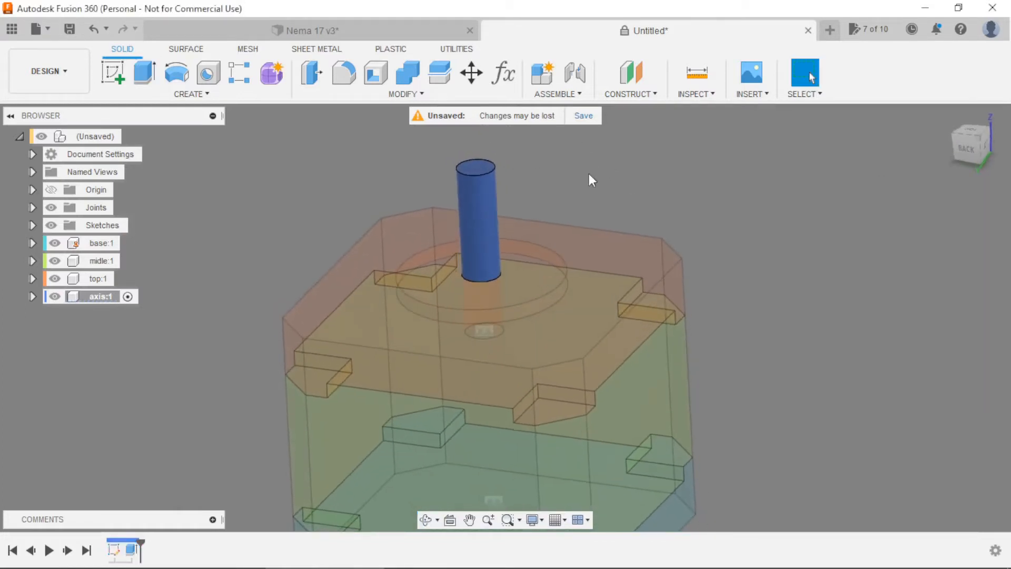
scroll(524, 188, "up", 1)
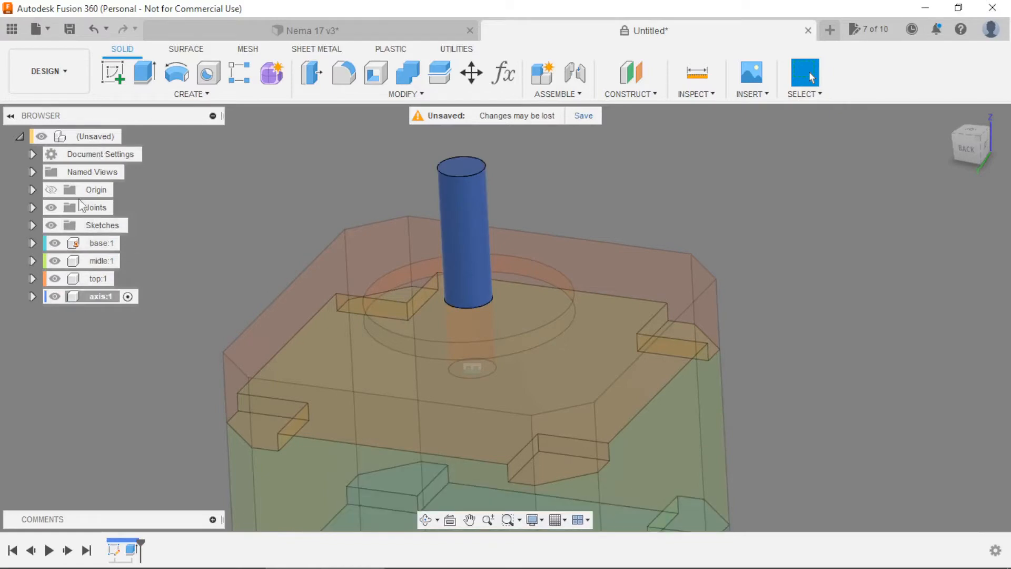
left_click(113, 73)
left_click(468, 168)
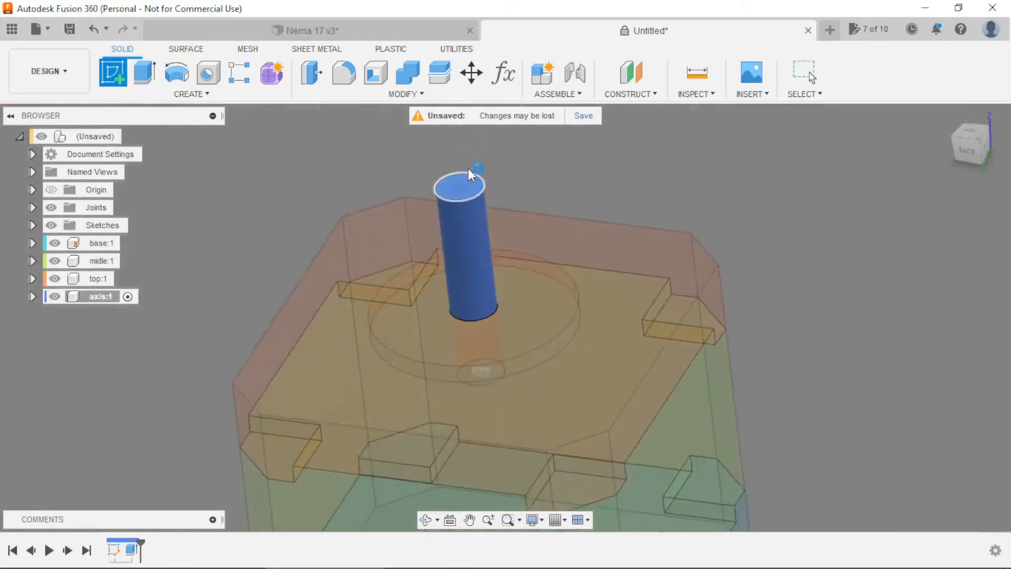
scroll(521, 322, "up", 3)
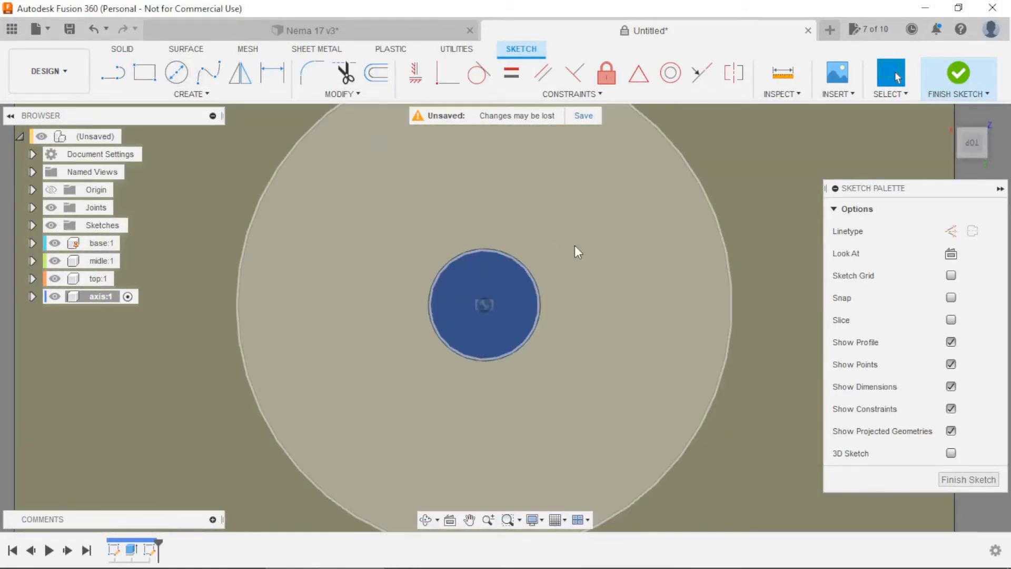
key("p")
left_click(627, 295)
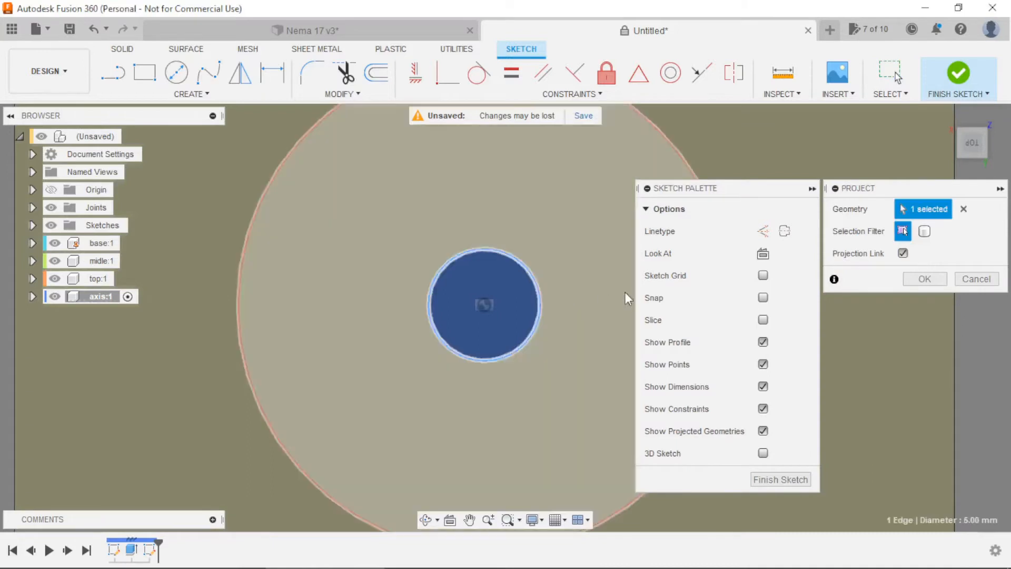
left_click(925, 279)
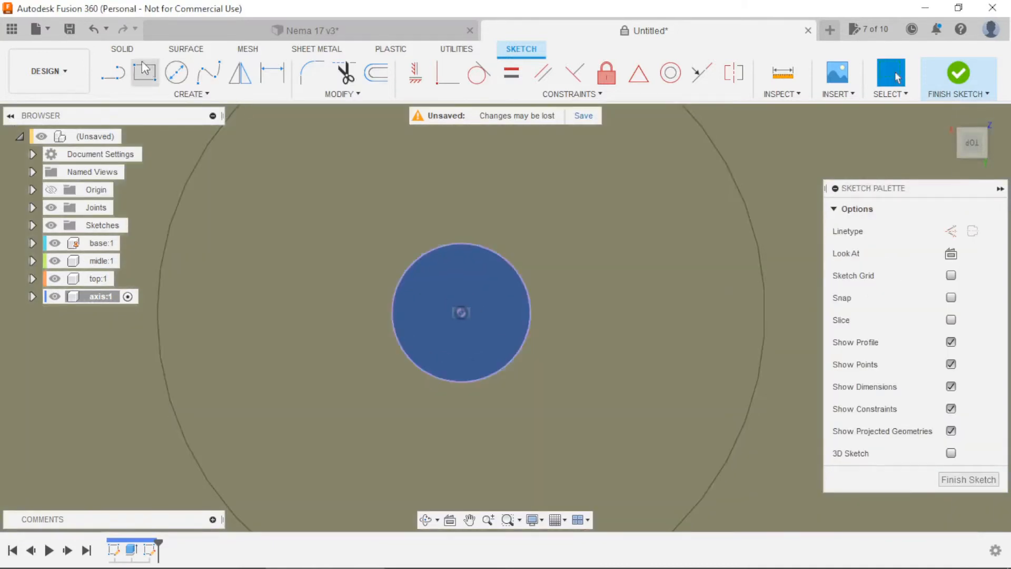
Draw a vertical line across the projected circle, about 1.5 mm from its centre, and trim the end that extends past the circle
left_click(116, 77)
left_click(503, 259)
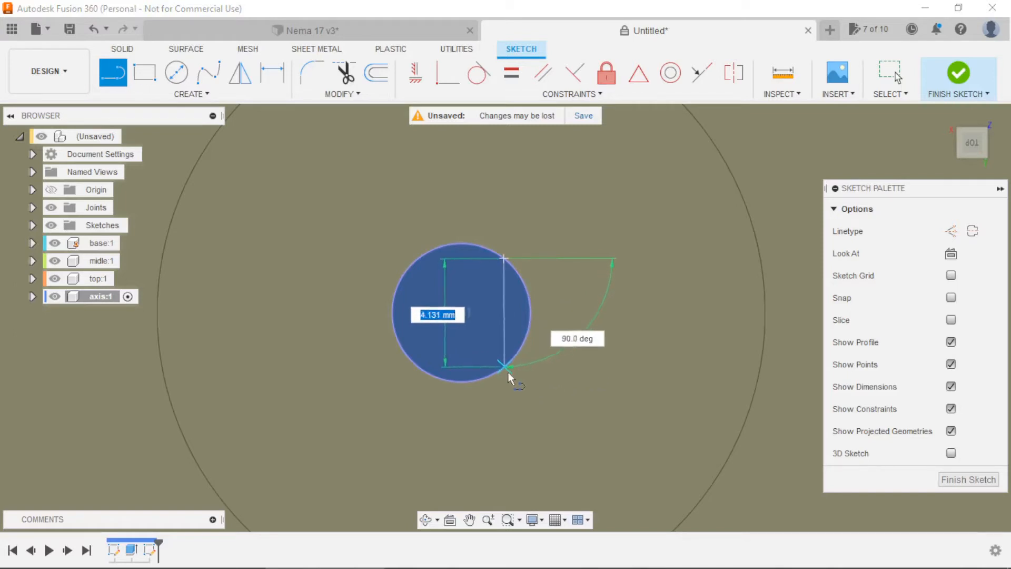
left_click(505, 393)
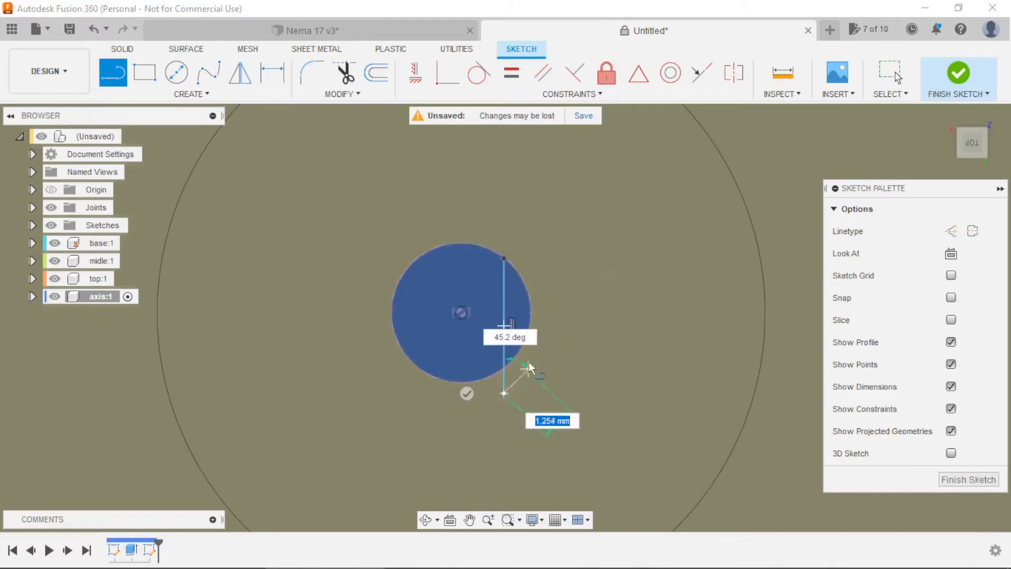
scroll(528, 354, "up", 2)
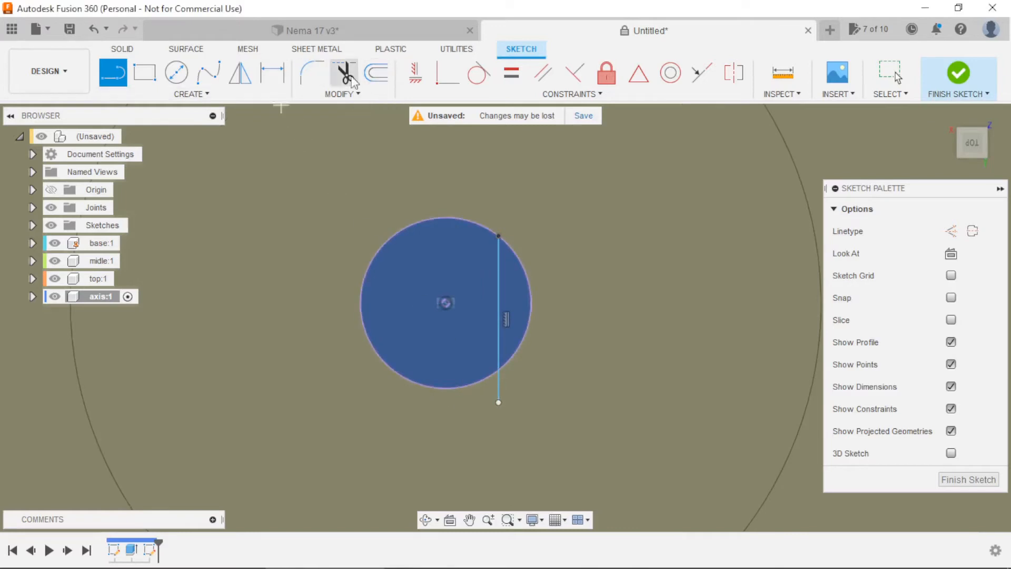
left_click(345, 72)
left_click(499, 392)
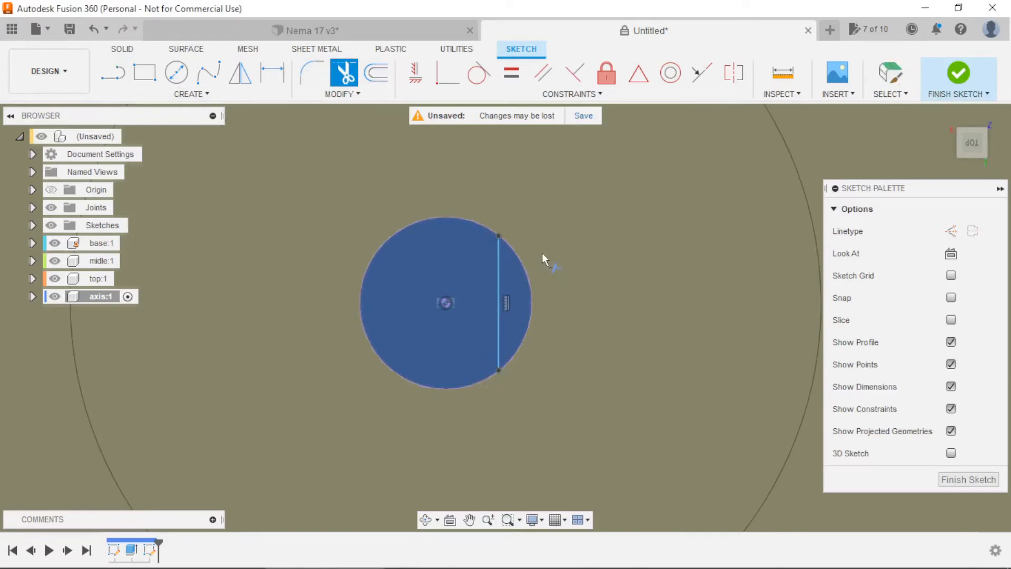
Dimension the vertical chord at 1 mm from the shaft's centre and finish the sketch
key("d")
left_click(500, 300)
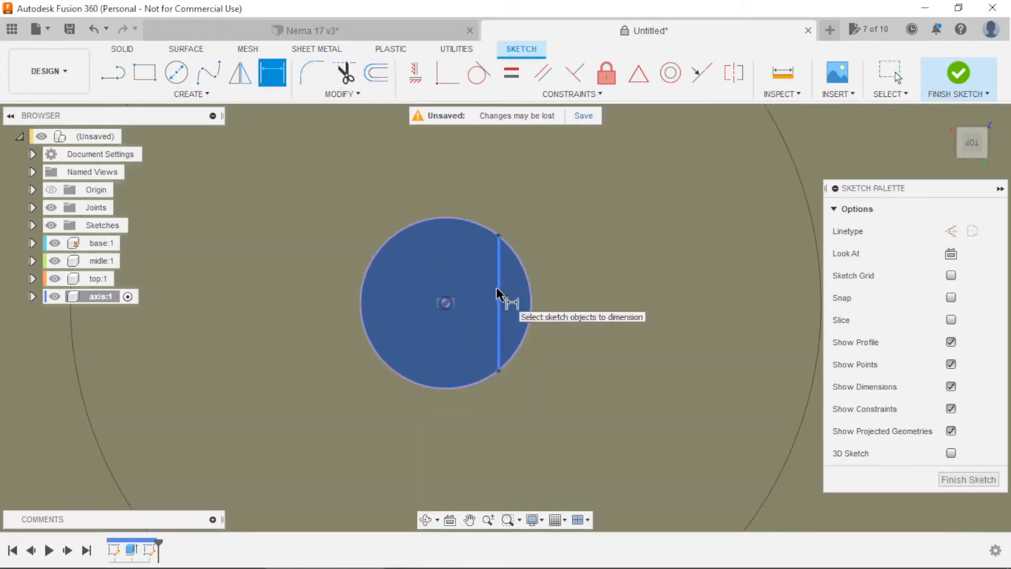
left_click(446, 302)
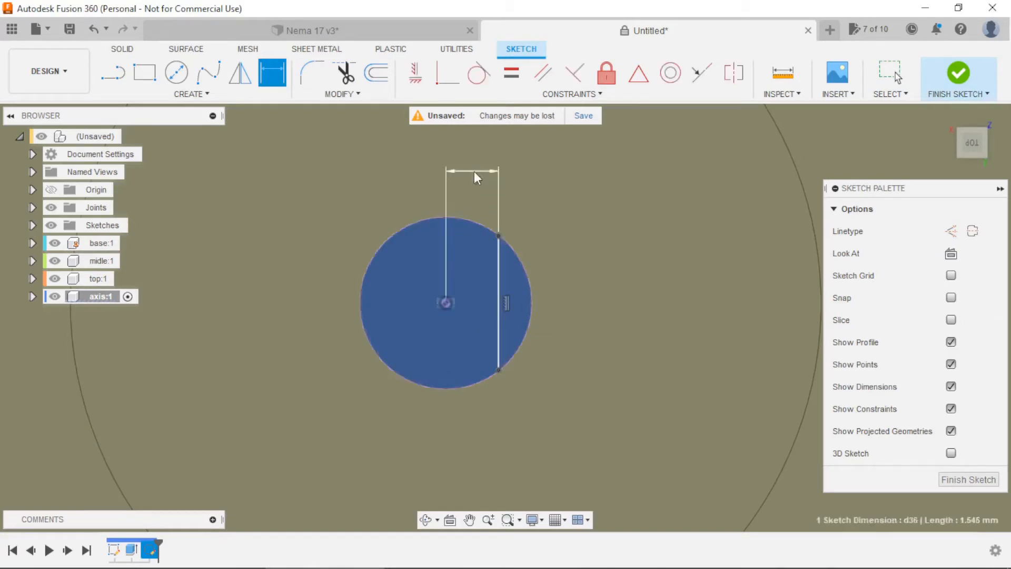
left_click(476, 172)
type("1")
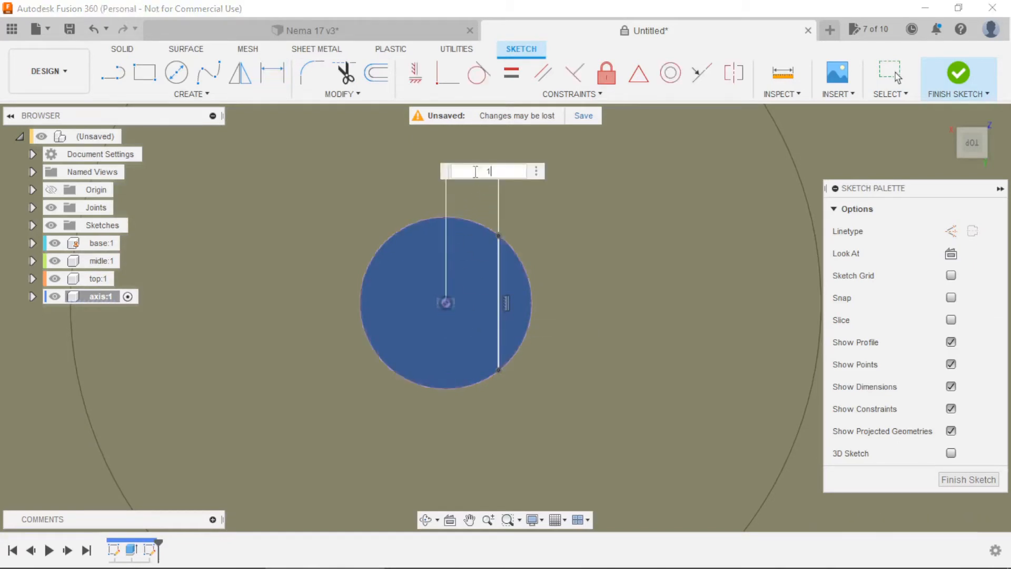
key("Return")
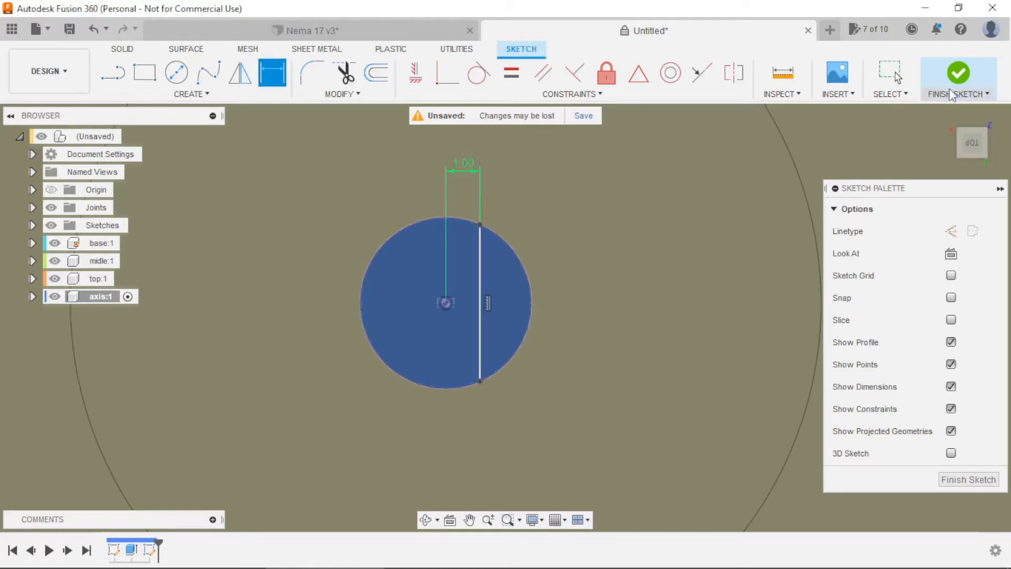
left_click(964, 77)
scroll(608, 282, "down", 3)
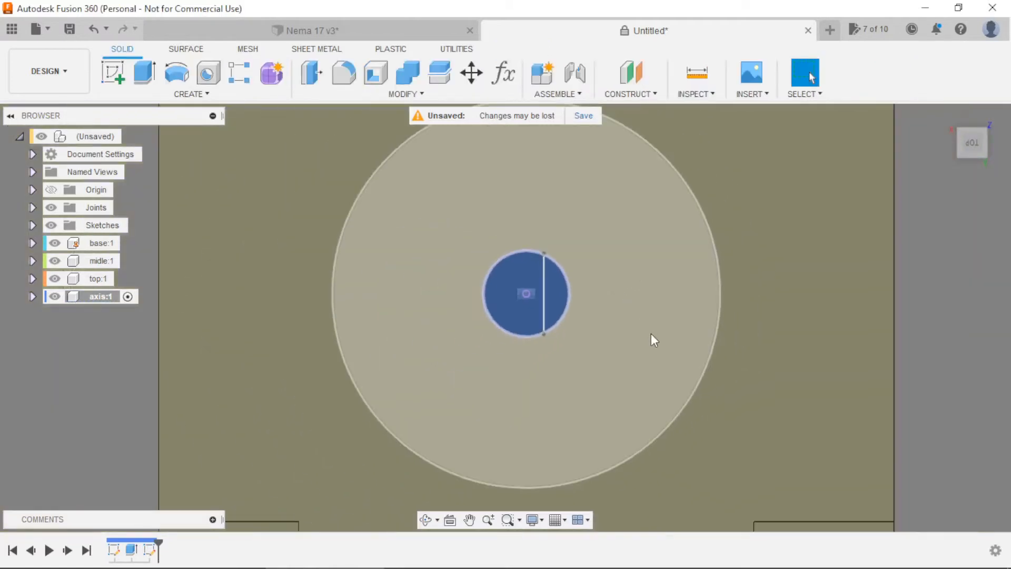
Cut the smaller chord segment downwards from the shaft's upper end with Extrude to form the flat side
scroll(651, 334, "down", 1)
middle_click_drag(659, 346, 621, 255, "shift")
scroll(610, 324, "down", 2)
scroll(610, 324, "down", 1)
scroll(595, 161, "up", 5)
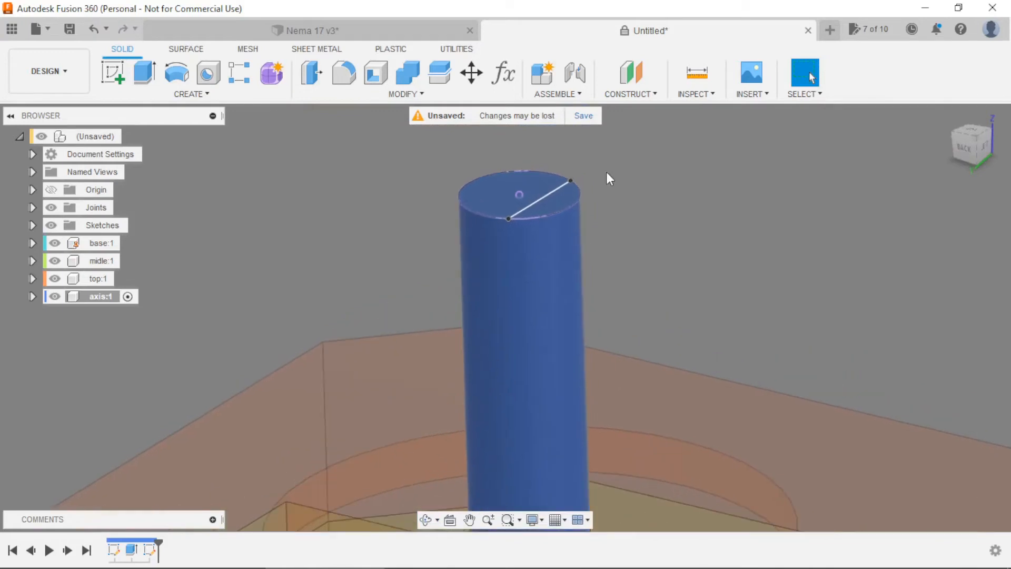
key("e")
left_click(551, 204)
left_click_drag(553, 192, 564, 317)
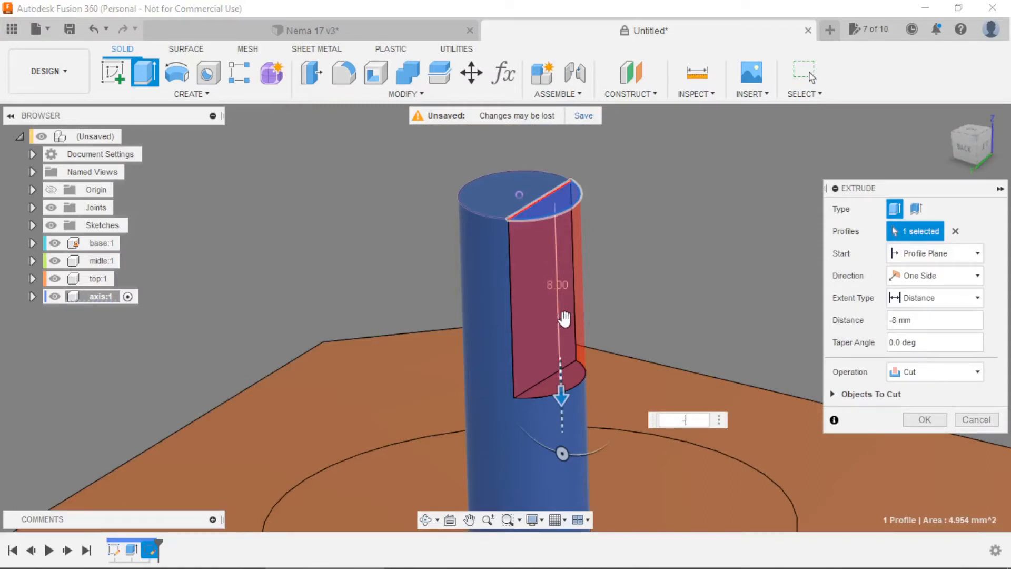
scroll(564, 319, "down", 5)
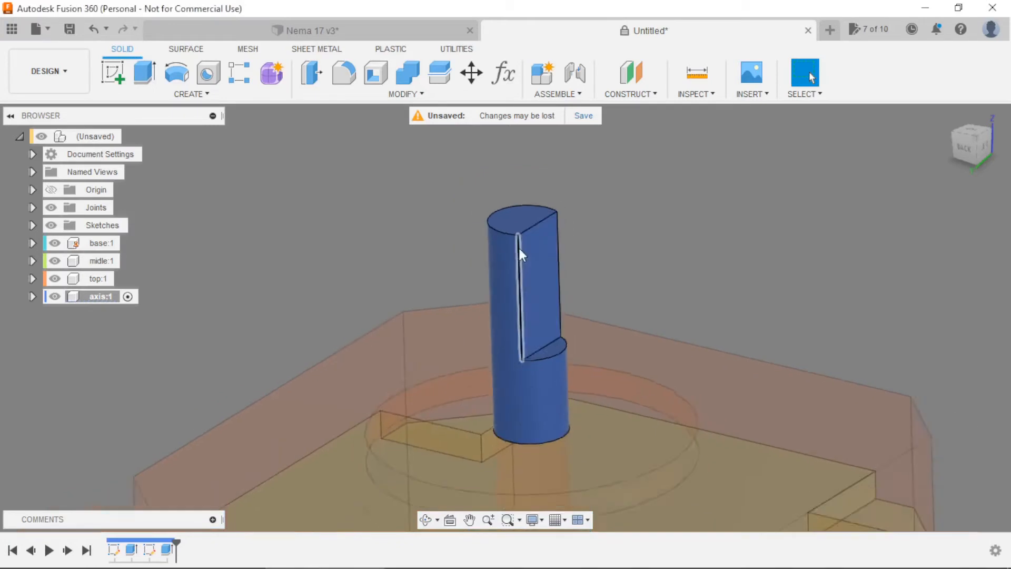
Activate the root assembly and joint the shaft's upper end to the centre of the boss hole in the top component, flipped to face upwards
left_click(133, 137)
scroll(595, 211, "up", 4)
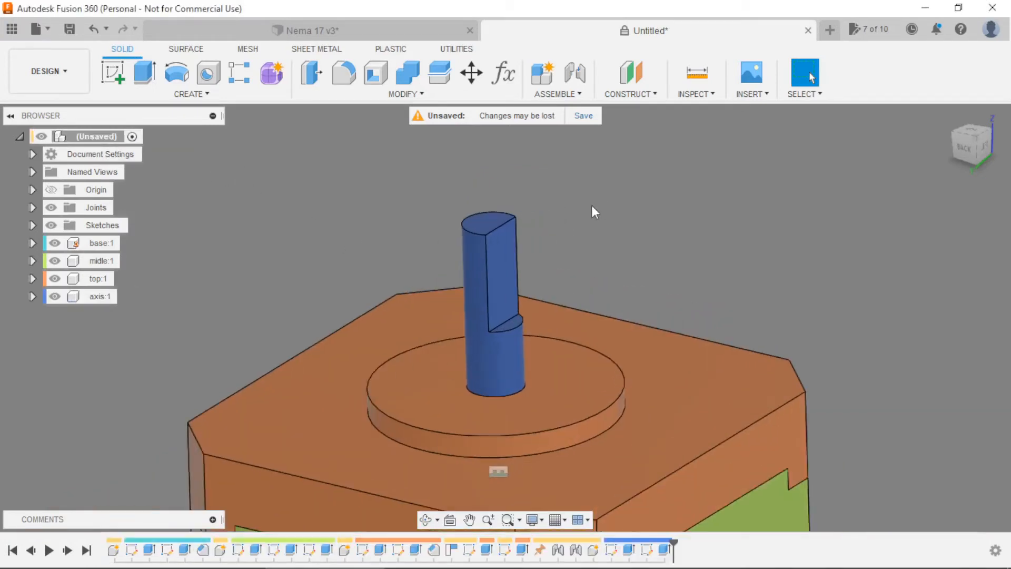
left_click(575, 74)
scroll(474, 222, "up", 2)
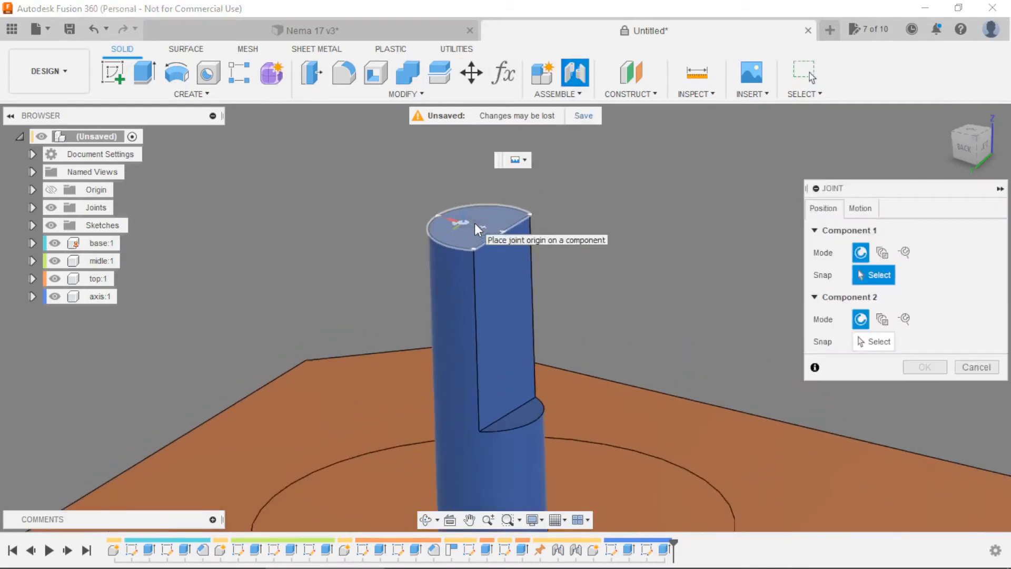
left_click(482, 227)
scroll(482, 227, "down", 4)
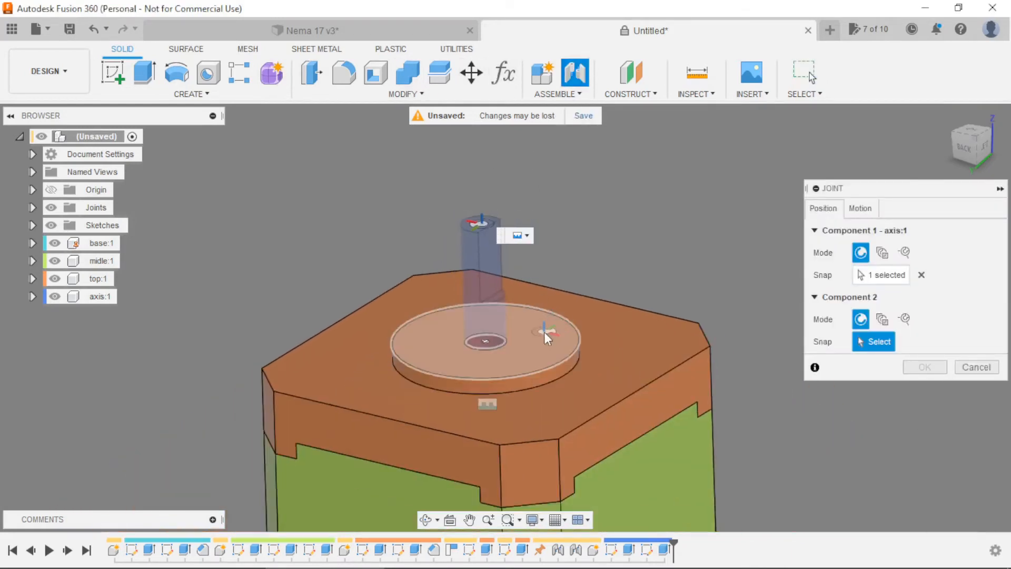
left_click(504, 341)
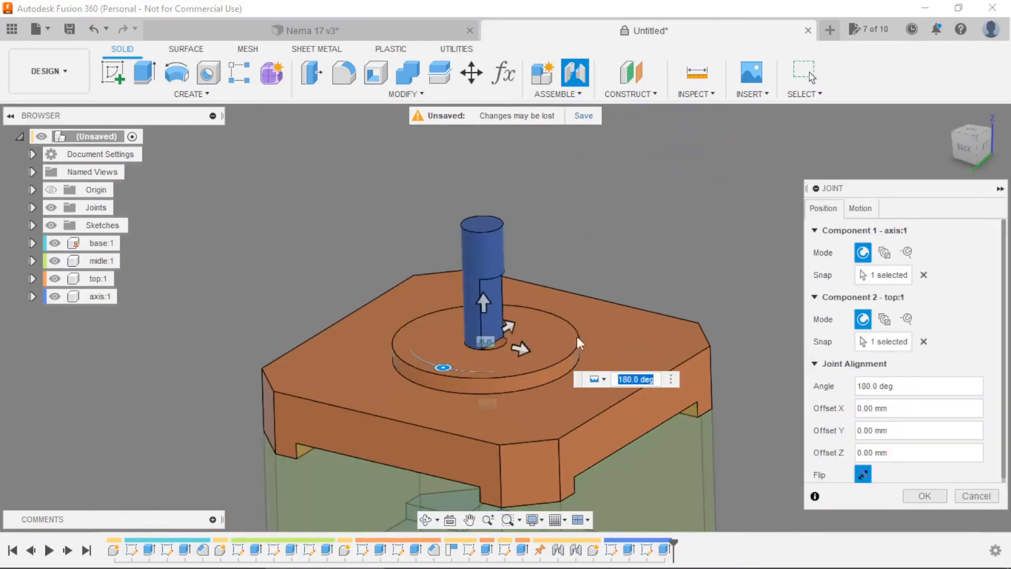
left_click(862, 474)
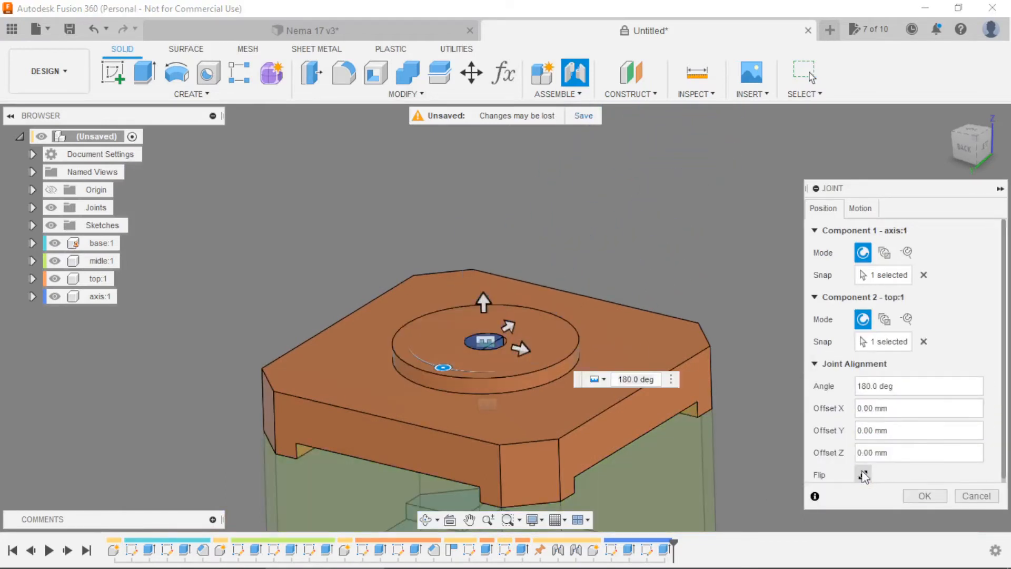
Set the shaft joint's Z offset to 10 mm and confirm the joint
left_click_drag(484, 298, 481, 233)
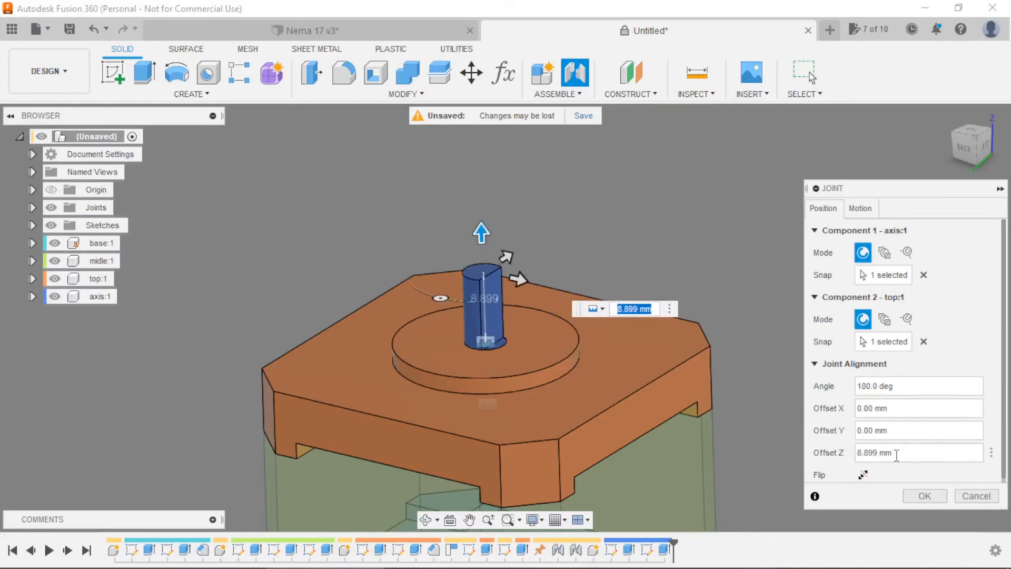
left_click(916, 452)
type("10")
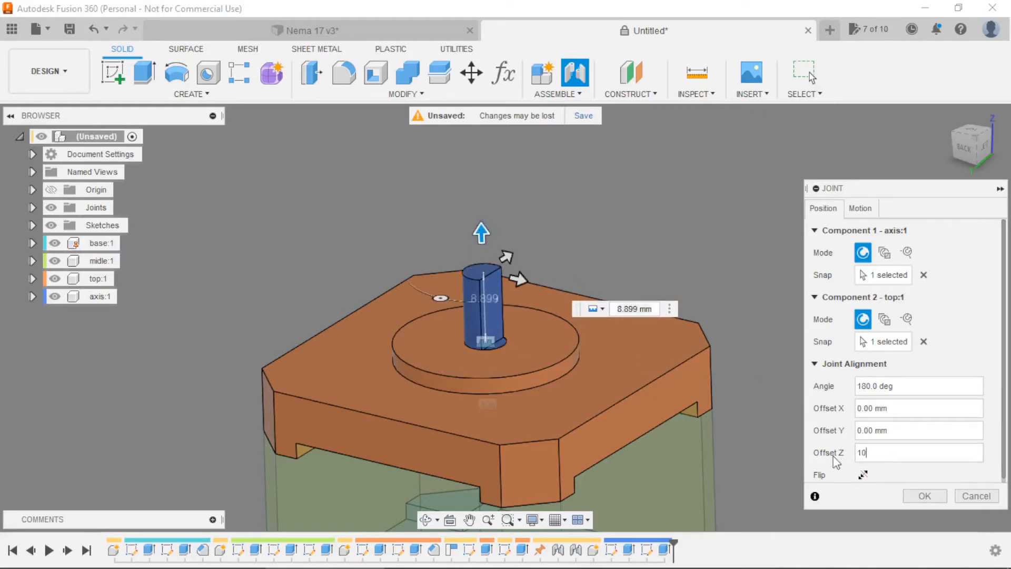
key("Return")
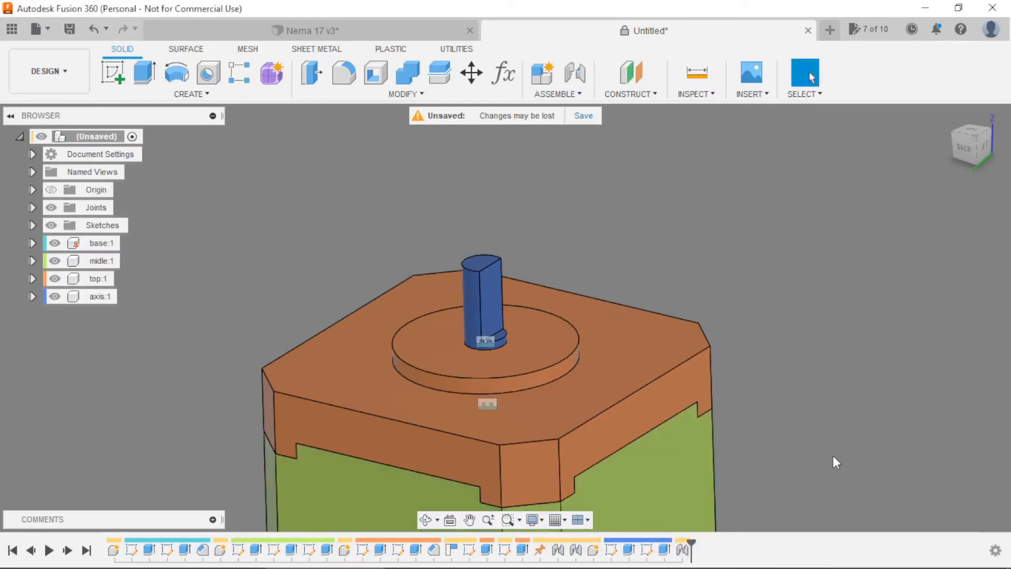
Hide the assembly's joints so that their symbols no longer cover the motor
scroll(481, 198, "down", 3)
scroll(614, 226, "down", 2)
middle_click_drag(614, 226, 642, 232, "shift")
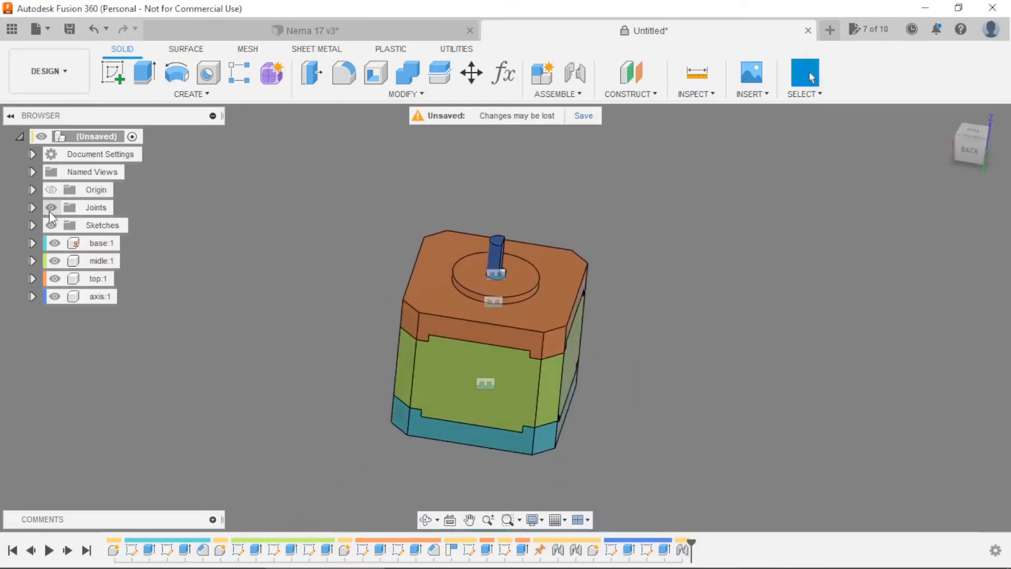
left_click(51, 209)
middle_click_drag(346, 303, 310, 333, "shift")
middle_click_drag(551, 435, 728, 410, "shift")
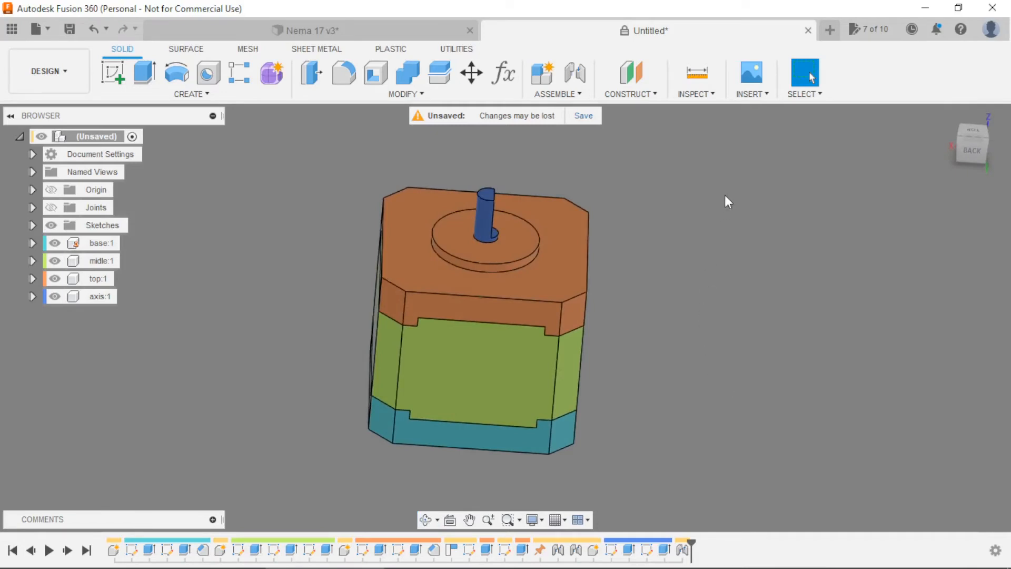
Apply the Paint - Enamel Glossy (Black) appearance to the motor's middle component
left_click(407, 94)
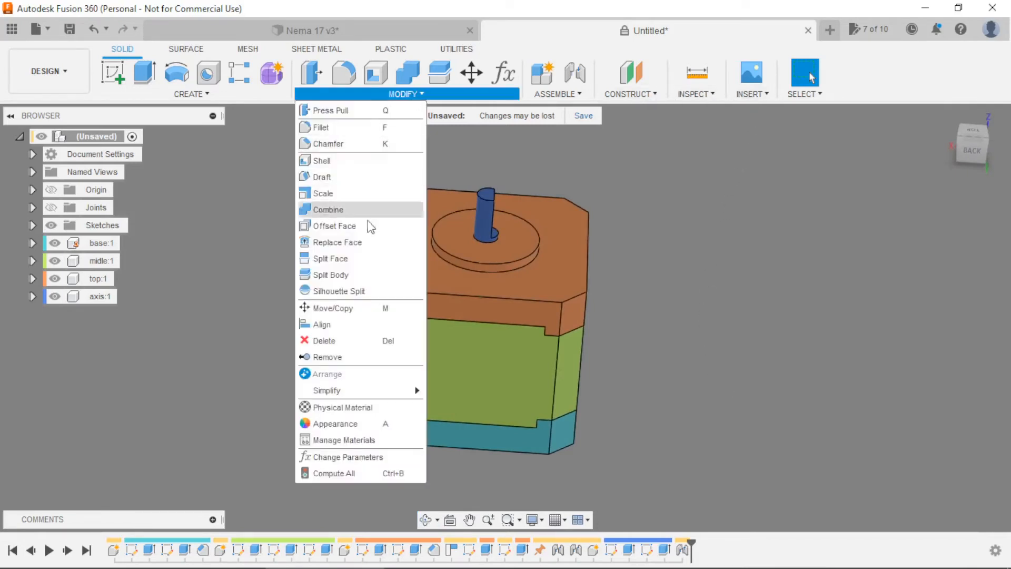
left_click(357, 409)
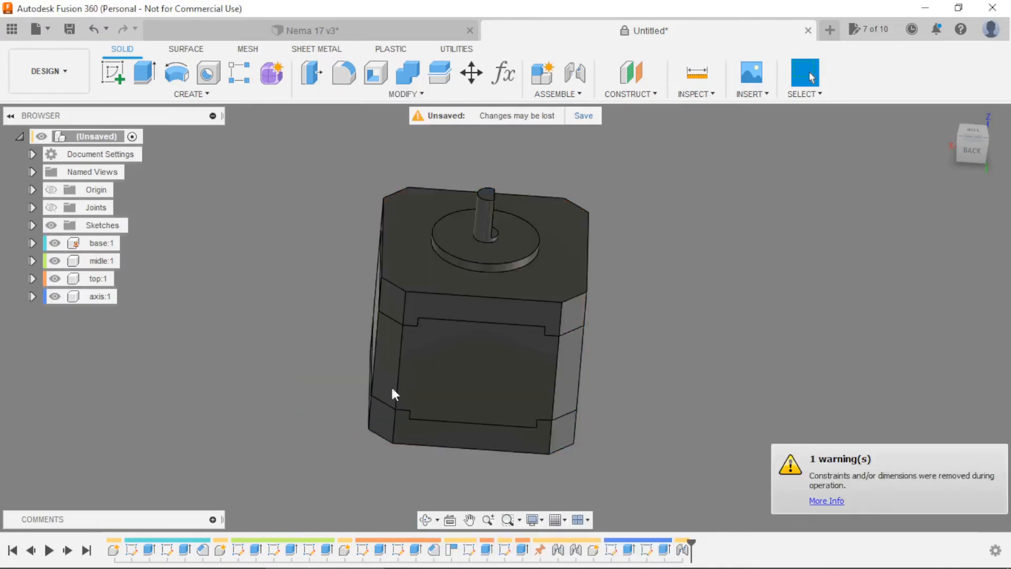
key("a")
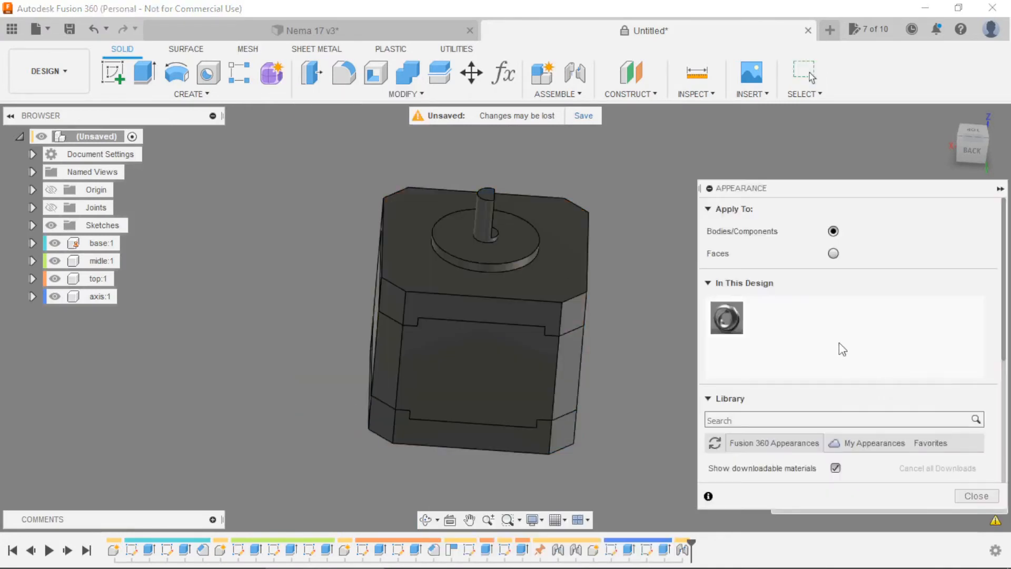
left_click_drag(779, 196, 775, 61)
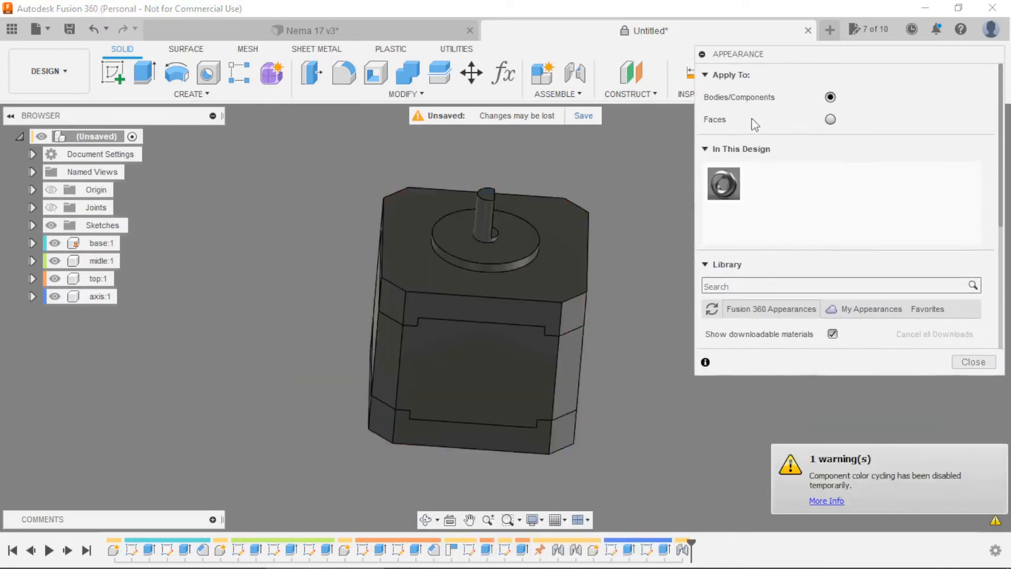
left_click(706, 75)
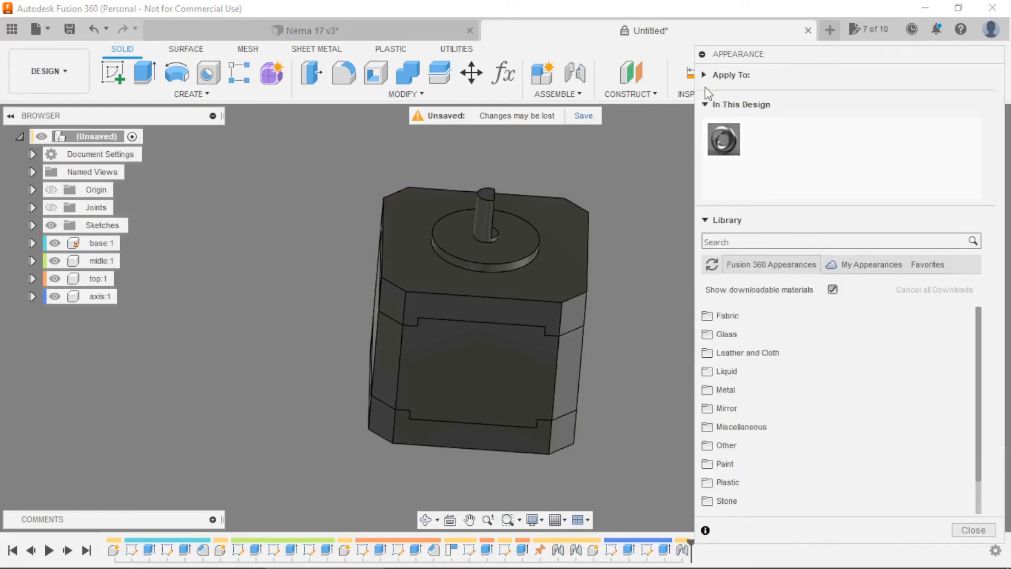
left_click(705, 105)
left_click(741, 154)
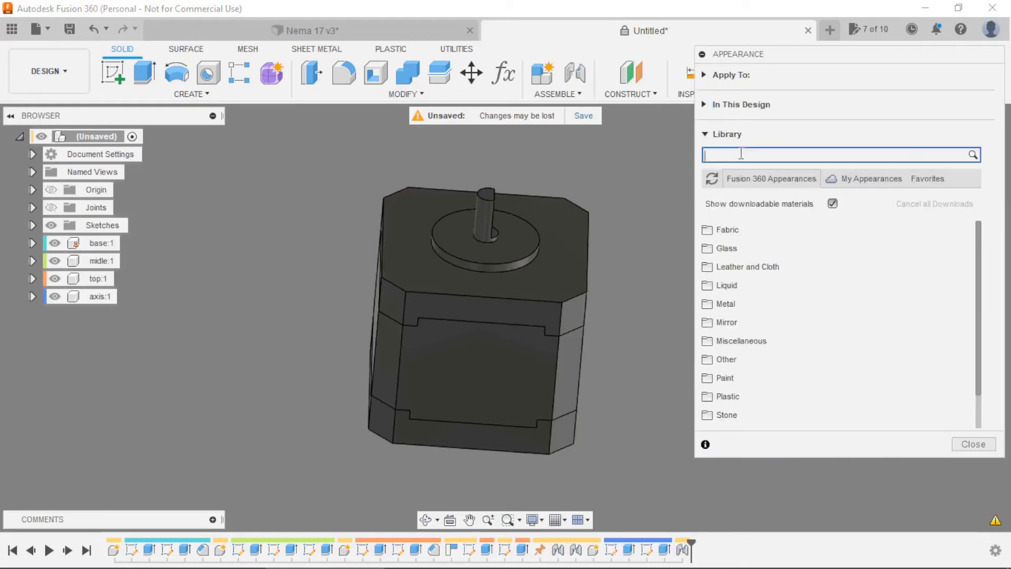
scroll(731, 363, "down", 2)
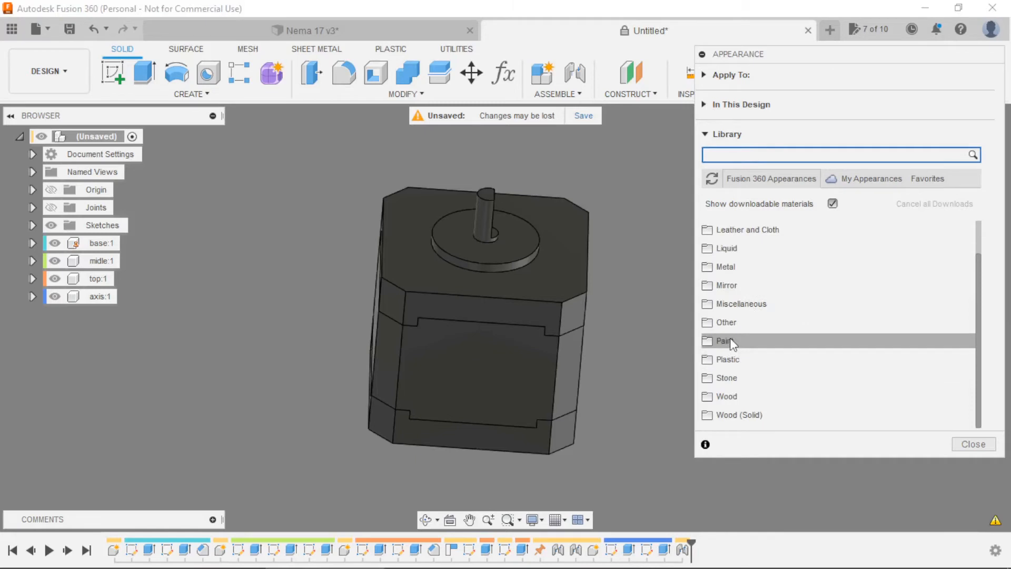
left_click(730, 340)
left_click(738, 361)
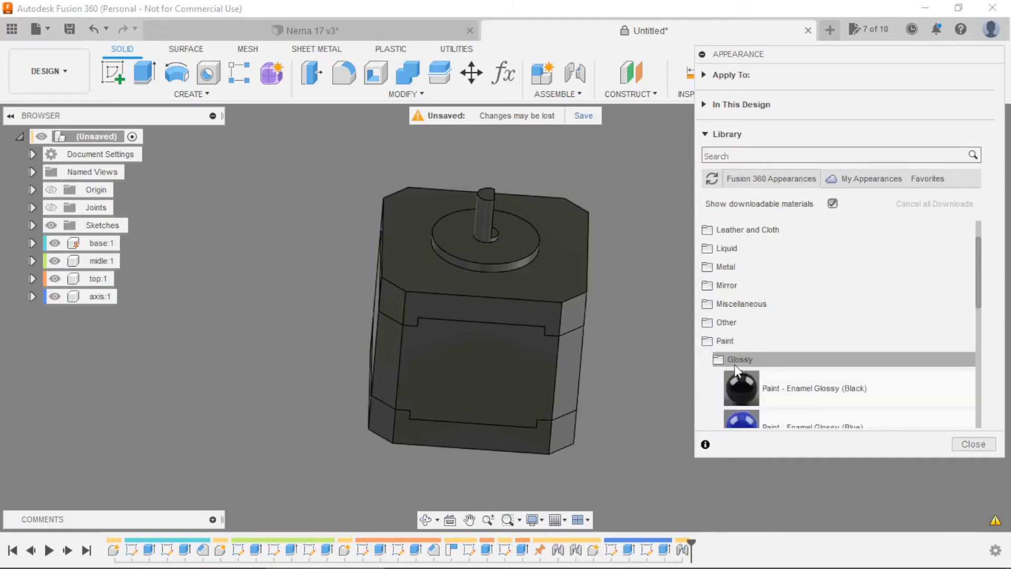
left_click_drag(740, 387, 515, 372)
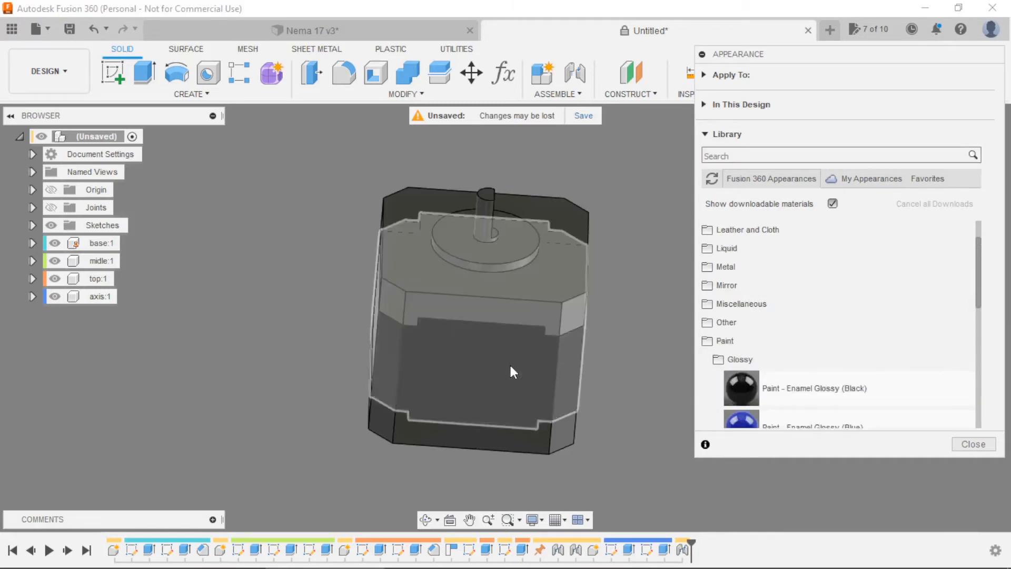
Apply the Paint - Enamel Glossy (Grey) appearance to the top and base components
scroll(758, 389, "down", 1)
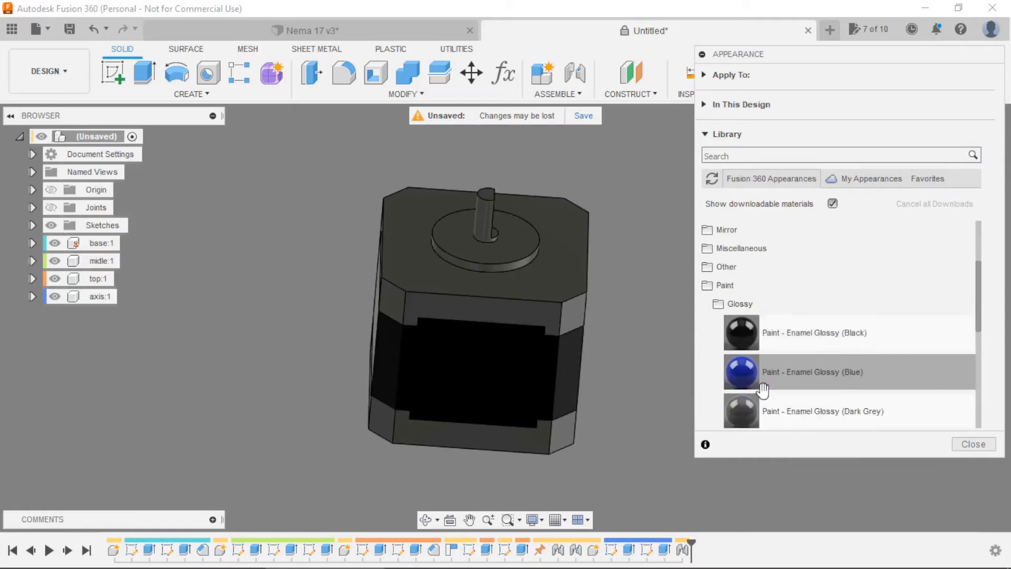
scroll(752, 368, "down", 1)
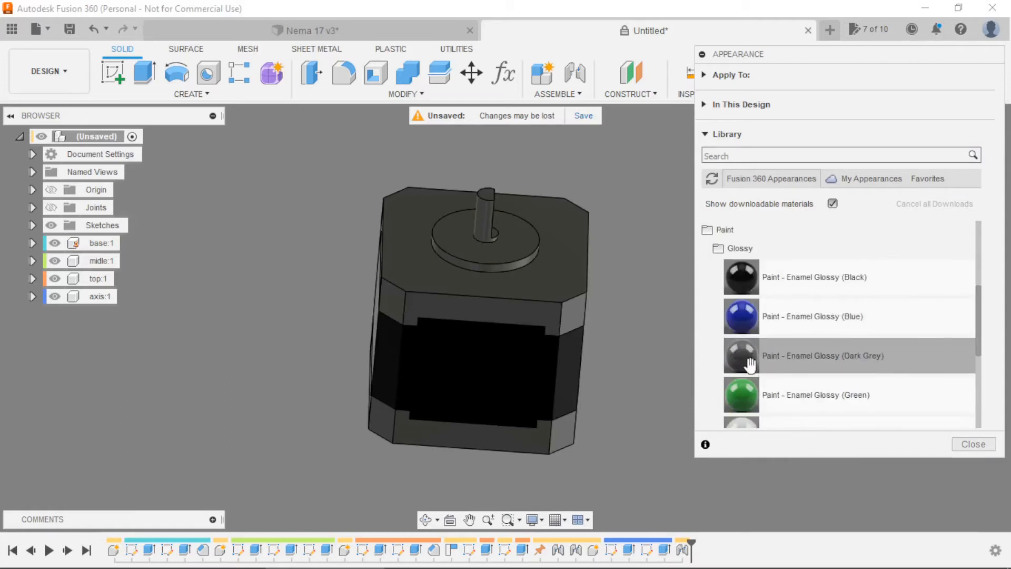
scroll(750, 363, "down", 1)
left_click_drag(750, 362, 547, 289)
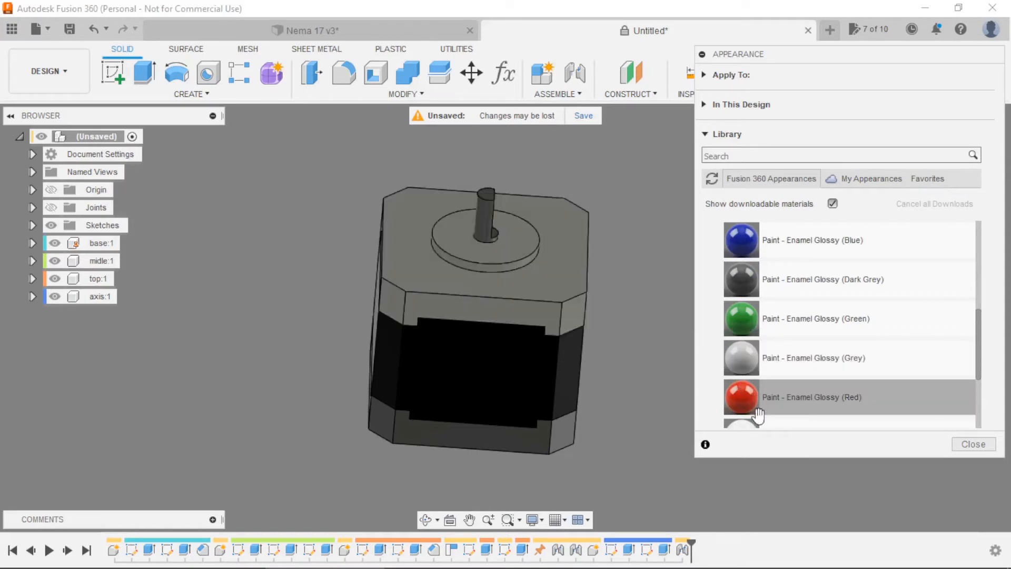
left_click_drag(740, 357, 570, 427)
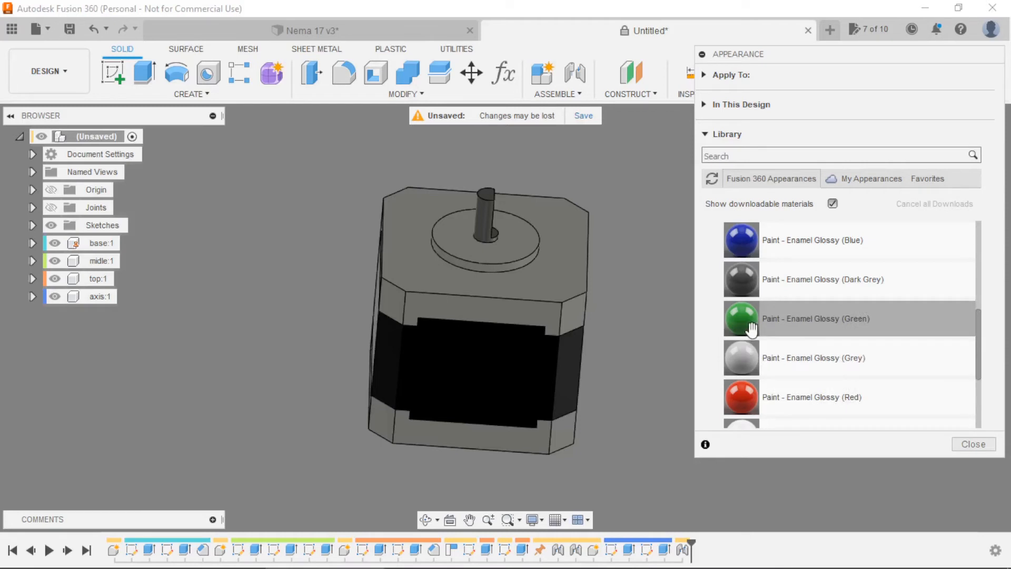
Apply the Paint - Enamel Glossy (Red) appearance to the shaft and finish assigning appearances
scroll(735, 316, "down", 3)
left_click_drag(722, 282, 489, 212)
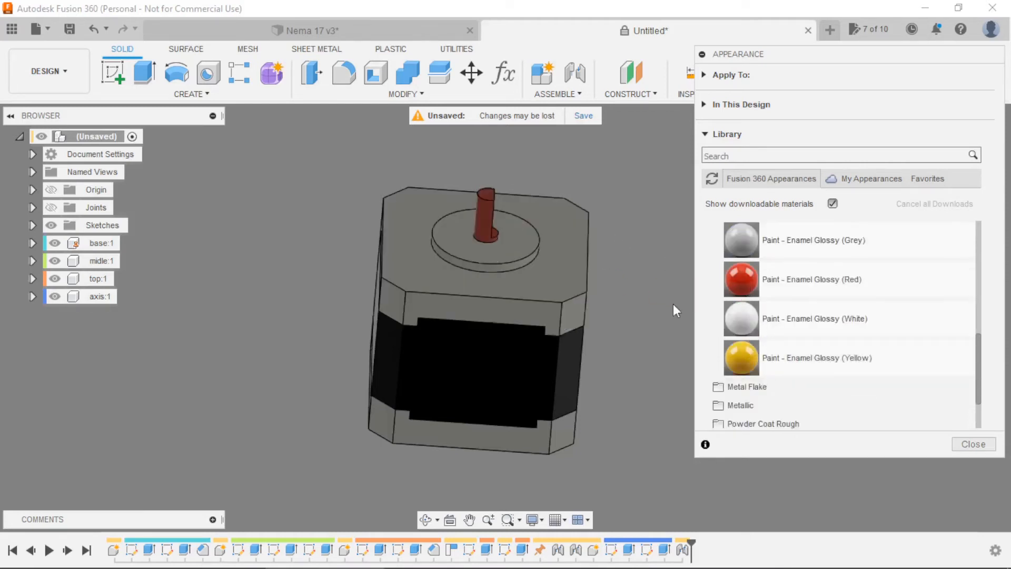
left_click(985, 447)
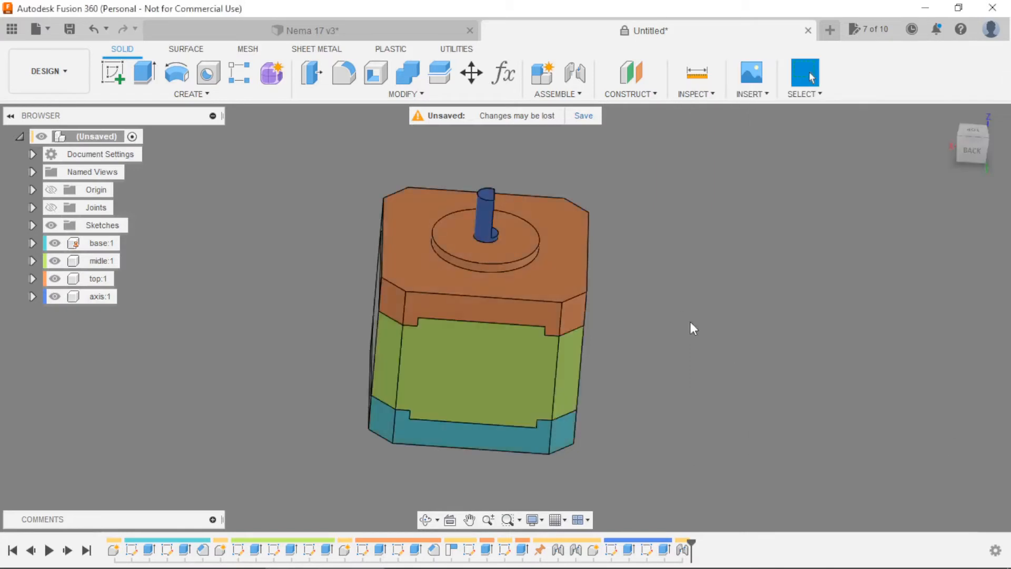
Turn off the component colour display so the motor shows its assigned paint appearances
left_click(705, 93)
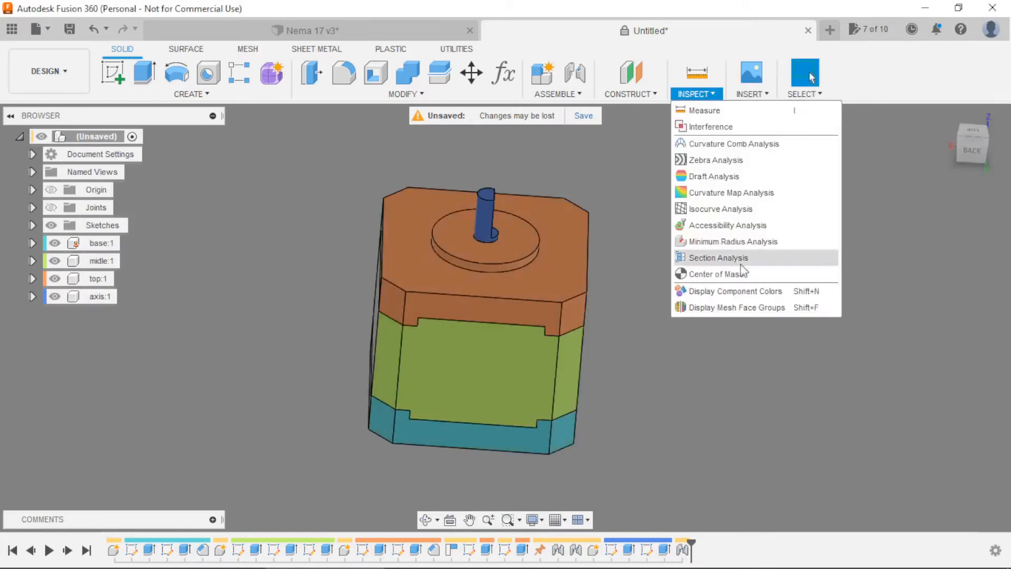
left_click(735, 290)
middle_click_drag(714, 363, 737, 406, "shift")
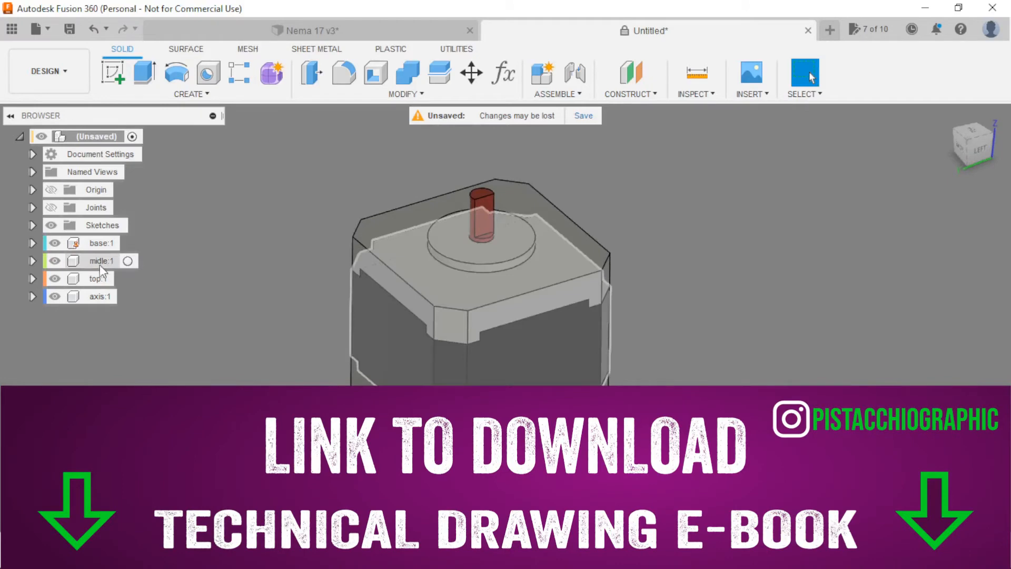
Activate the top component and start a sketch on its upper flat face around the round boss
left_click(122, 279)
left_click(234, 191)
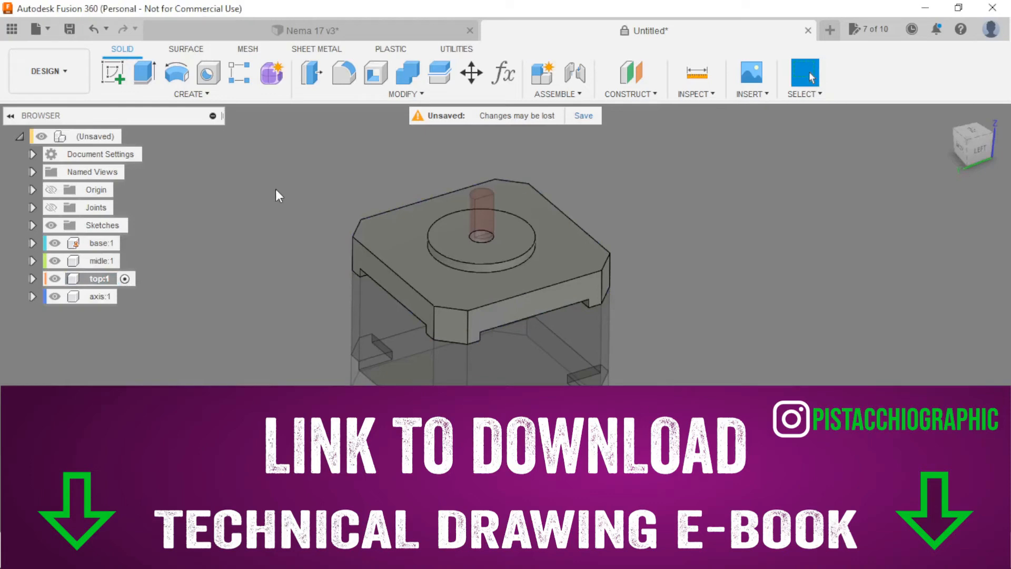
left_click(113, 72)
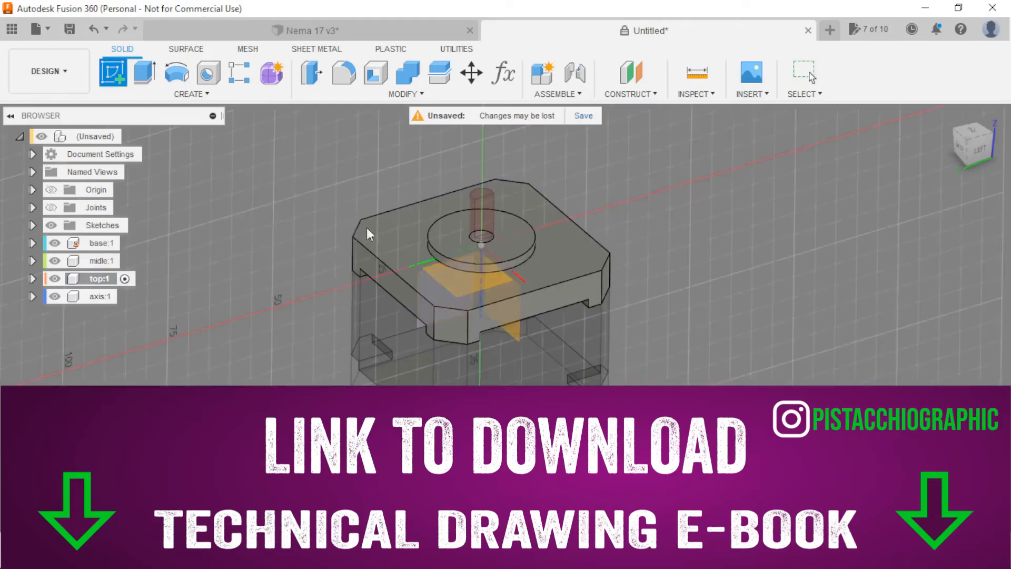
left_click(384, 232)
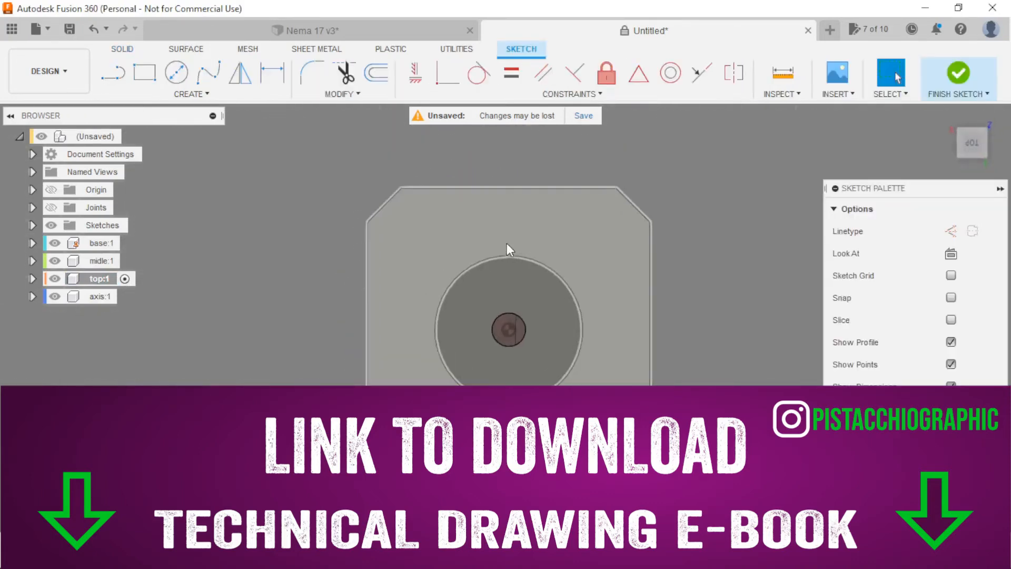
Place four sketch points, one roughly near each chamfered corner of the top component's face
left_click(191, 93)
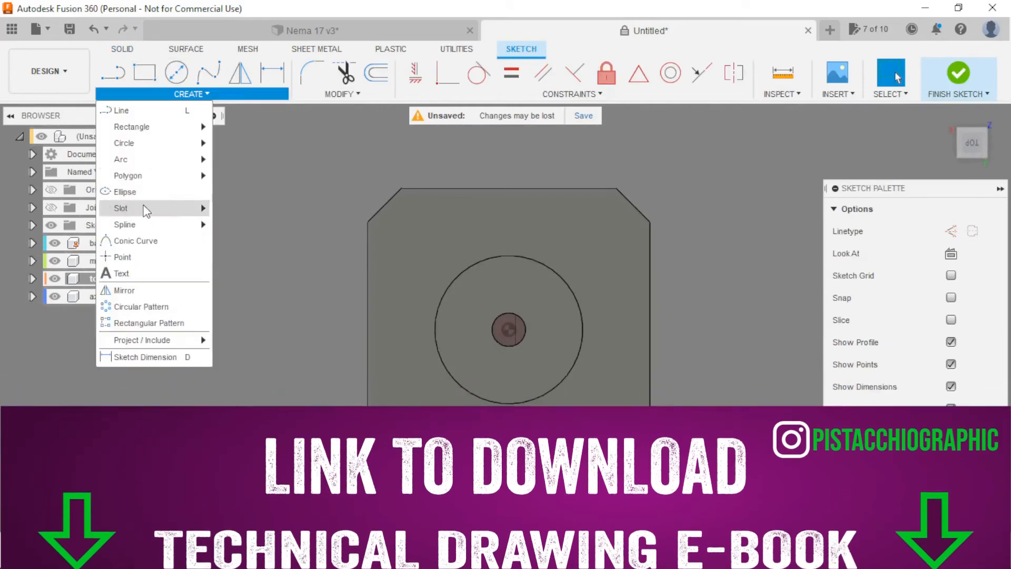
left_click(122, 257)
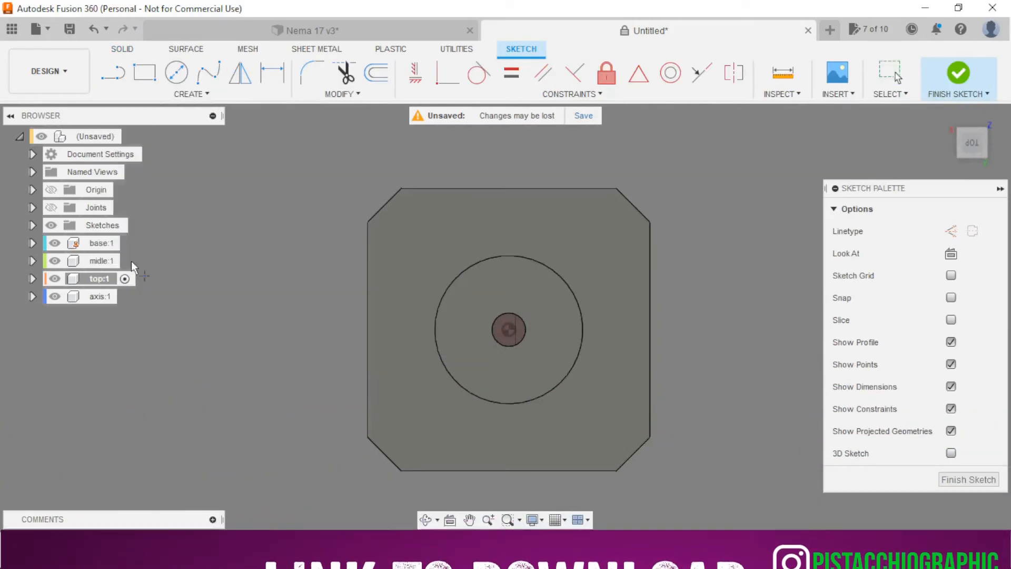
left_click(401, 219)
left_click(636, 502)
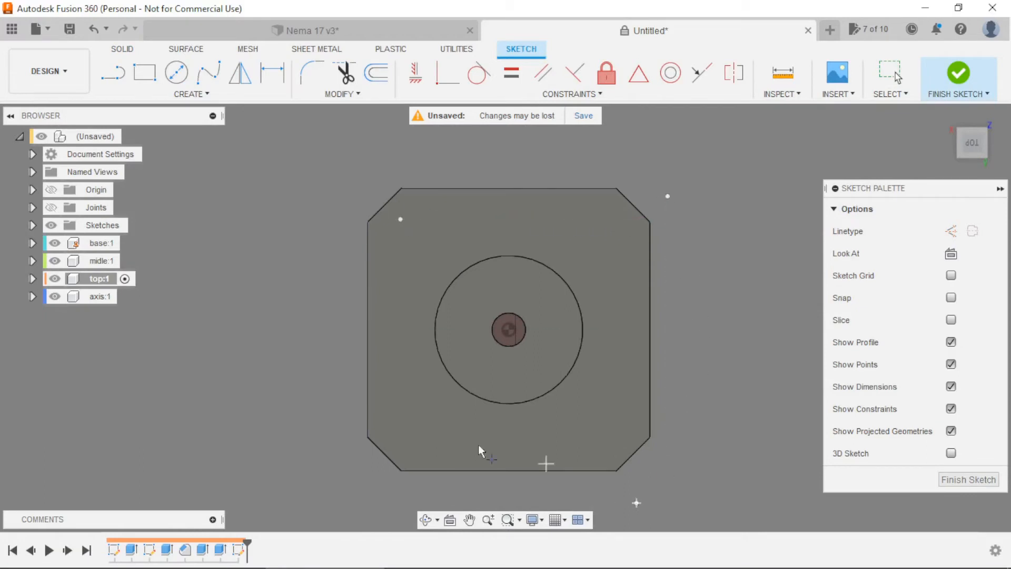
left_click(323, 458)
Dimension the horizontal distance between the two upper sketch points to 31 mm
key("d")
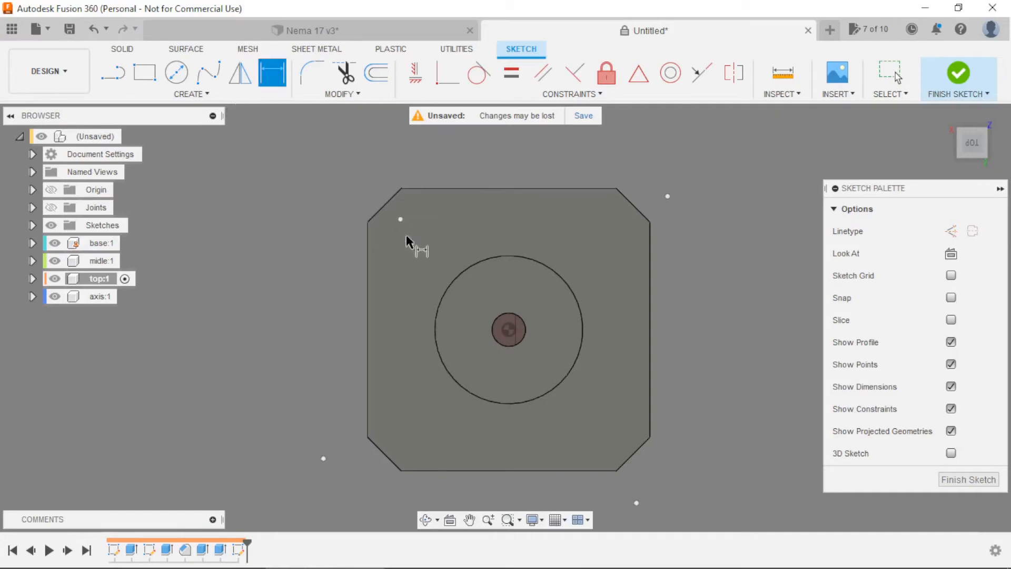
left_click(401, 219)
left_click(667, 196)
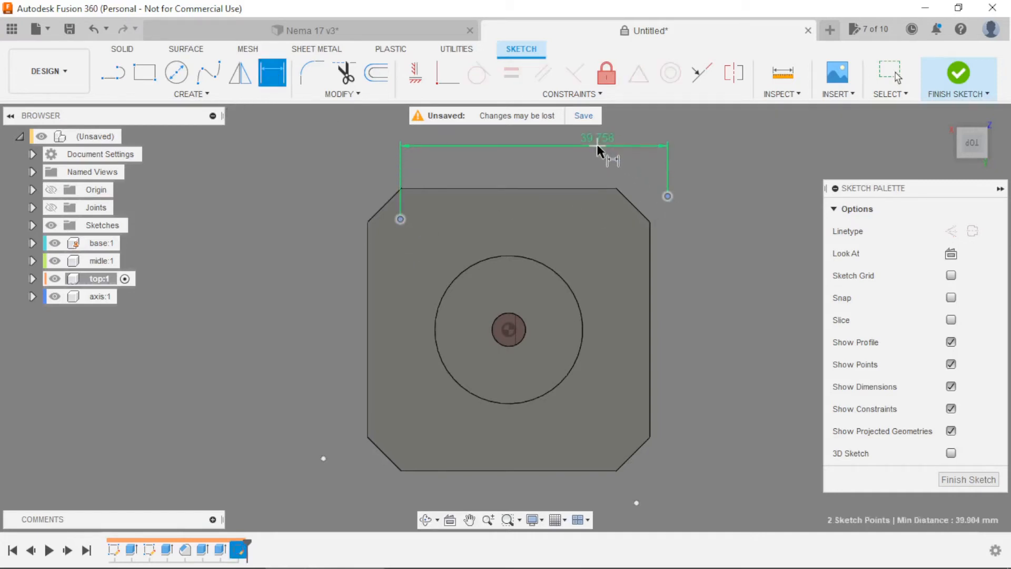
left_click(598, 147)
type("31")
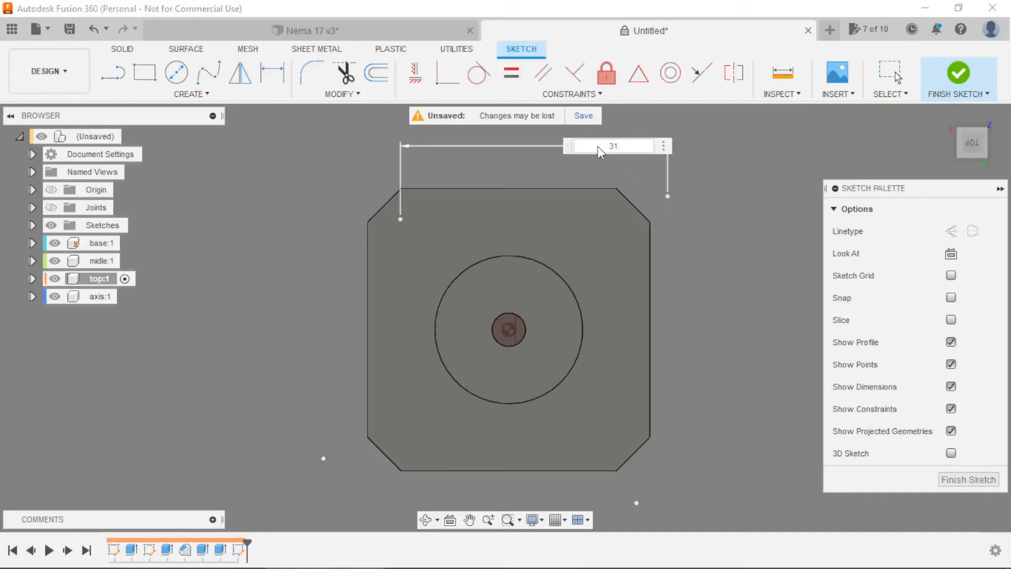
key("Return")
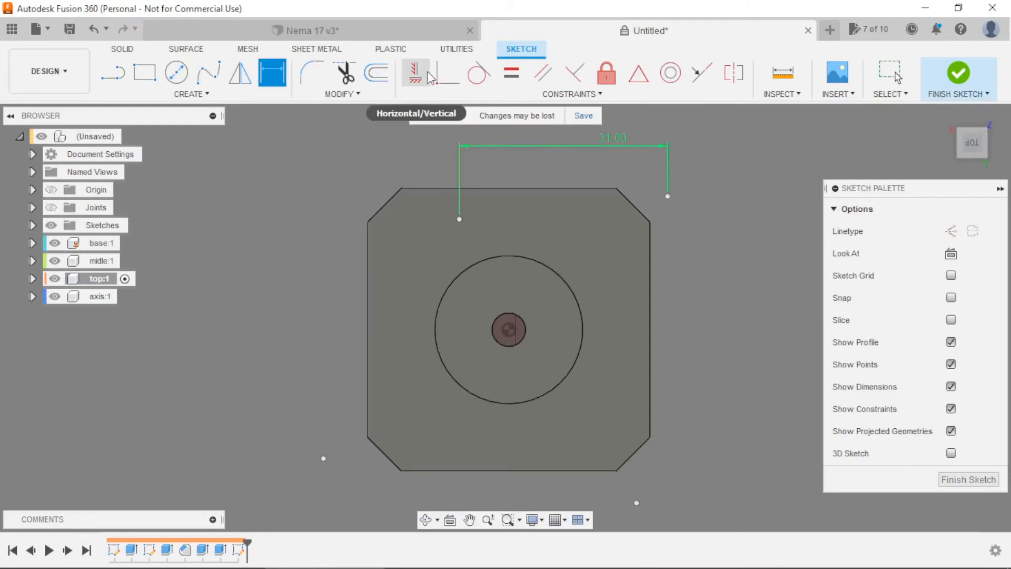
Align the four sketch points into a rectangle with Horizontal/Vertical constraints between neighbouring points
left_click(427, 72)
left_click(459, 219)
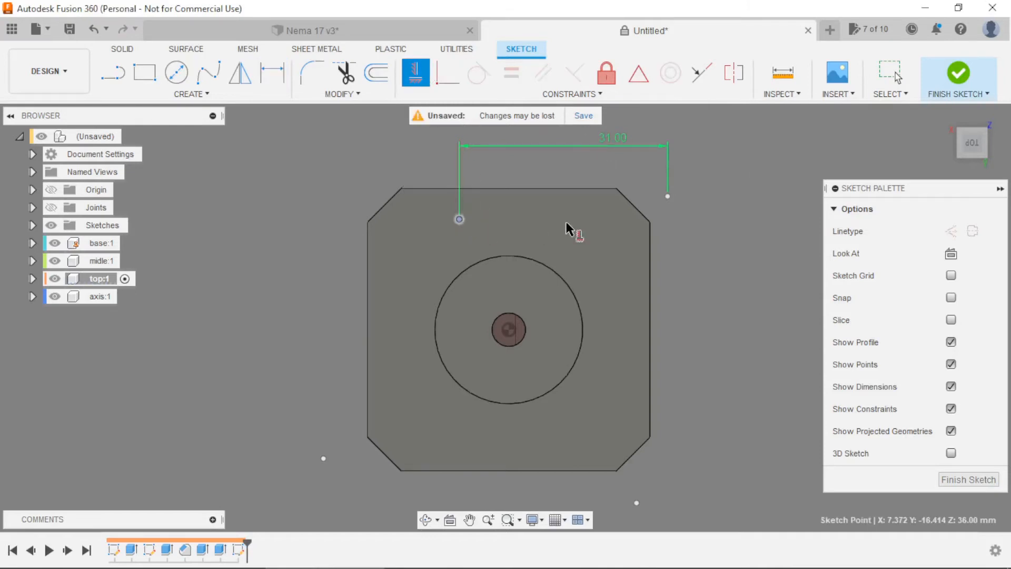
left_click(668, 196)
left_click(667, 220)
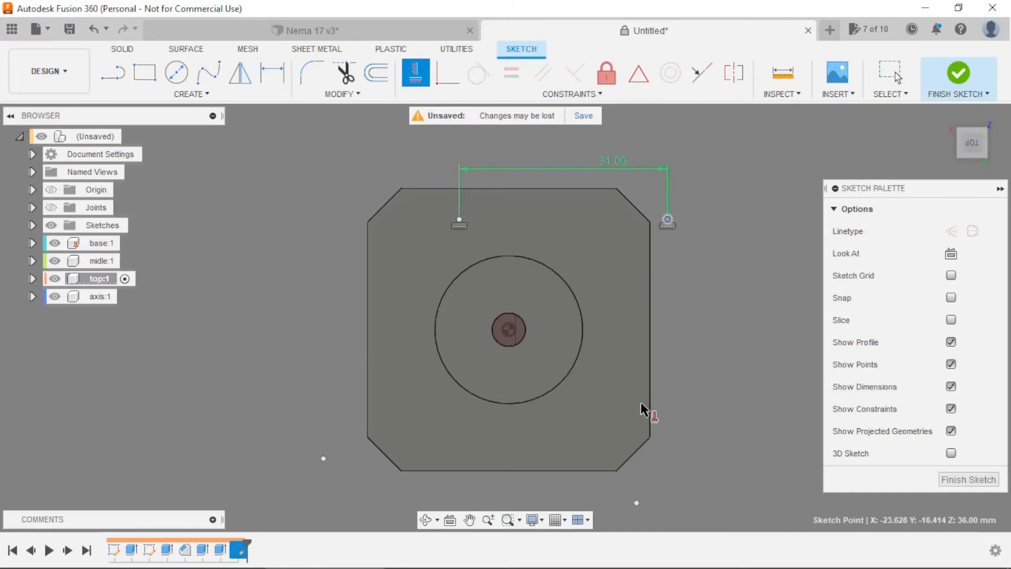
left_click(635, 502)
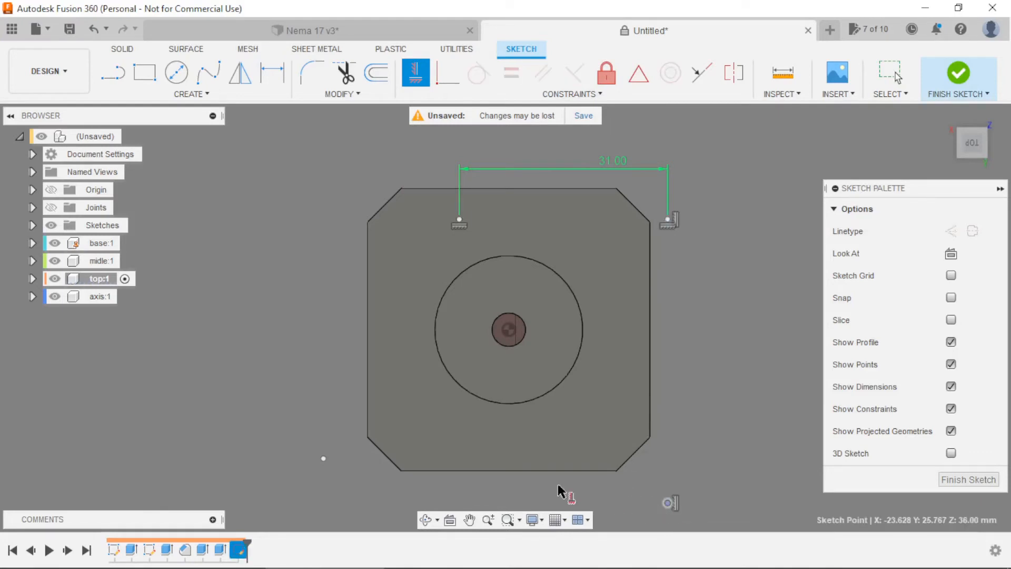
left_click(323, 458)
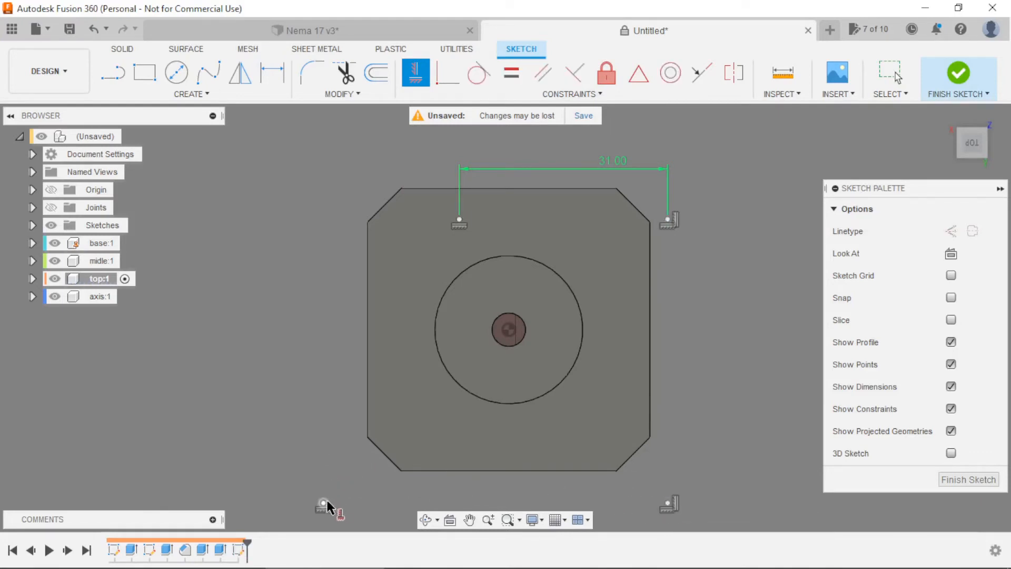
left_click(459, 221)
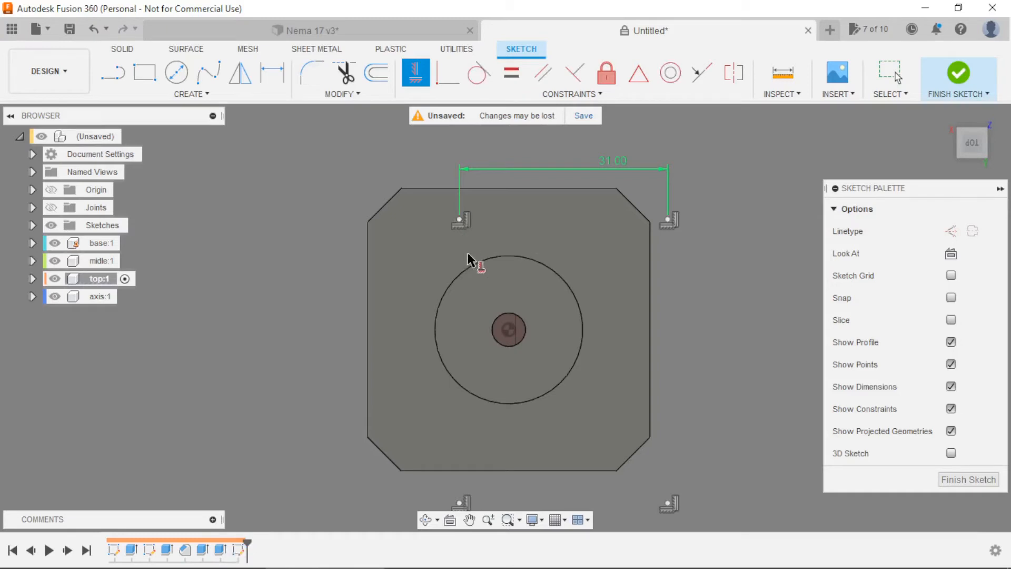
Dimension the horizontal distance from the upper-left point to the shaft centre as half the 31 mm spacing, using d43/2
scroll(432, 210, "down", 1)
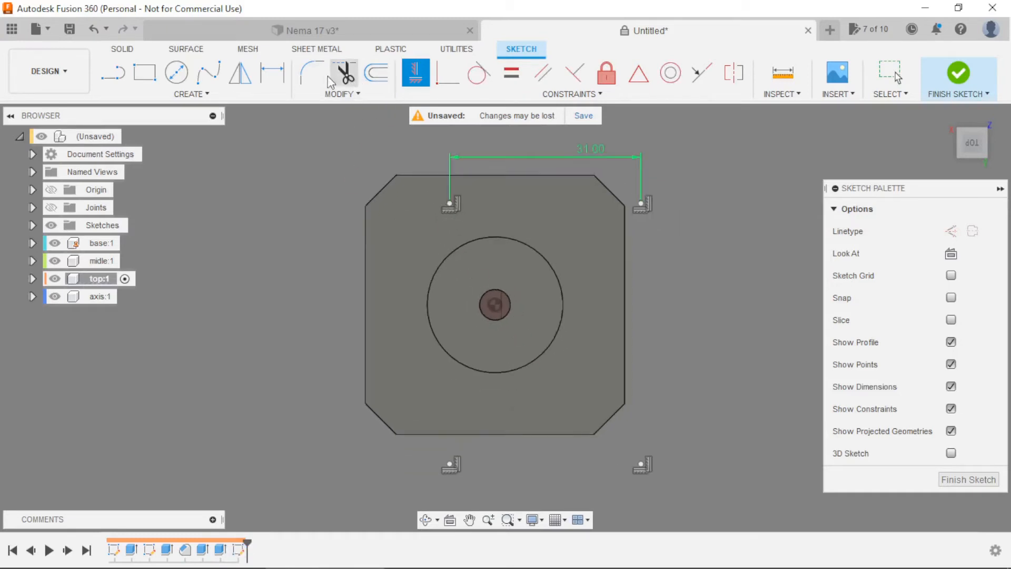
left_click(272, 73)
left_click(451, 204)
left_click(495, 304)
left_click(481, 140)
left_click(586, 147)
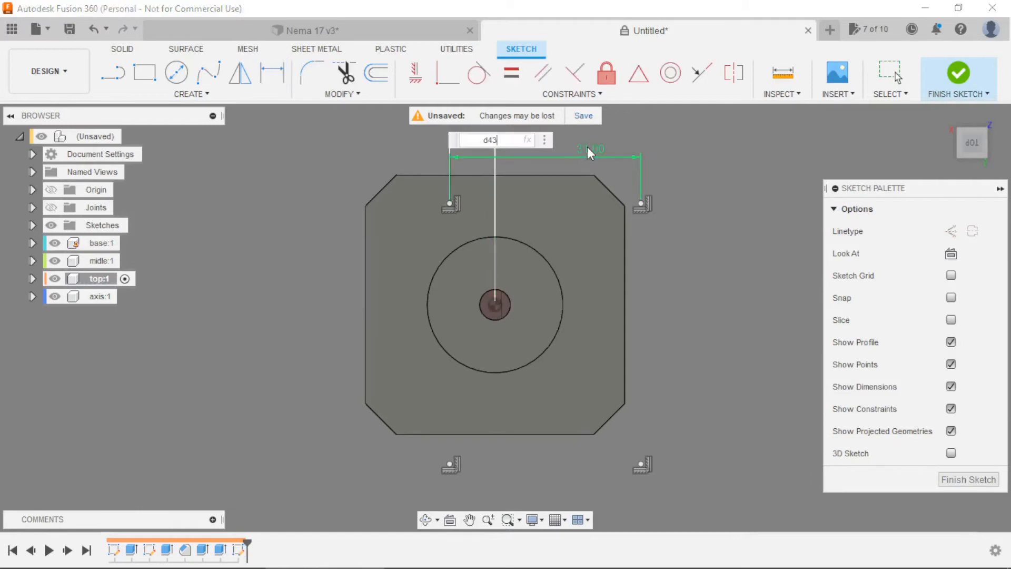
type("/2")
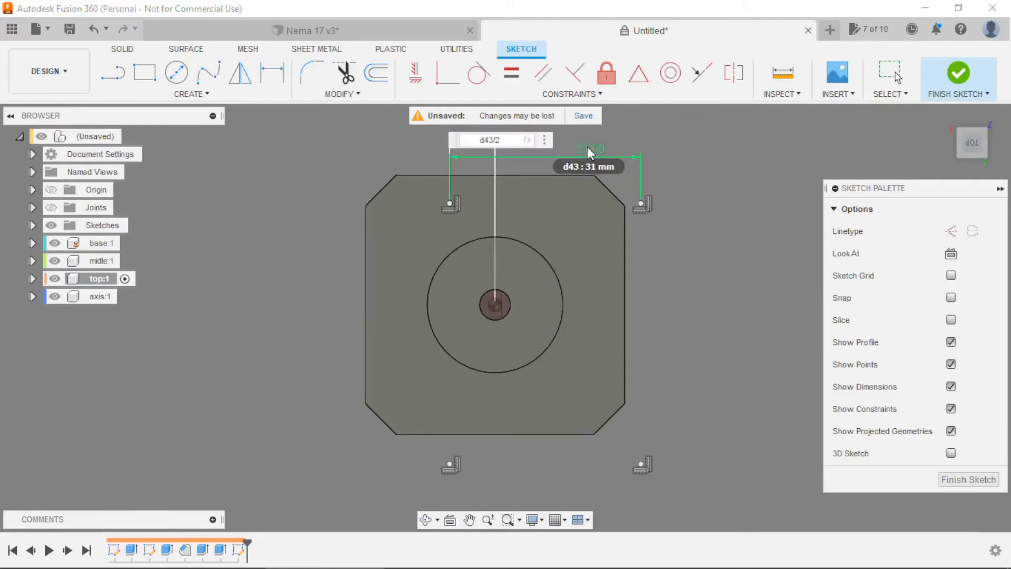
key("Return")
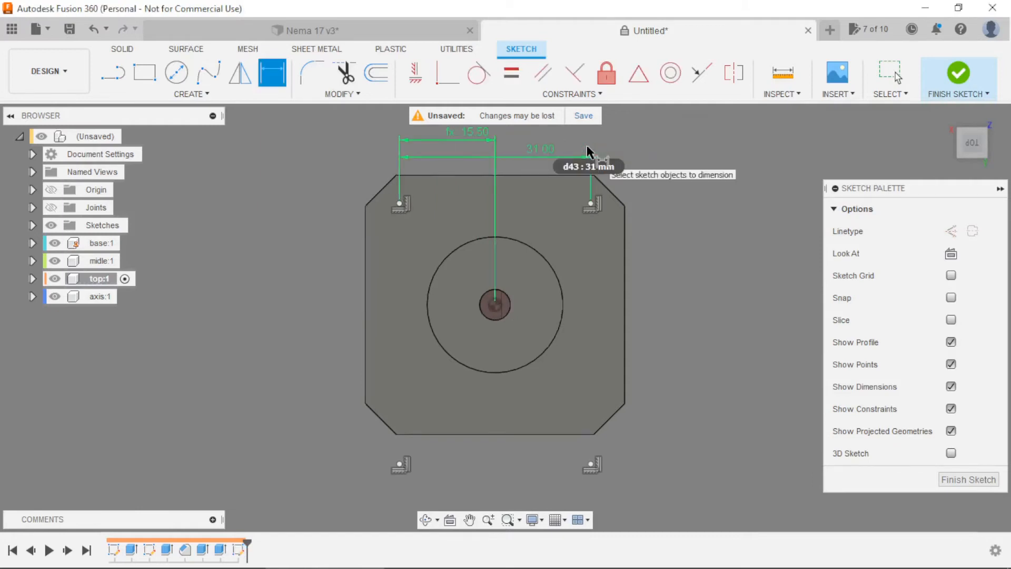
Dimension the vertical distance between the two left points, linking it to the 31 mm horizontal dimension
left_click(399, 203)
left_click(399, 463)
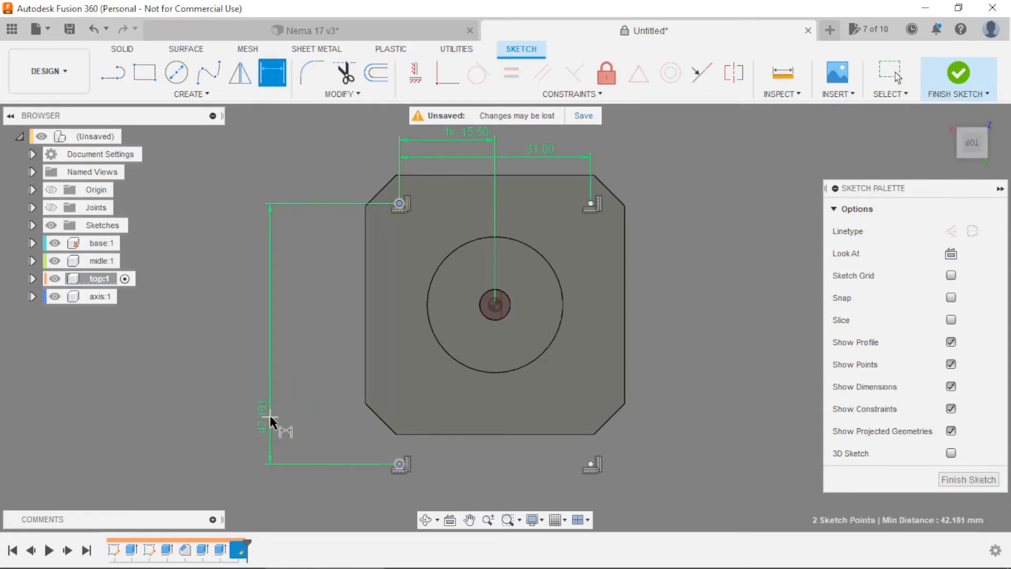
left_click(270, 415)
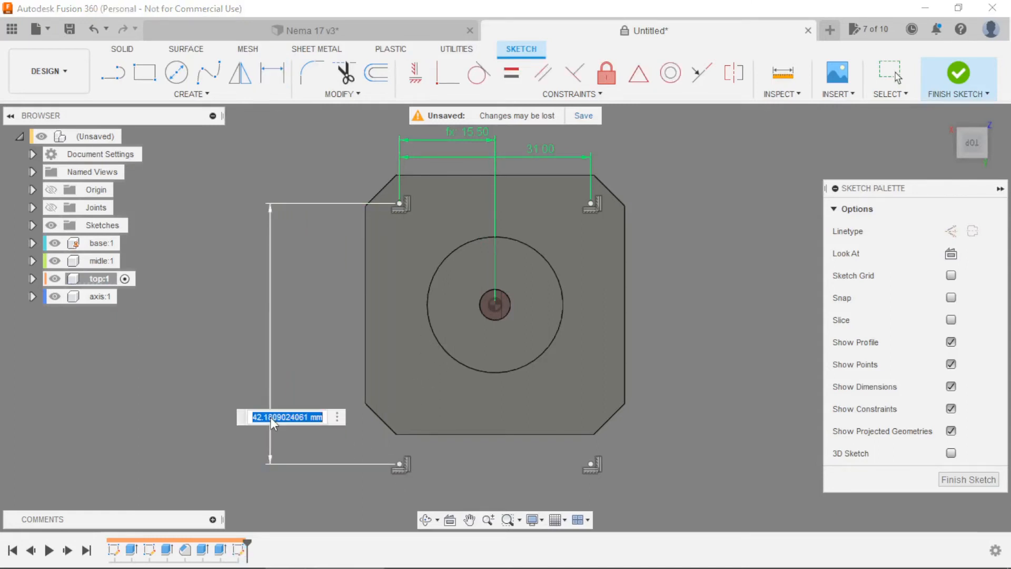
left_click(536, 148)
key("Return")
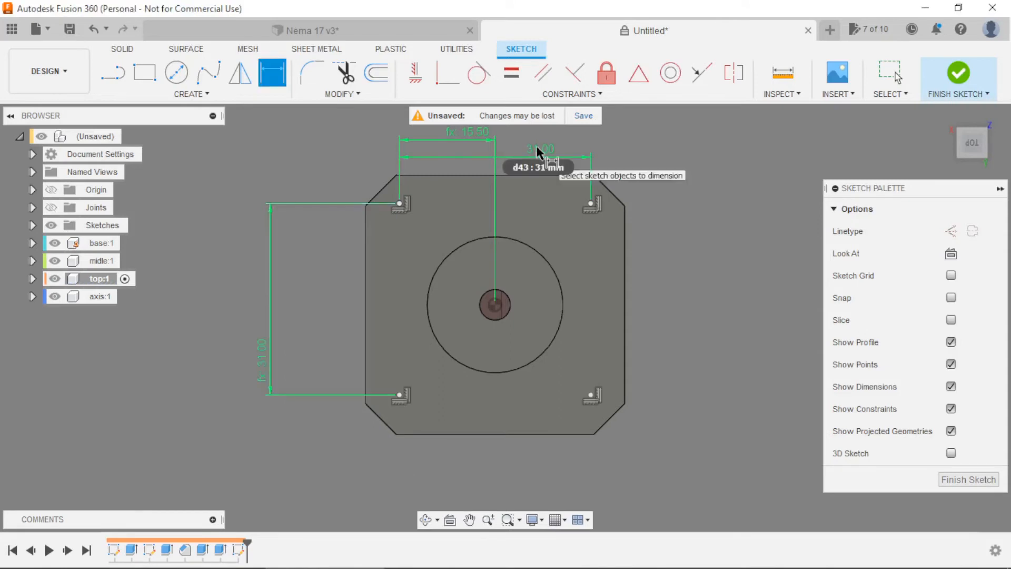
Dimension the vertical distance from the upper-left point to the shaft centre as half the 31 mm dimension and finish the sketch
left_click(399, 203)
left_click(495, 306)
left_click(214, 261)
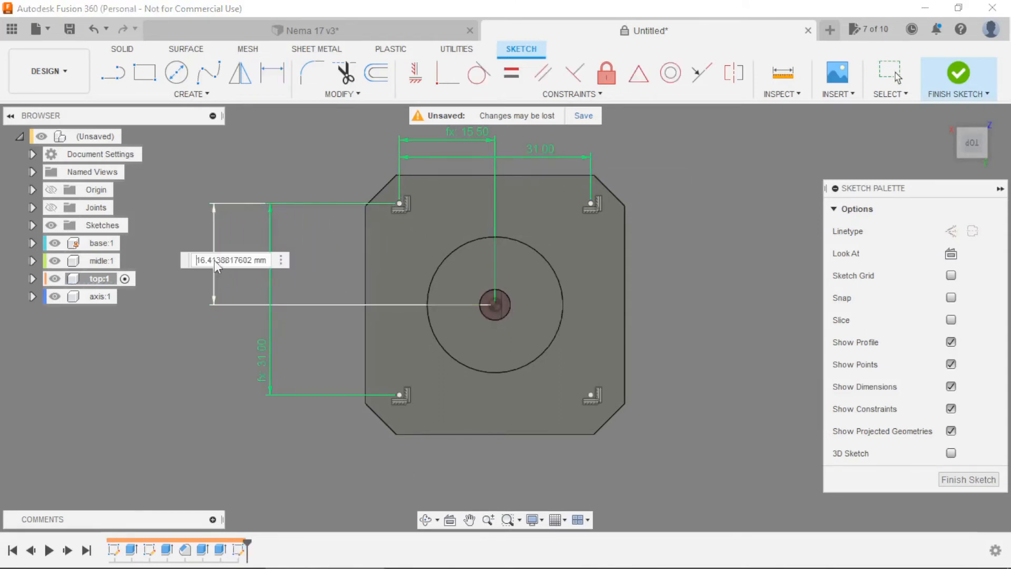
left_click(542, 149)
type("/2")
key("Return")
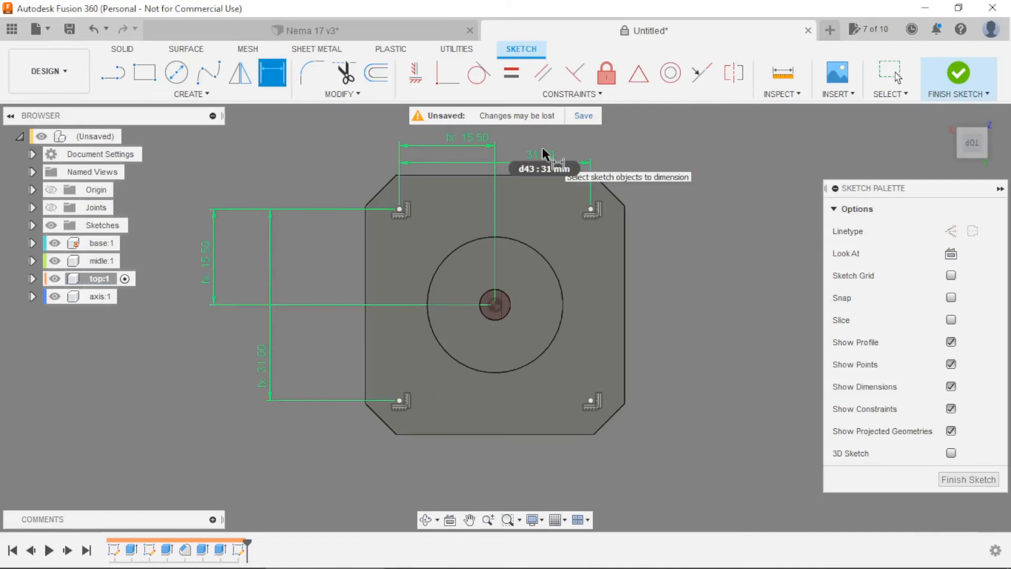
left_click(959, 79)
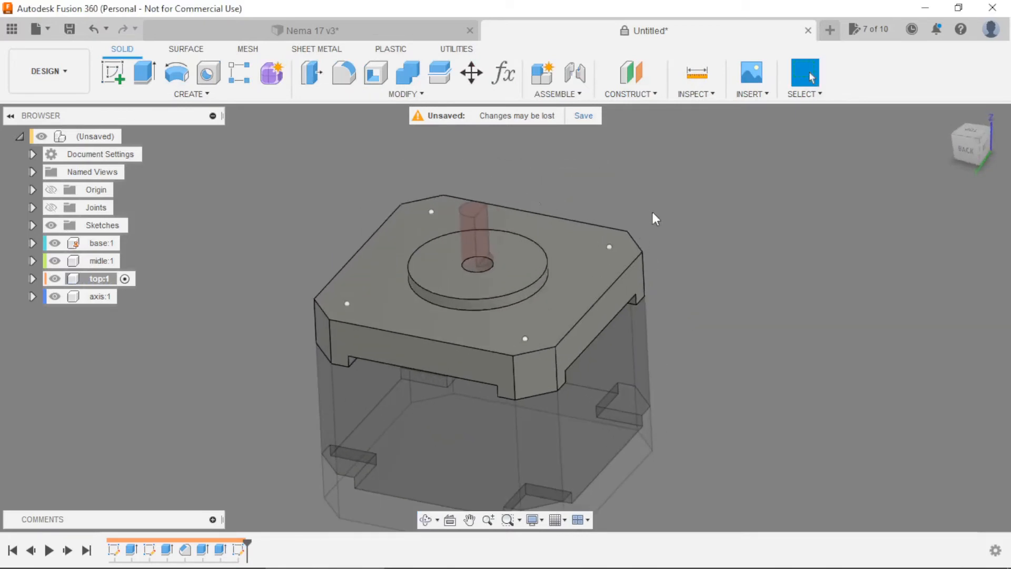
Start a Hole feature placed on all four sketch points of the top component
left_click(208, 73)
scroll(233, 137, "up", 1)
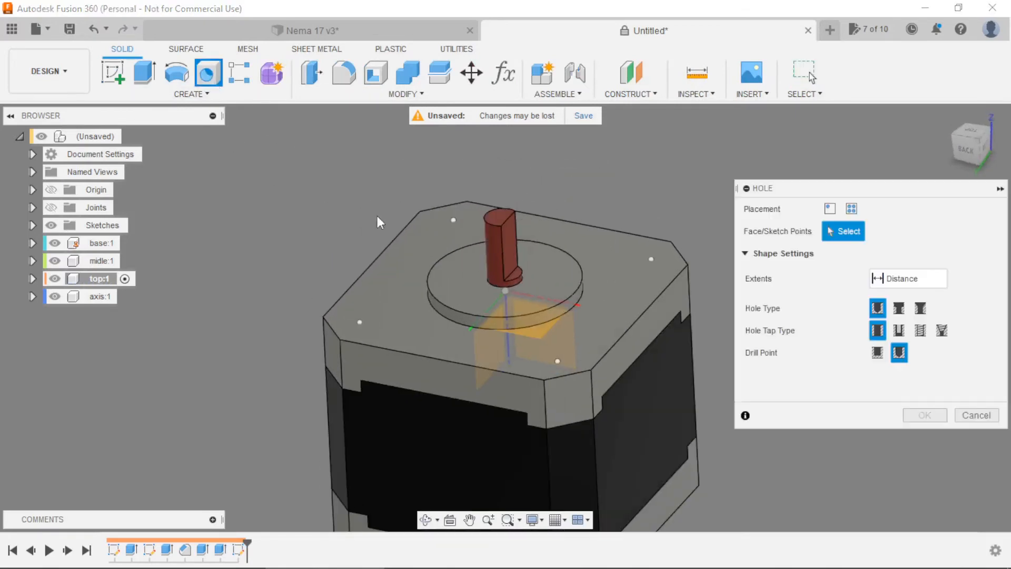
left_click(455, 219)
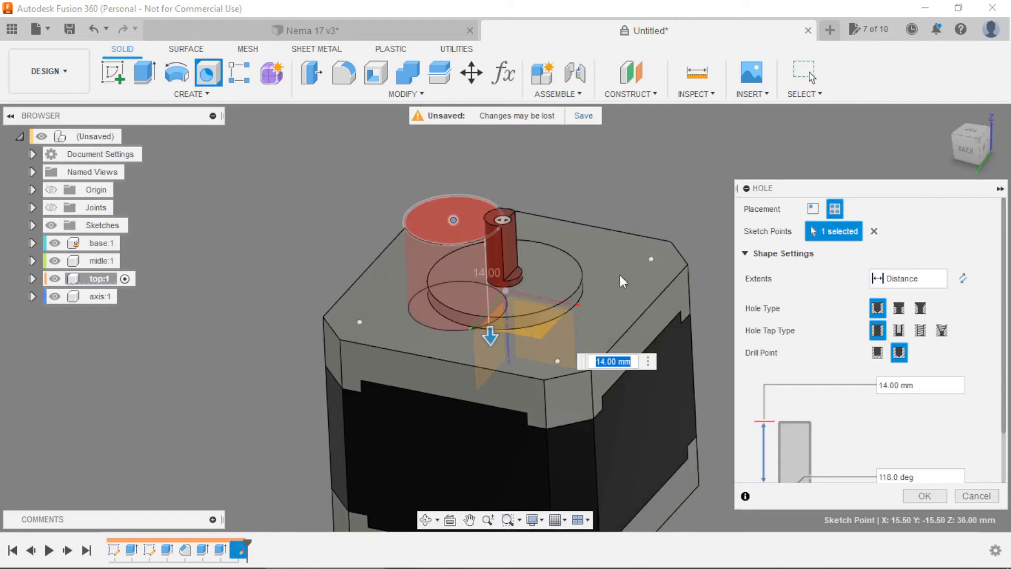
left_click(651, 259)
left_click(557, 361)
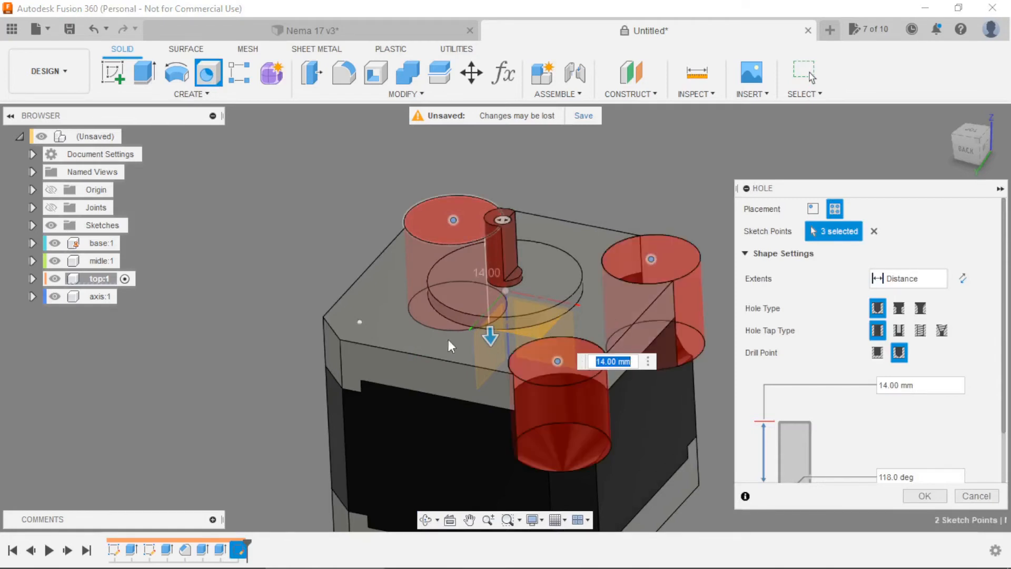
left_click(360, 323)
scroll(245, 261, "down", 2)
scroll(245, 260, "up", 2)
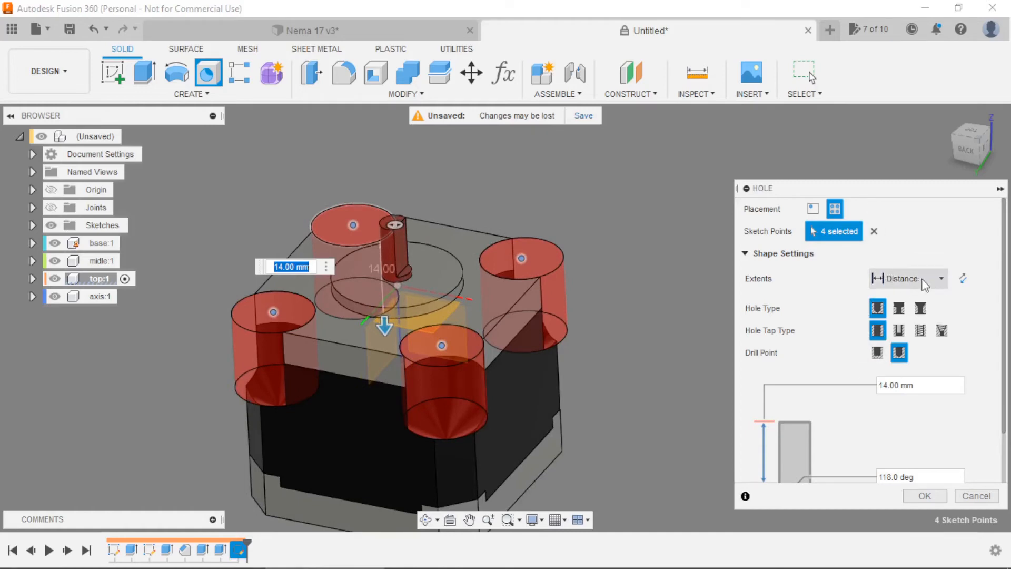
Set the depth of the four holes to 4.5 mm
scroll(852, 310, "down", 3)
scroll(882, 325, "down", 1)
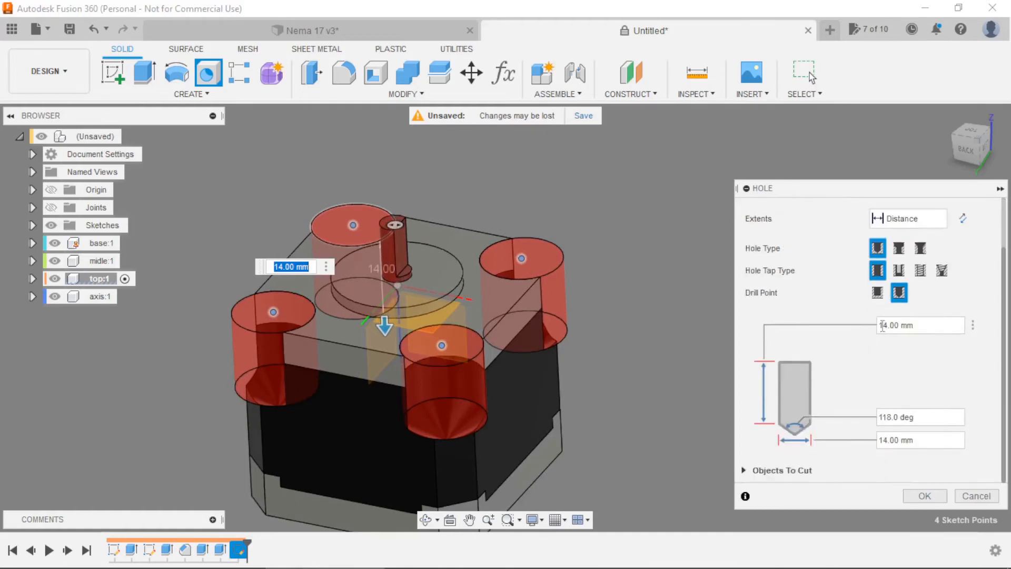
left_click(927, 325)
left_click_drag(917, 325, 864, 326)
type("4,5")
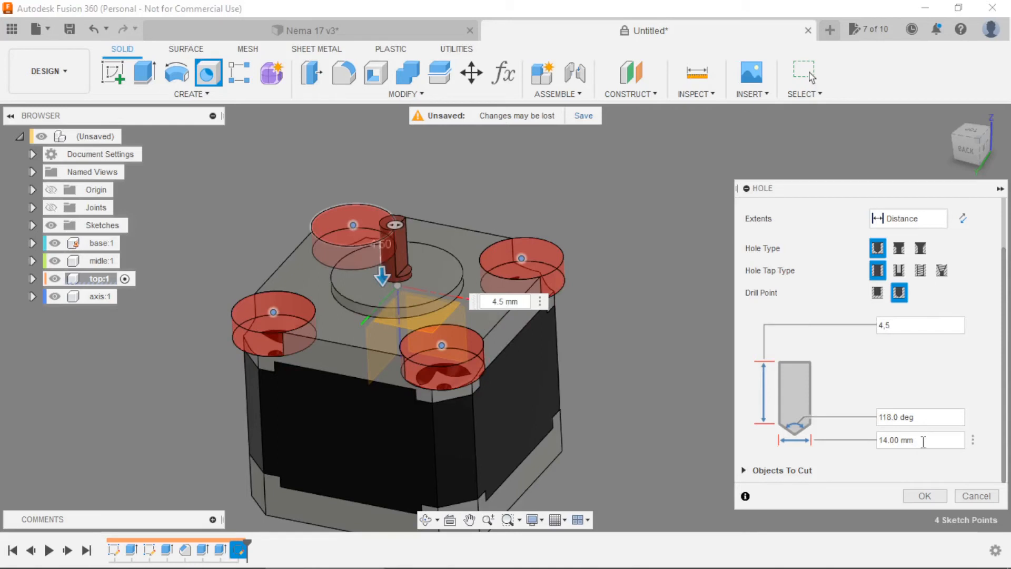
Make the four holes tapped with a 3.0 mm ISO Metric profile thread size
left_click(917, 273)
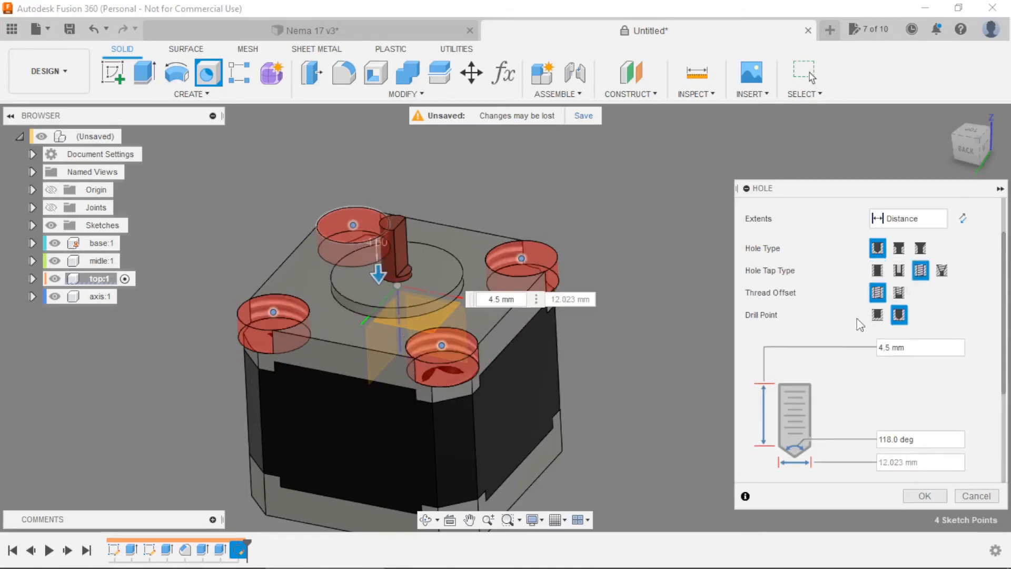
scroll(830, 352, "down", 2)
scroll(830, 352, "down", 1)
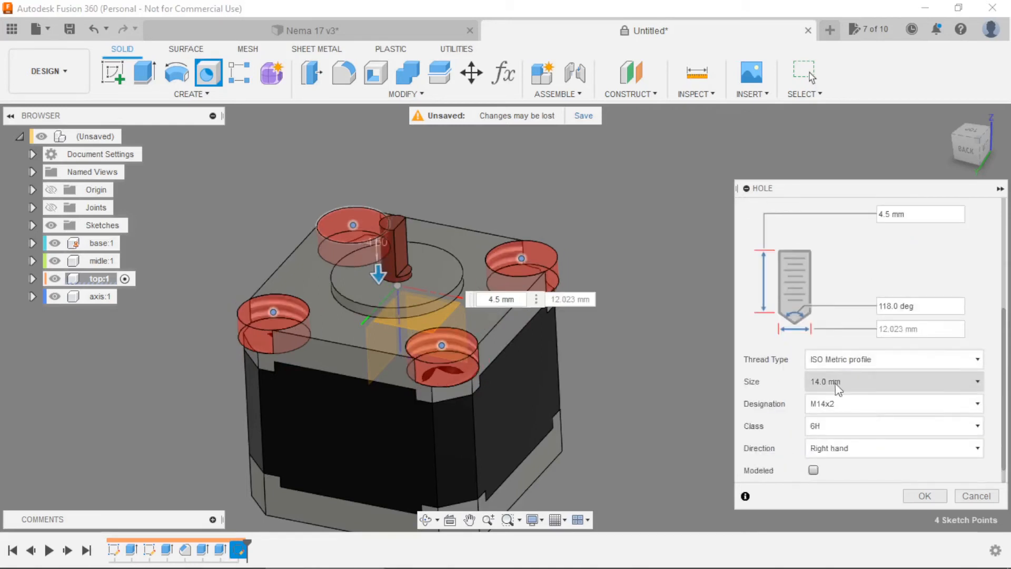
left_click(835, 383)
scroll(833, 316, "up", 5)
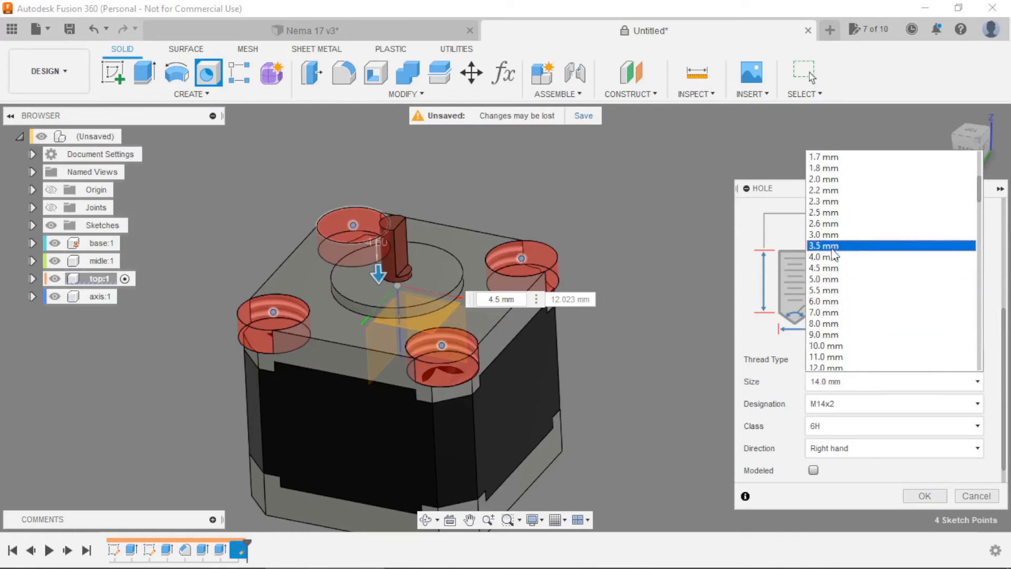
left_click(829, 235)
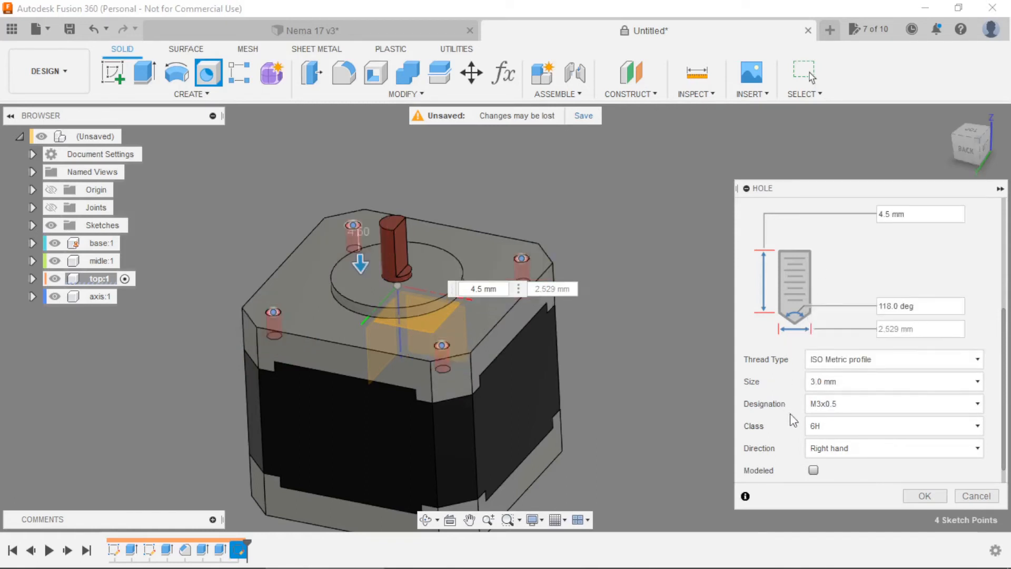
Turn on modeled threads for the four tapped holes and complete the Hole feature
scroll(800, 432, "down", 1)
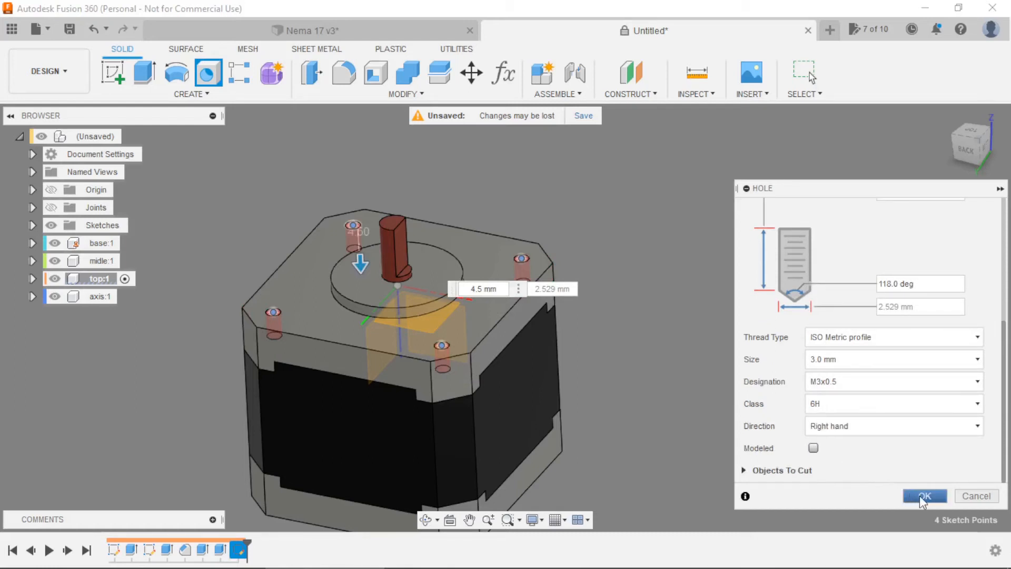
left_click(813, 447)
left_click(924, 495)
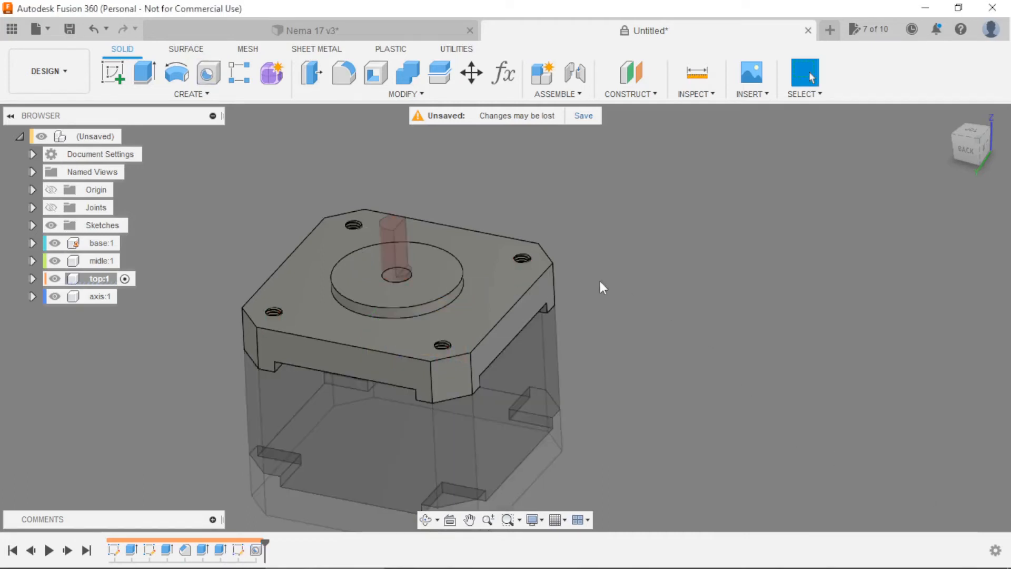
scroll(526, 255, "up", 5)
scroll(724, 270, "down", 5)
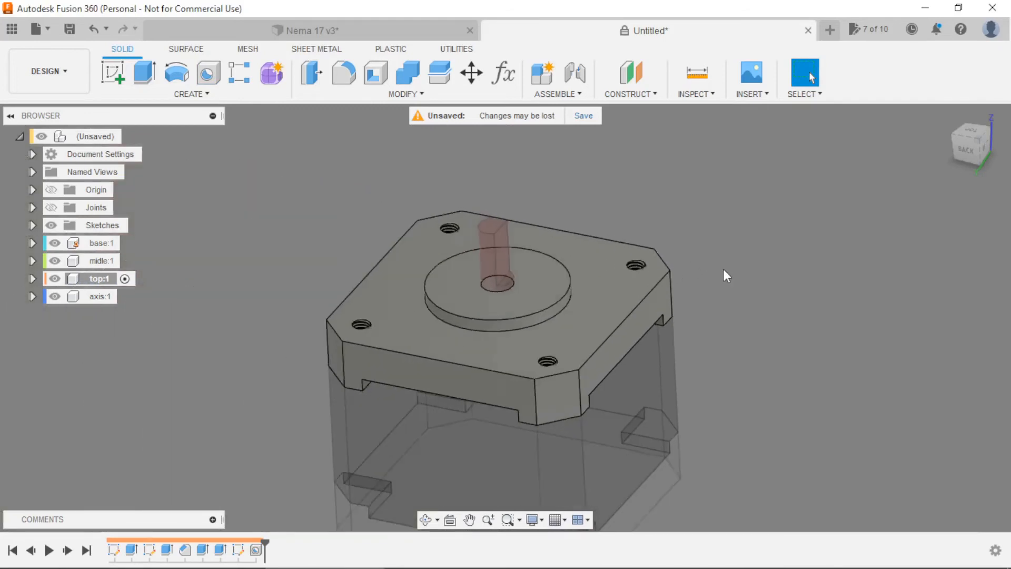
scroll(723, 269, "down", 3)
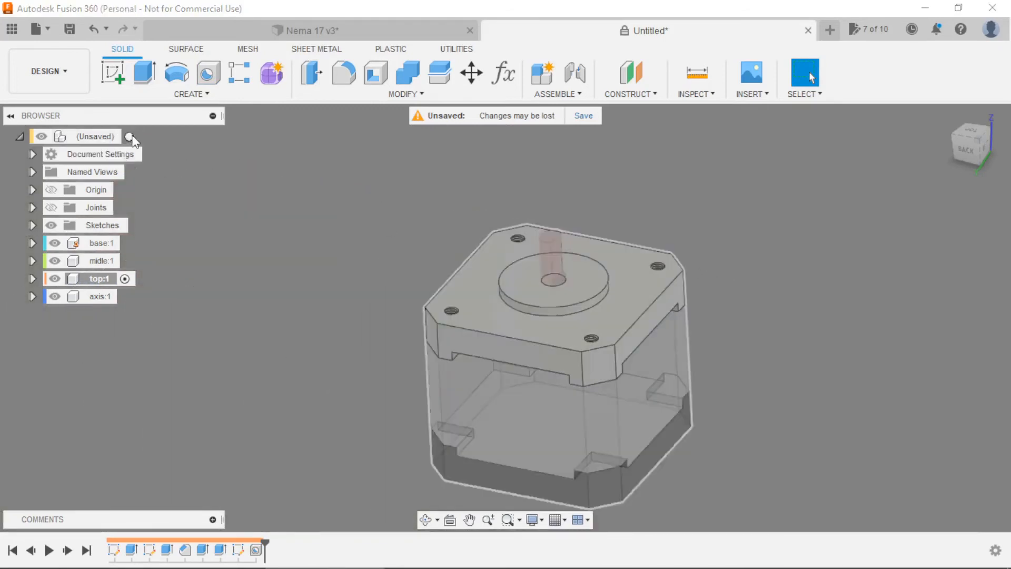
Activate the top-level assembly and examine the whole motor with its threaded mounting holes
left_click(129, 137)
scroll(282, 253, "down", 2)
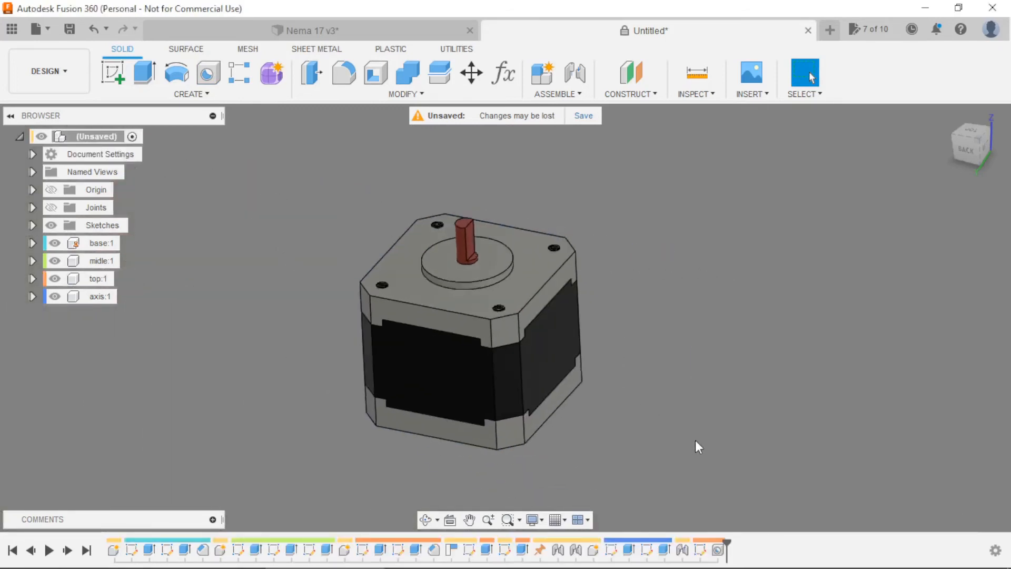
scroll(695, 442, "up", 2)
scroll(615, 182, "up", 1)
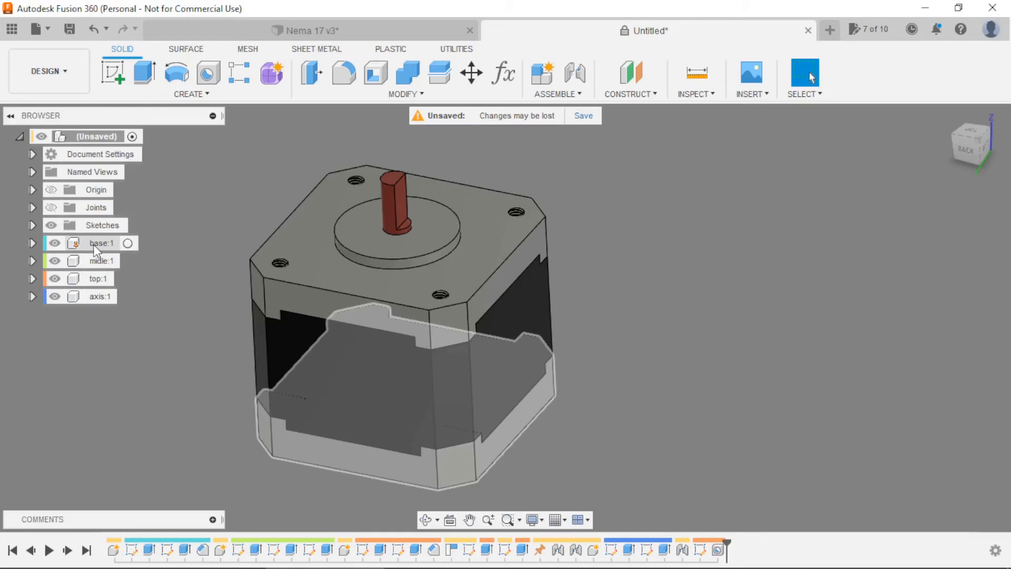
scroll(184, 275, "up", 2)
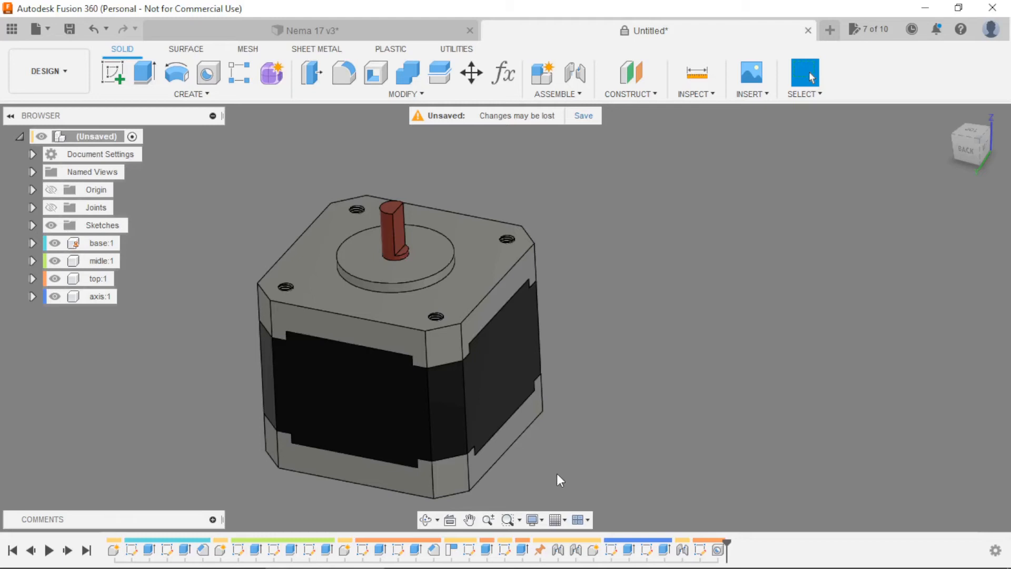
scroll(558, 476, "up", 2)
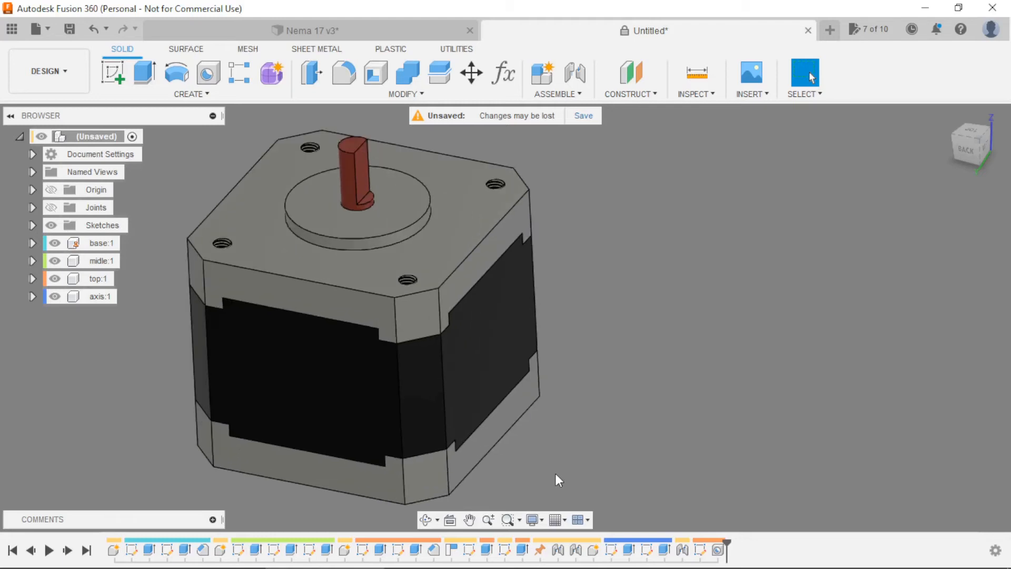
scroll(552, 473, "down", 1)
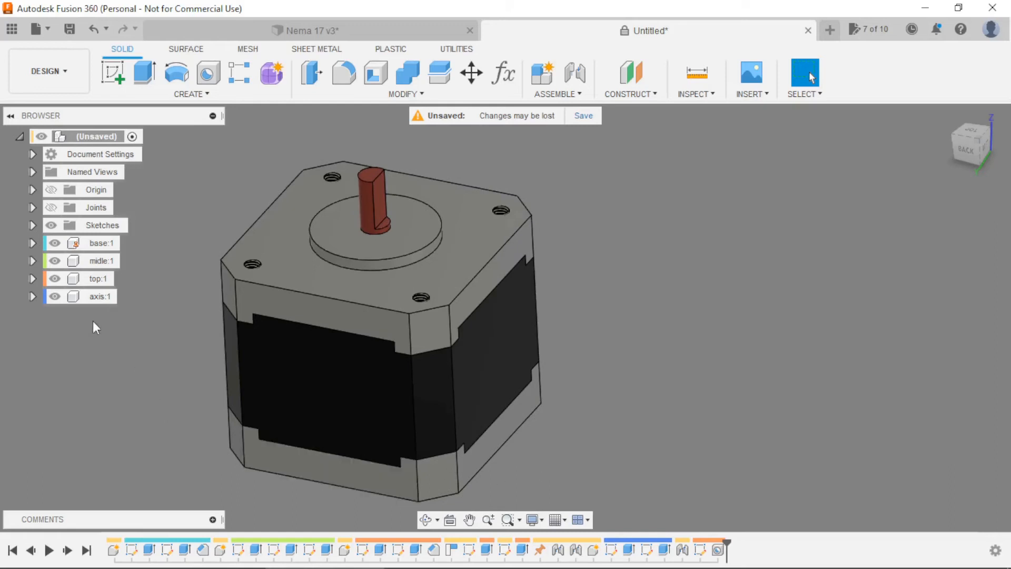
Activate the base component and start a sketch on its outer side face below the recessed edge
left_click(127, 243)
middle_click_drag(593, 440, 557, 461, "shift")
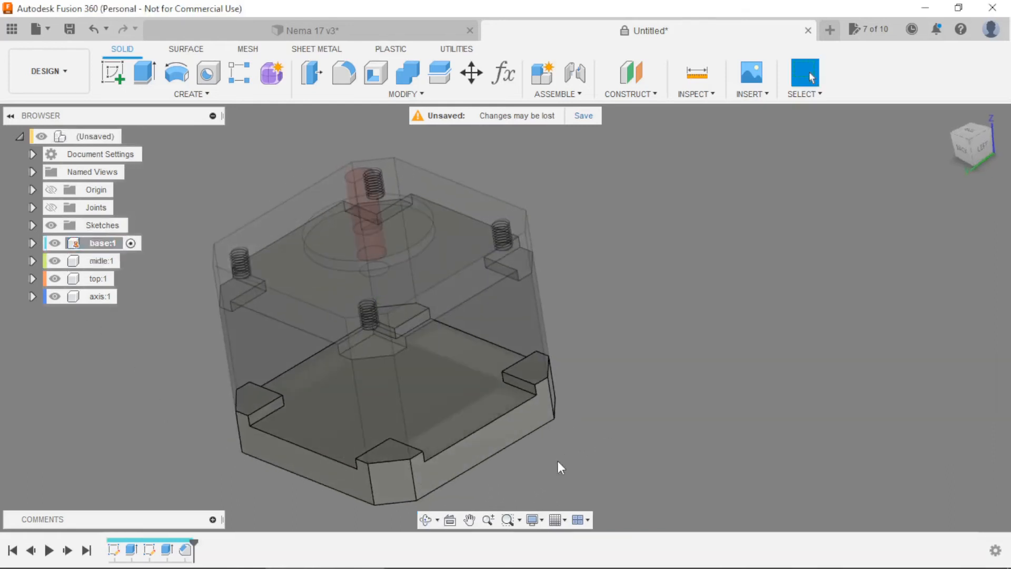
scroll(510, 479, "up", 2)
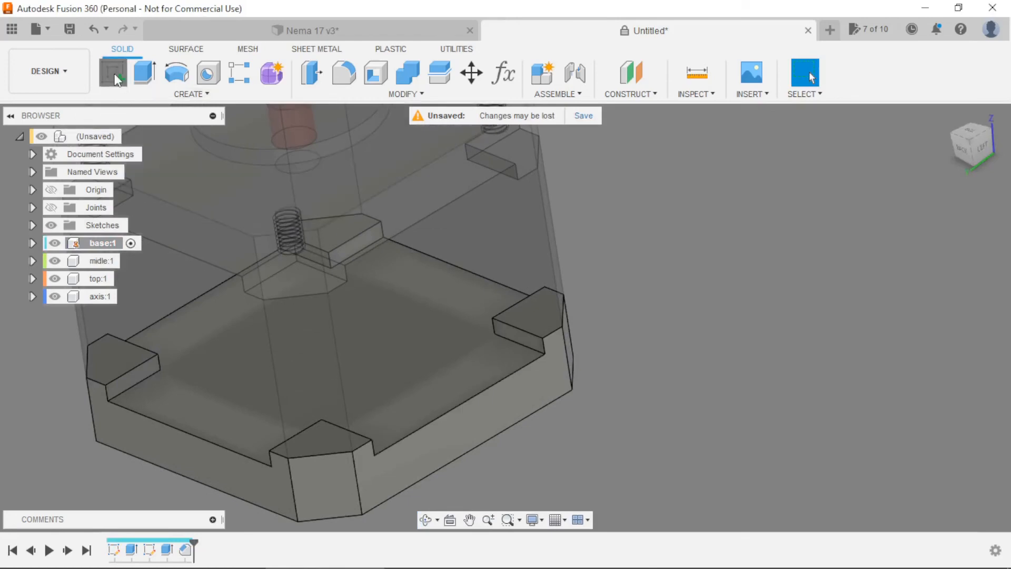
left_click(113, 73)
left_click(449, 434)
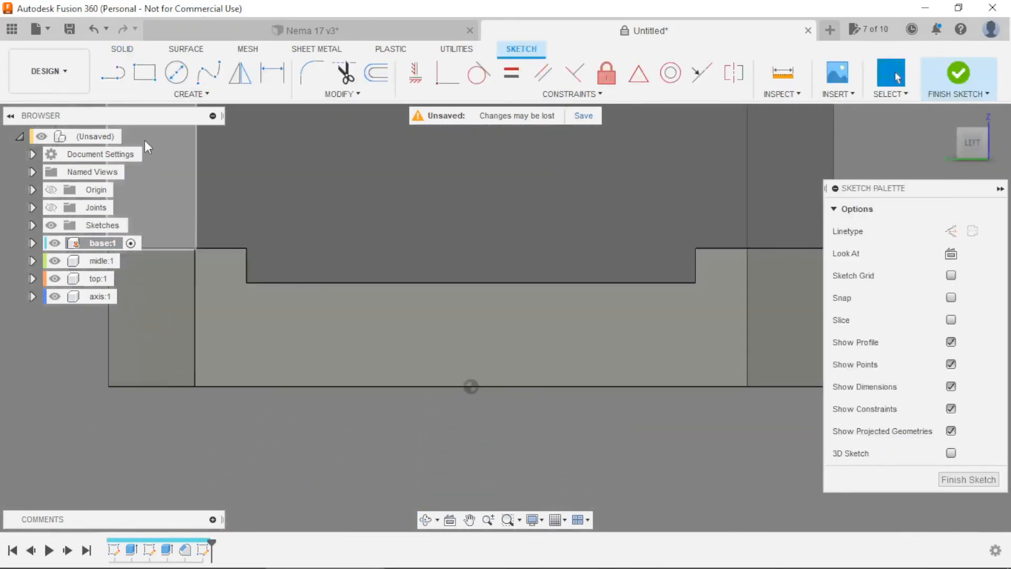
Draw a closed U-shaped line profile, about 10 mm wide inside, with its open ends on the recessed upper edge of the base's side face
left_click(114, 74)
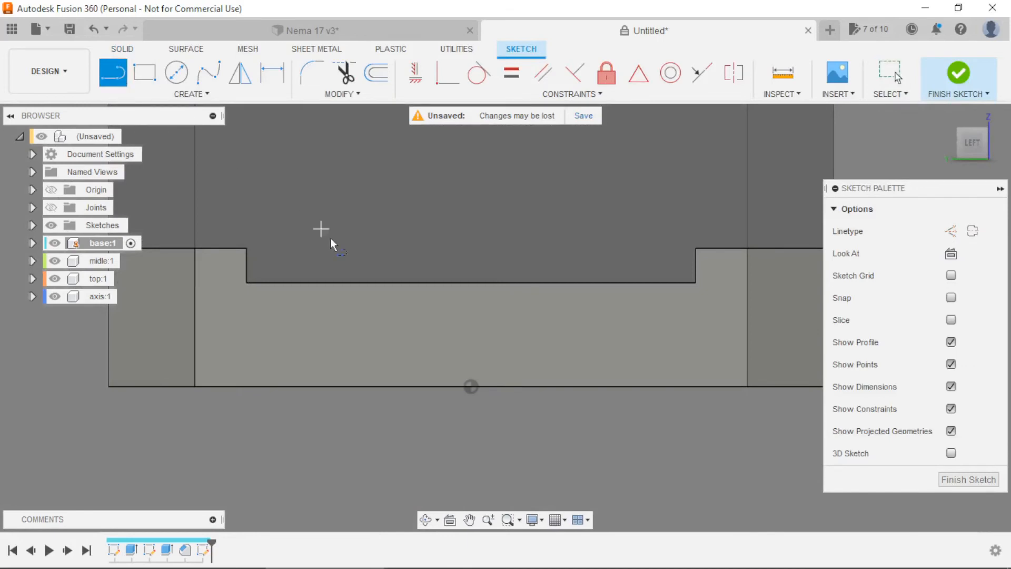
left_click(378, 283)
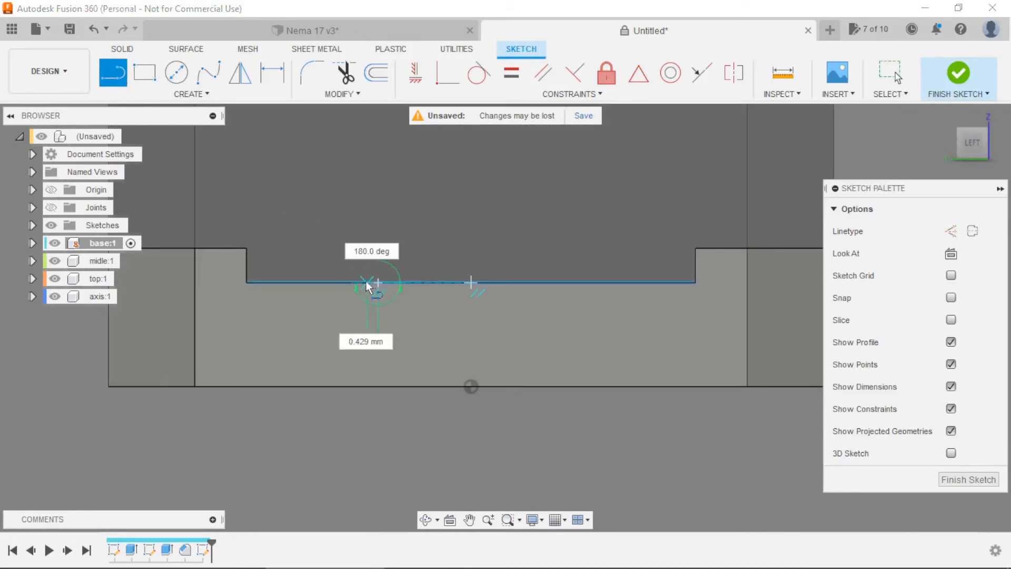
left_click(356, 282)
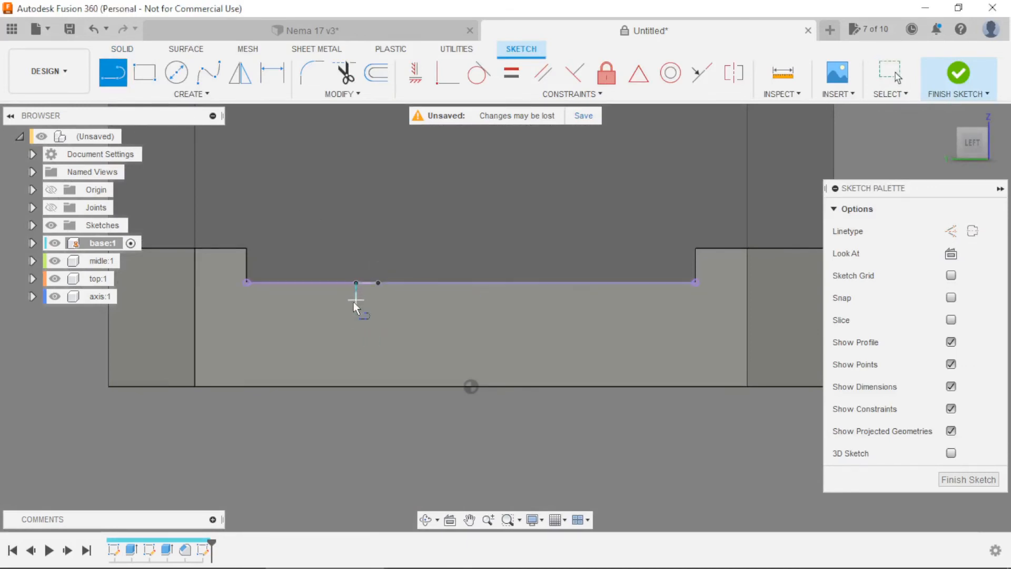
left_click(356, 366)
left_click(578, 365)
left_click(579, 282)
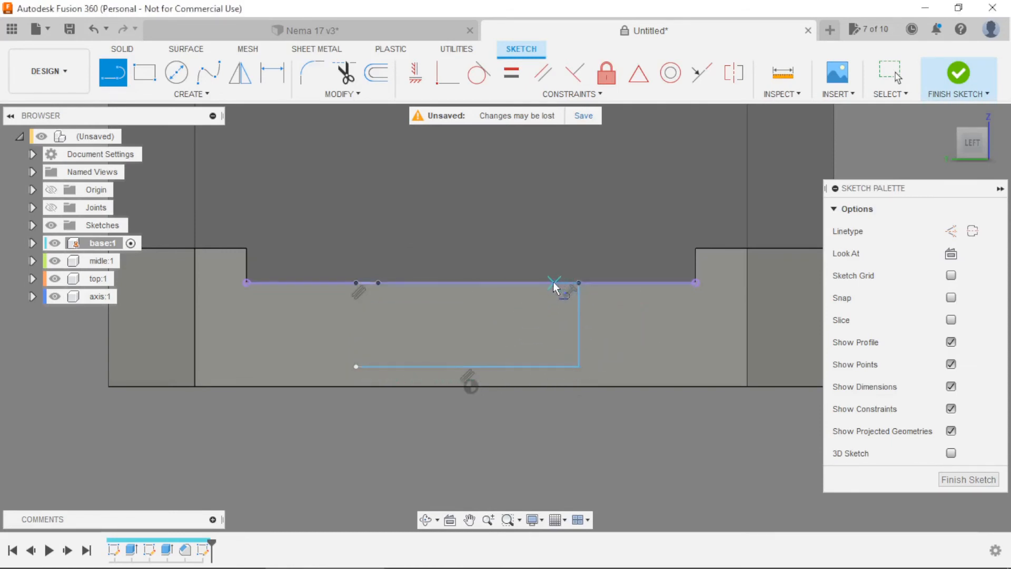
left_click(552, 284)
left_click(552, 344)
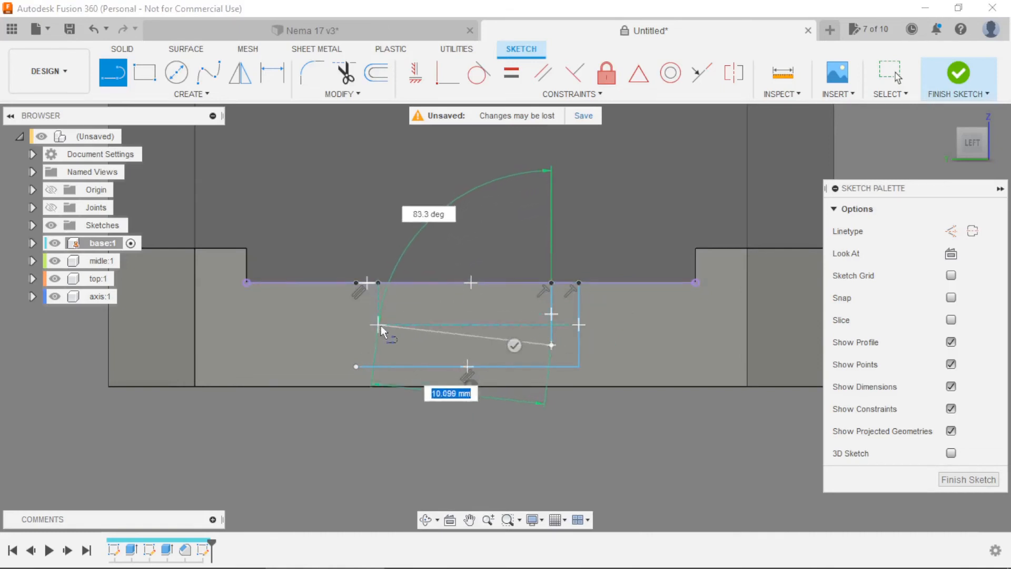
left_click(383, 345)
left_click(379, 283)
left_click(356, 283)
key("Escape")
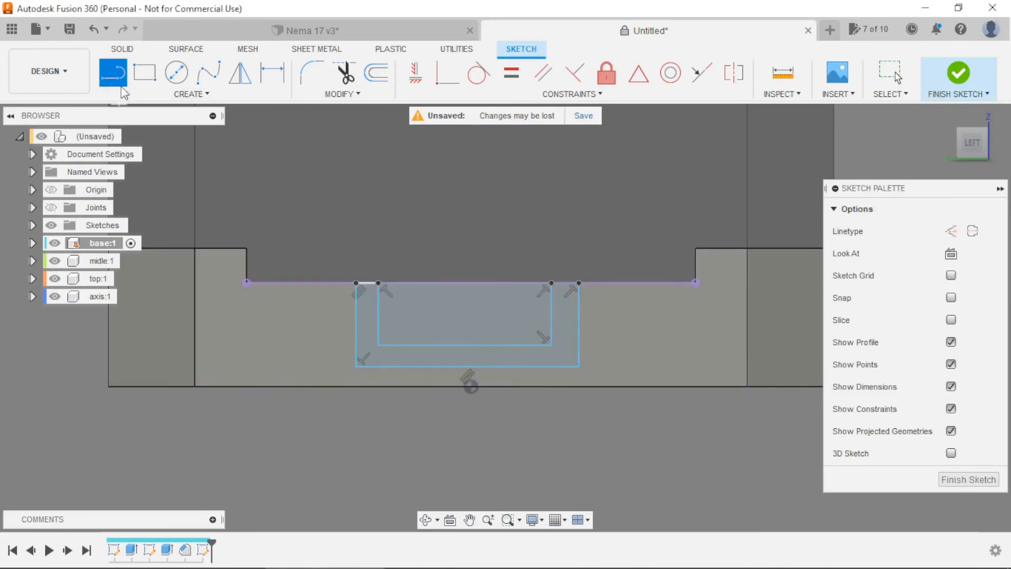
Dimension the distance between the U profile's outer bottom line and the base's bottom edge as 2 mm
left_click(271, 73)
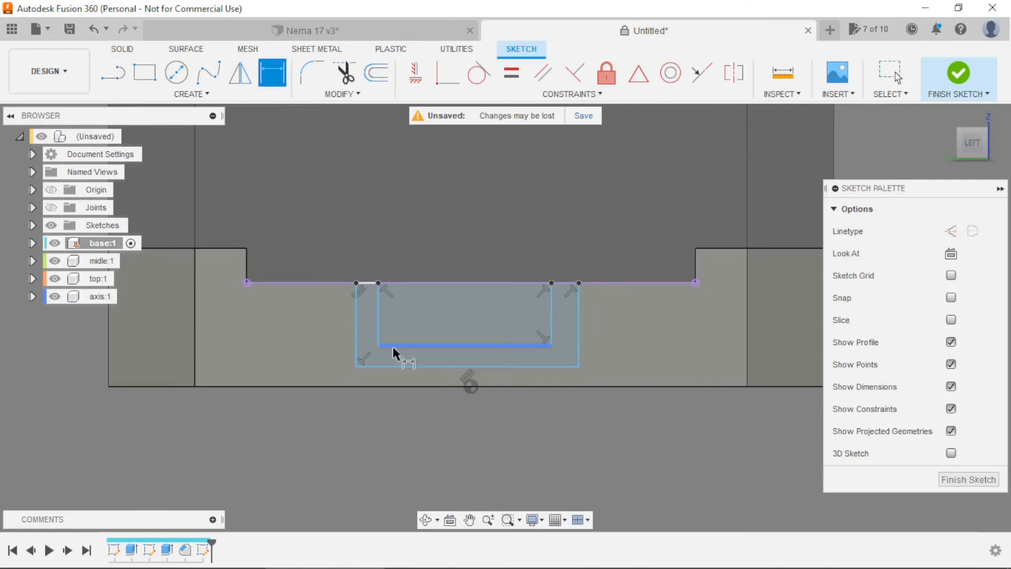
scroll(416, 383, "up", 3)
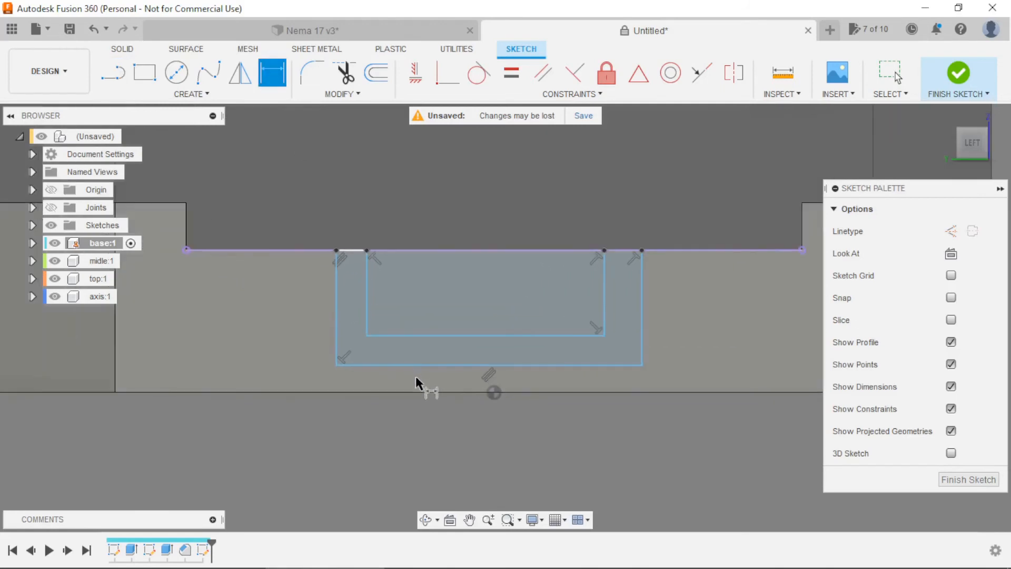
left_click(519, 366)
left_click(526, 393)
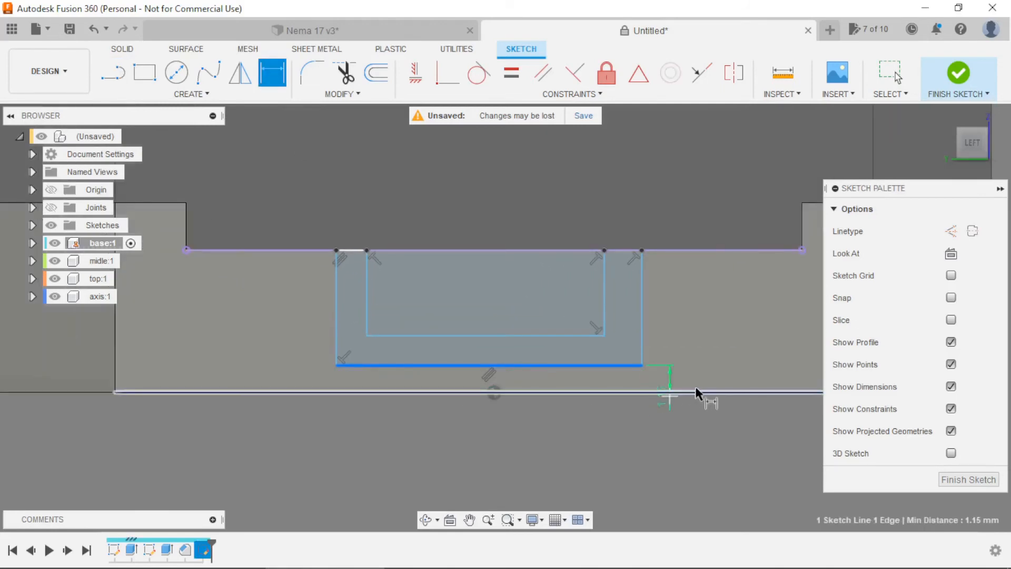
left_click(695, 388)
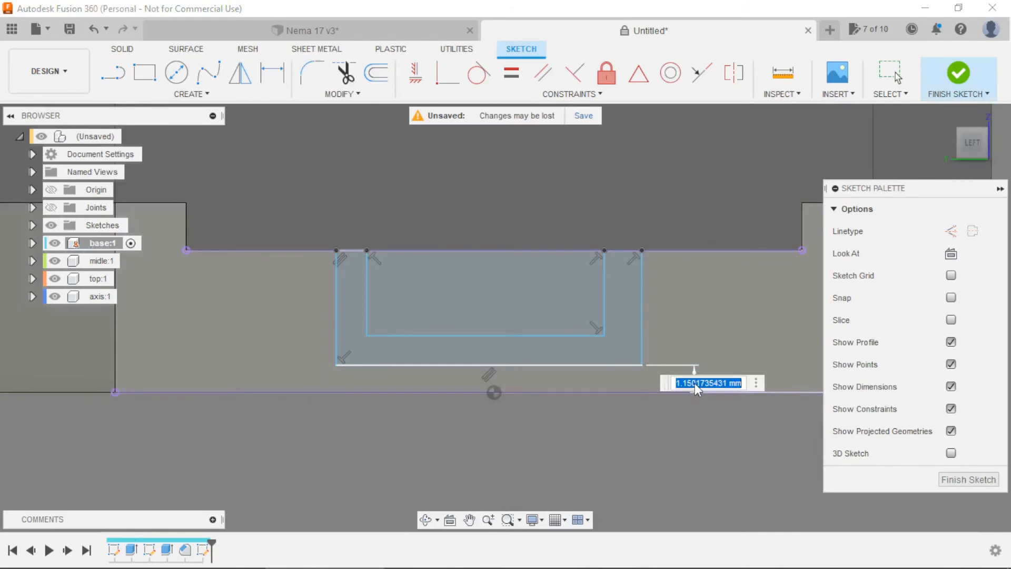
type("2")
key("Return")
Dimension the spacing between the U profile's inner and outer bottom lines as 1 mm
scroll(548, 289, "up", 2)
left_click(559, 377)
left_click(563, 363)
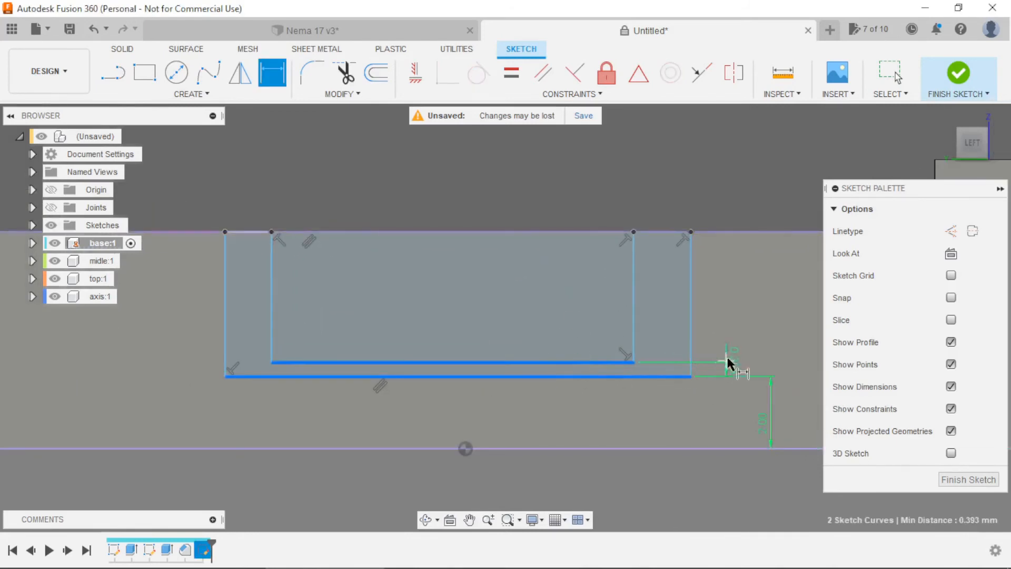
left_click(735, 323)
key("Return")
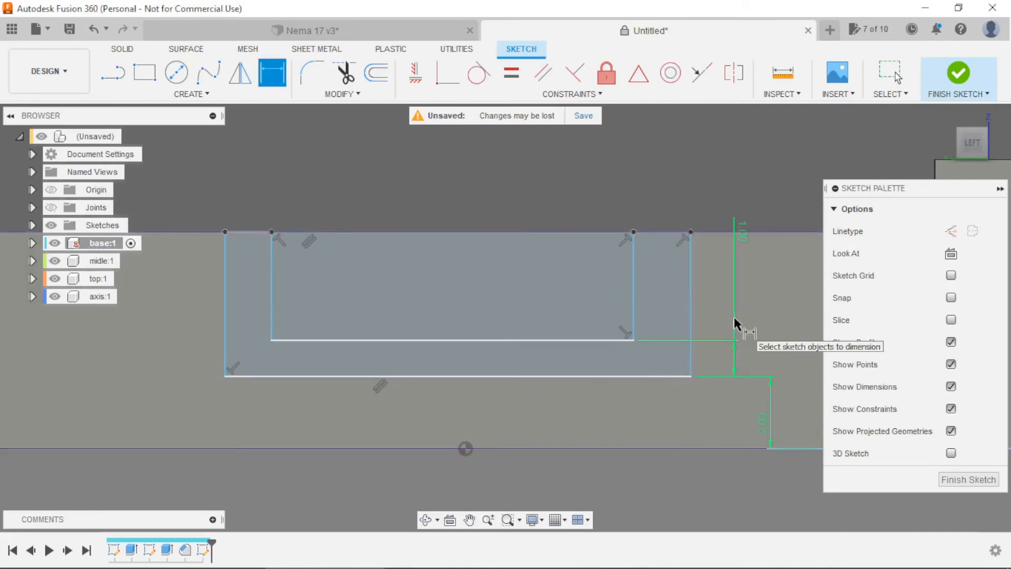
Dimension the thickness of both vertical legs of the U profile as 1 mm, linked to the bottom wall's thickness dimension
left_click(634, 311)
left_click(691, 303)
left_click(764, 286)
type("1")
key("Return")
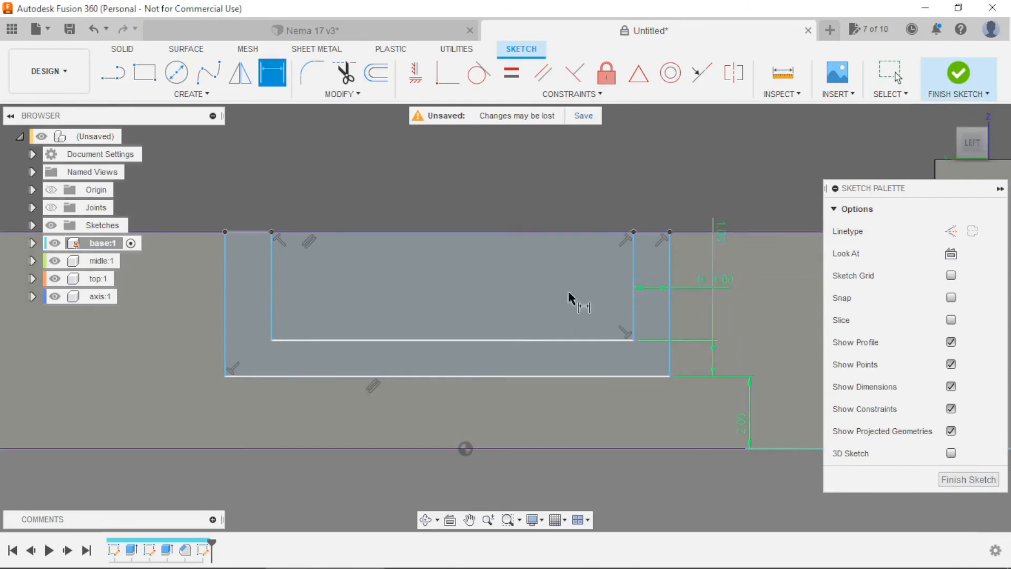
left_click(267, 315)
left_click(225, 316)
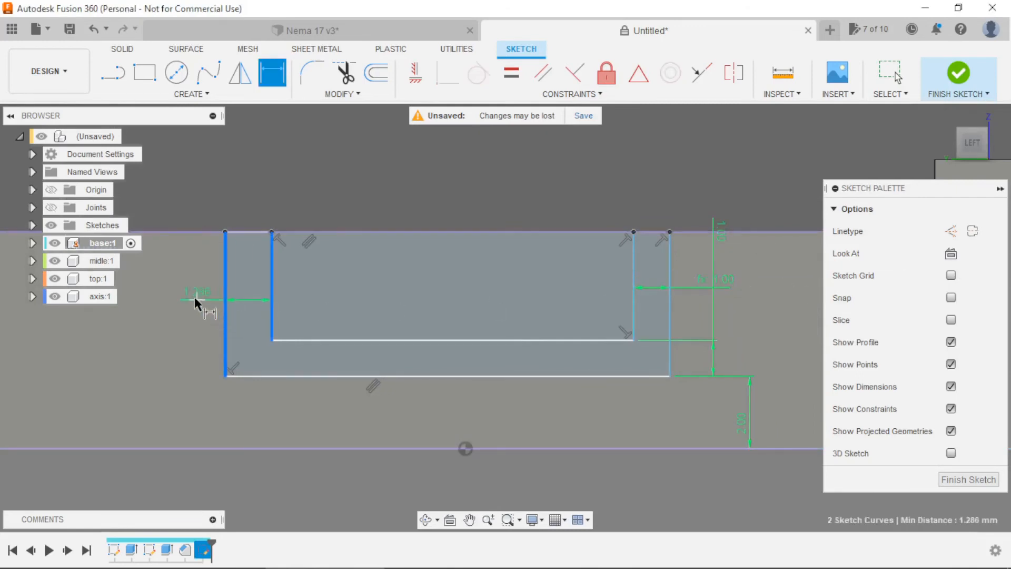
left_click(206, 303)
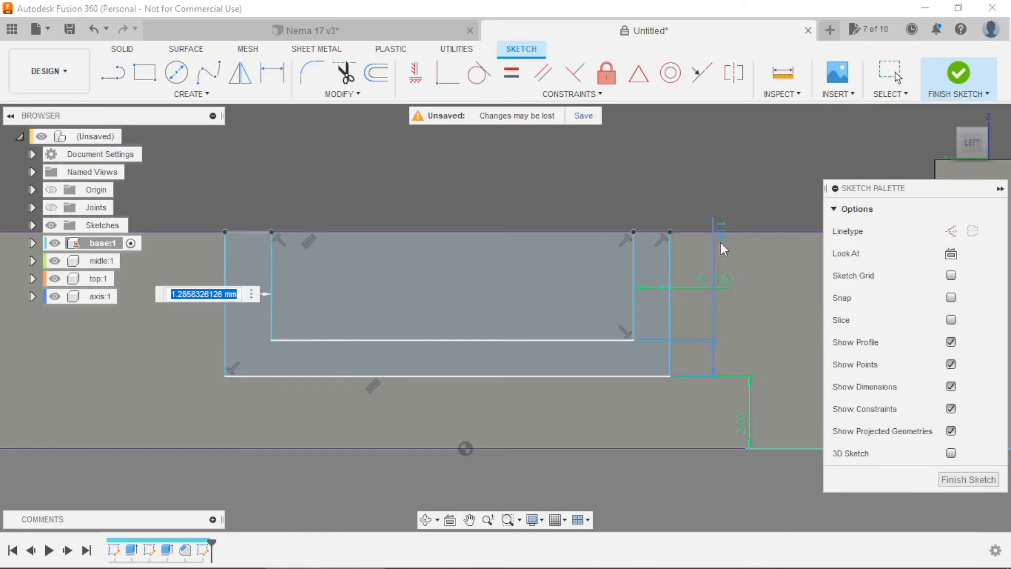
type("1")
key("Return")
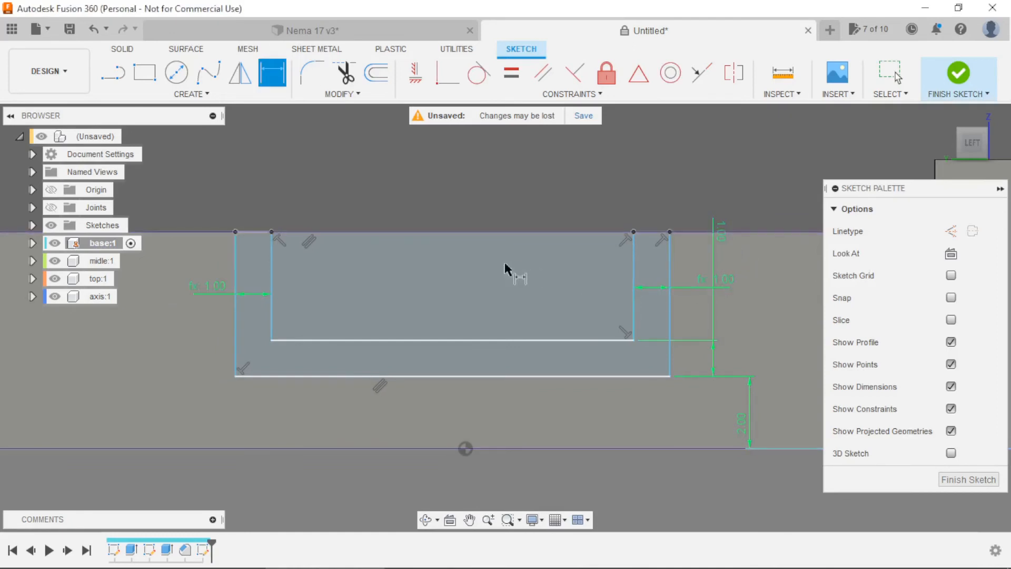
Dimension the overall outer width of the U profile as 12 mm
scroll(400, 295, "down", 2)
scroll(443, 298, "up", 1)
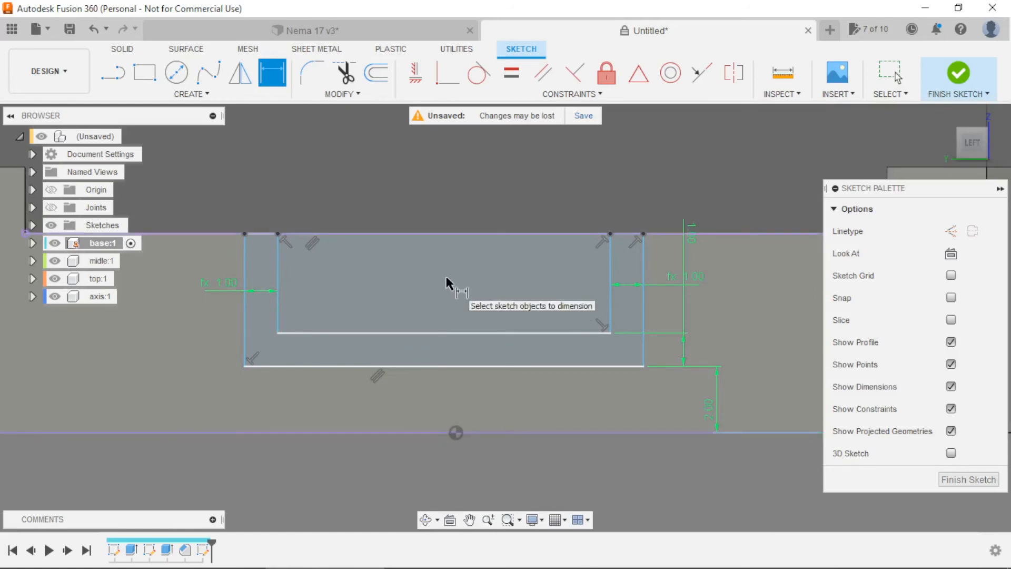
left_click(397, 366)
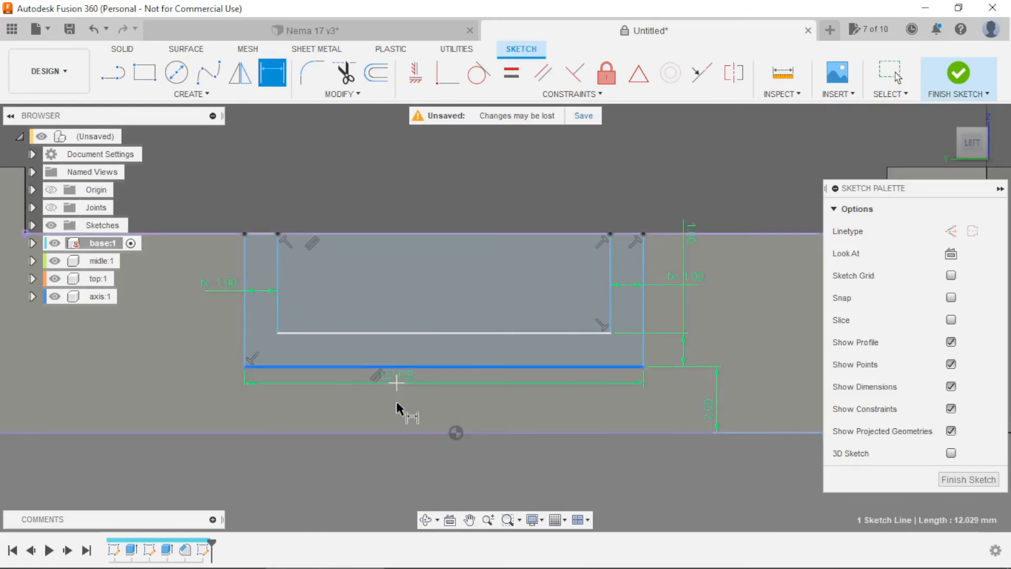
left_click(389, 481)
type("12")
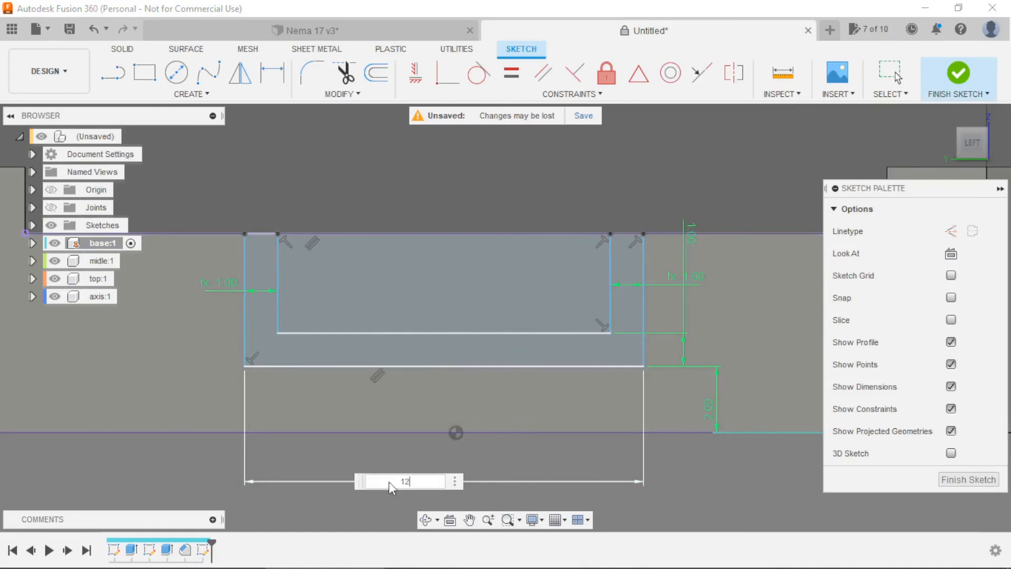
key("Return")
Dimension the distance from the U profile's left outer line to the sketch origin as d54/2 and finish the sketch
left_click(247, 343)
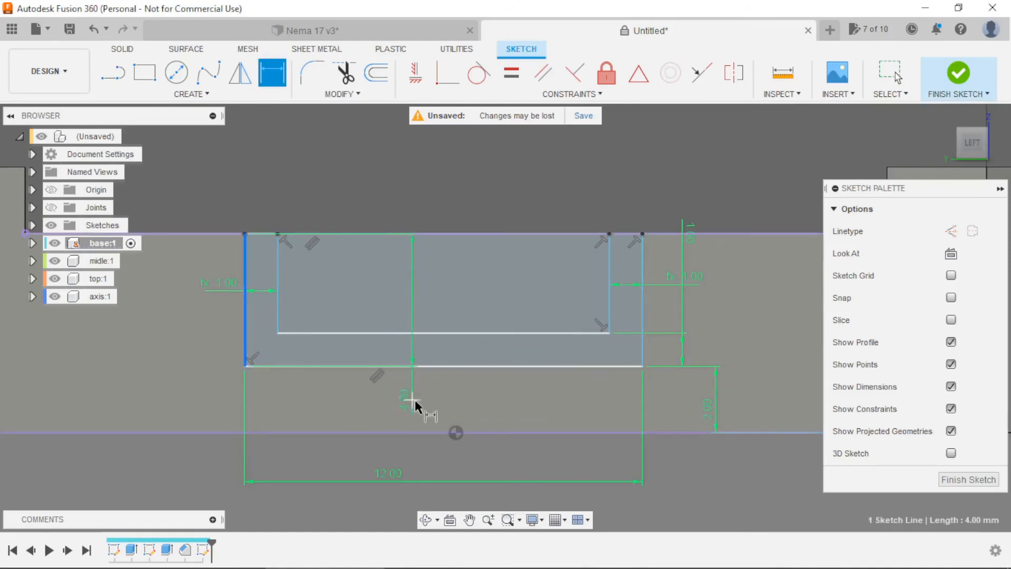
left_click(454, 434)
left_click(347, 457)
type("d54/2")
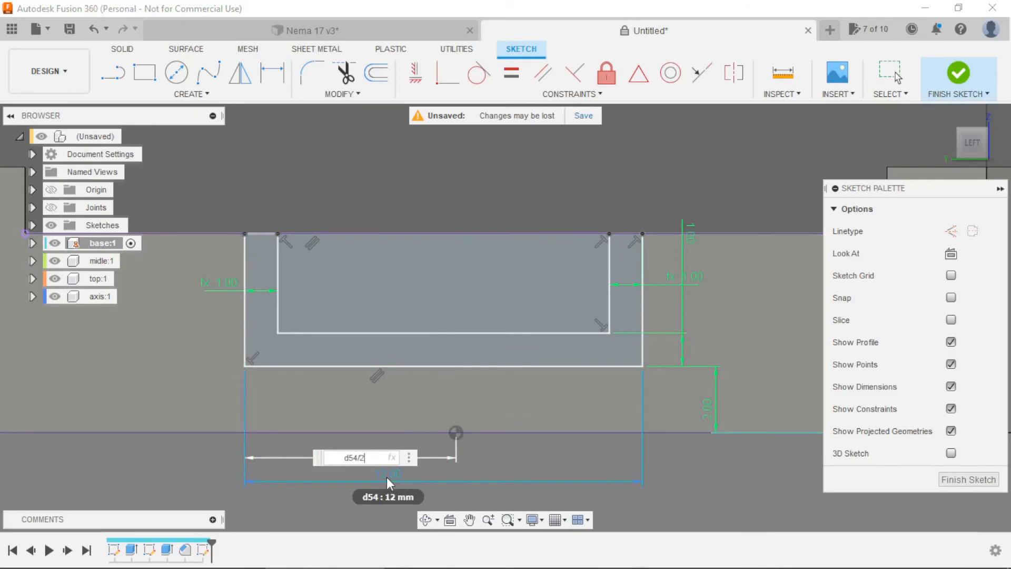
key("Return")
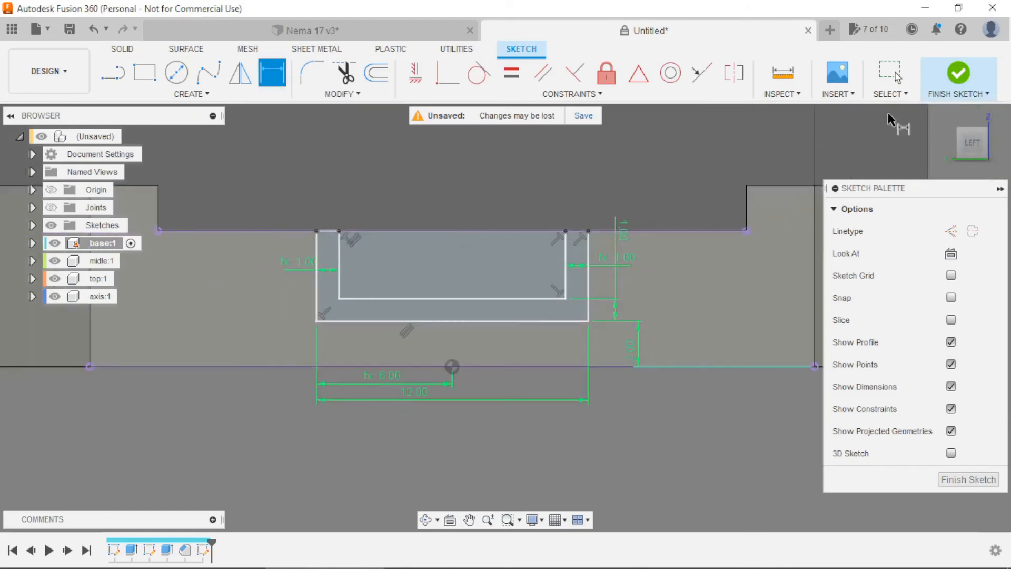
left_click(958, 74)
Extrude the U-shaped profile 3 mm outward from the base's side, joined to the base body
middle_click_drag(587, 206, 561, 387, "shift")
key("e")
scroll(505, 361, "up", 2)
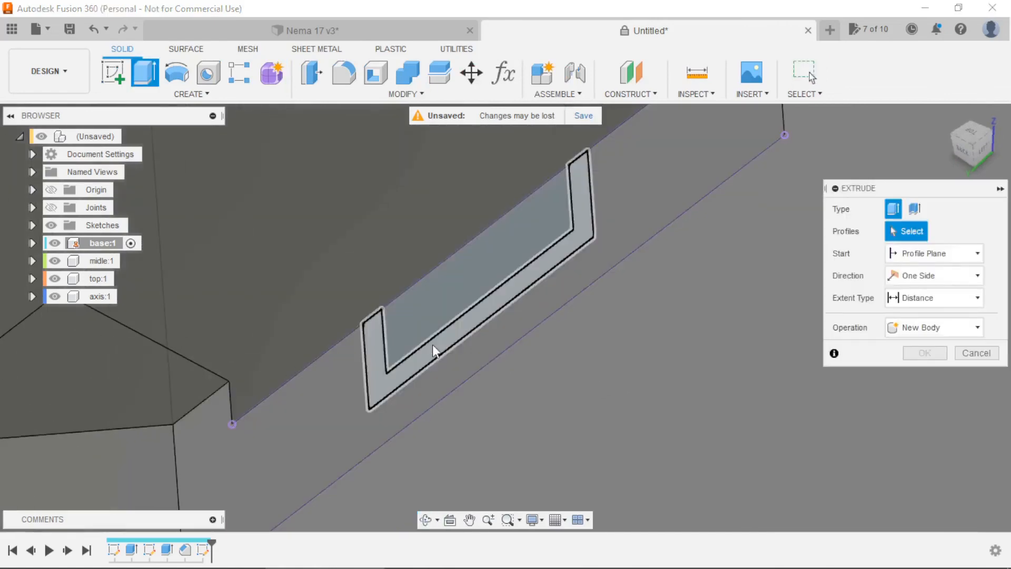
left_click(432, 345)
left_click_drag(489, 301, 534, 339)
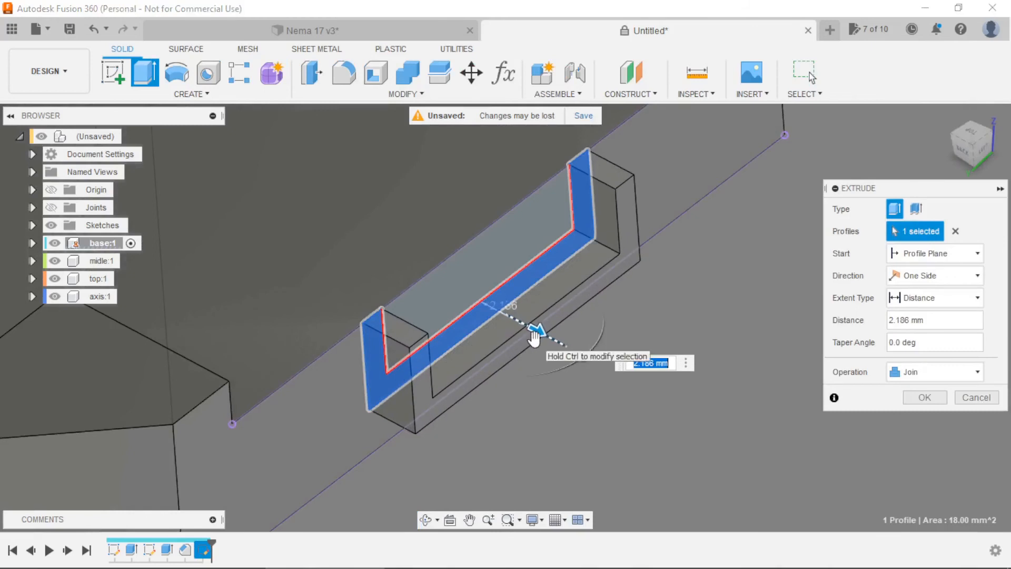
type("3")
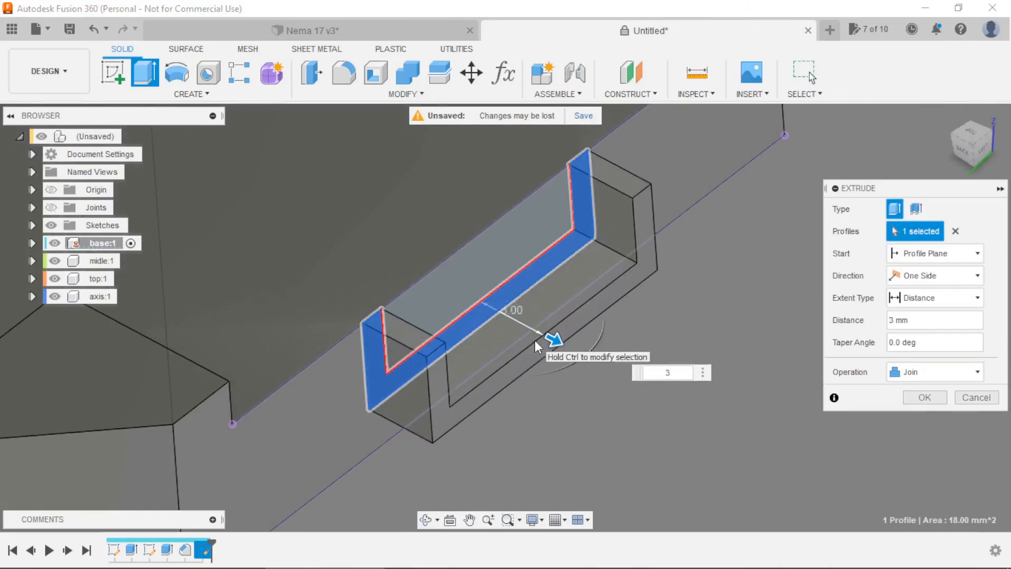
key("Return")
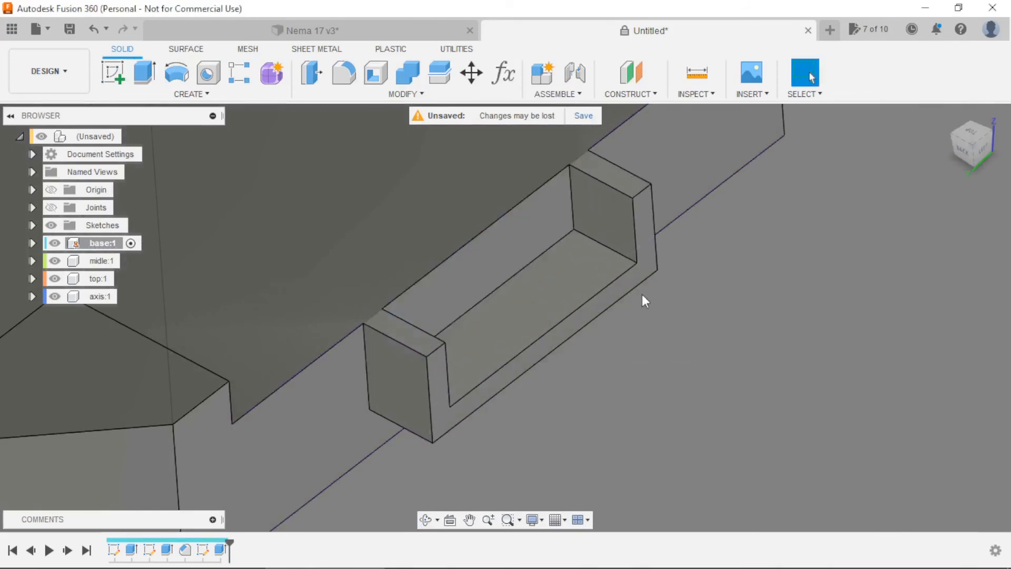
Chamfer the outer upper edges of both connector housing legs with an equal distance of 1 mm
left_click(359, 93)
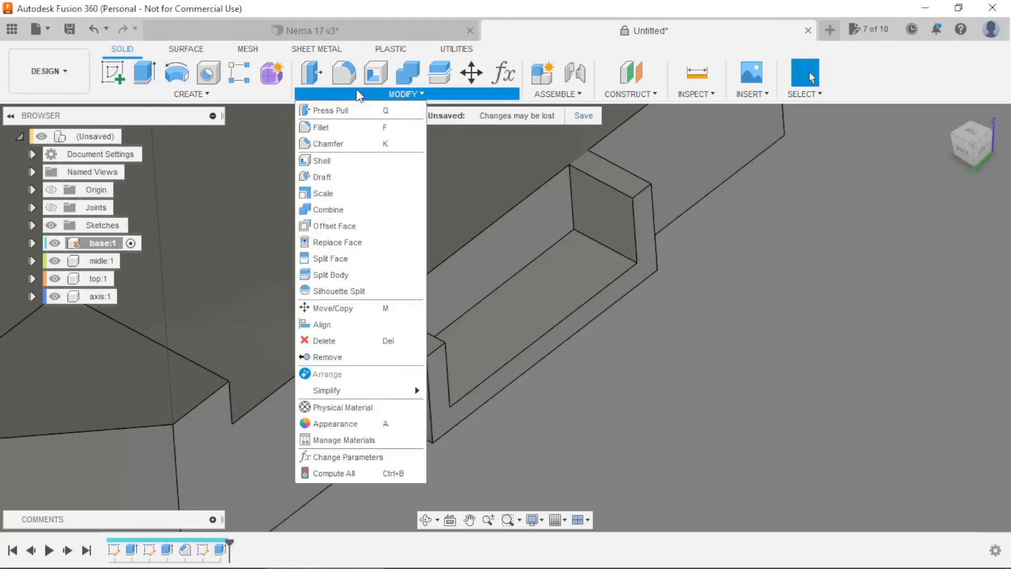
left_click(332, 145)
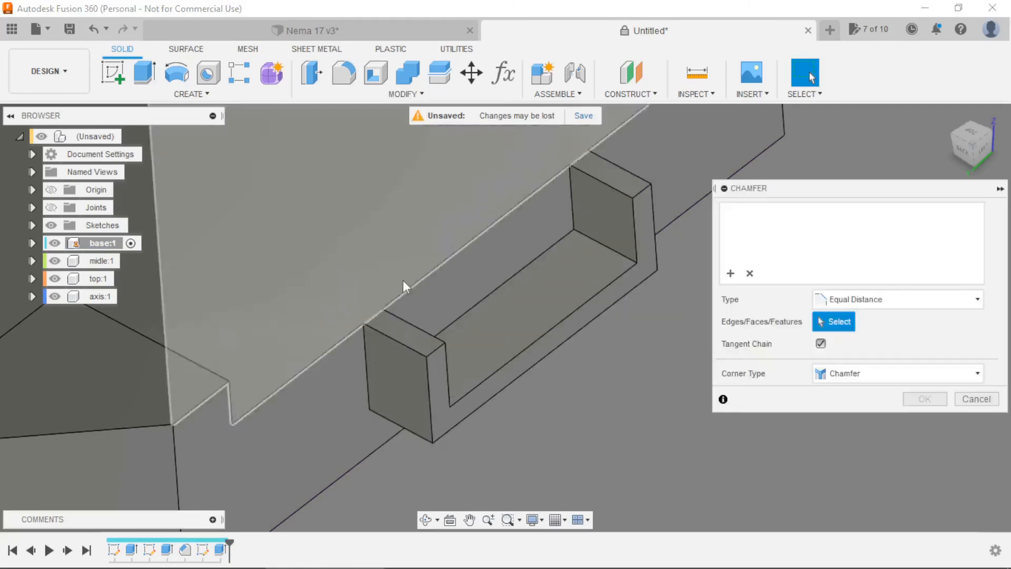
left_click(434, 354)
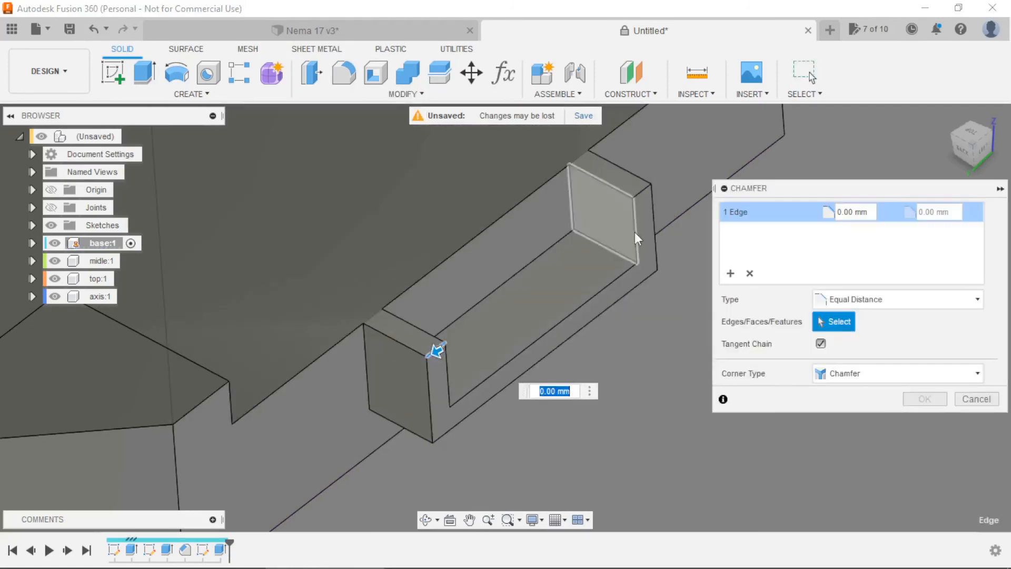
left_click(640, 191)
type("1")
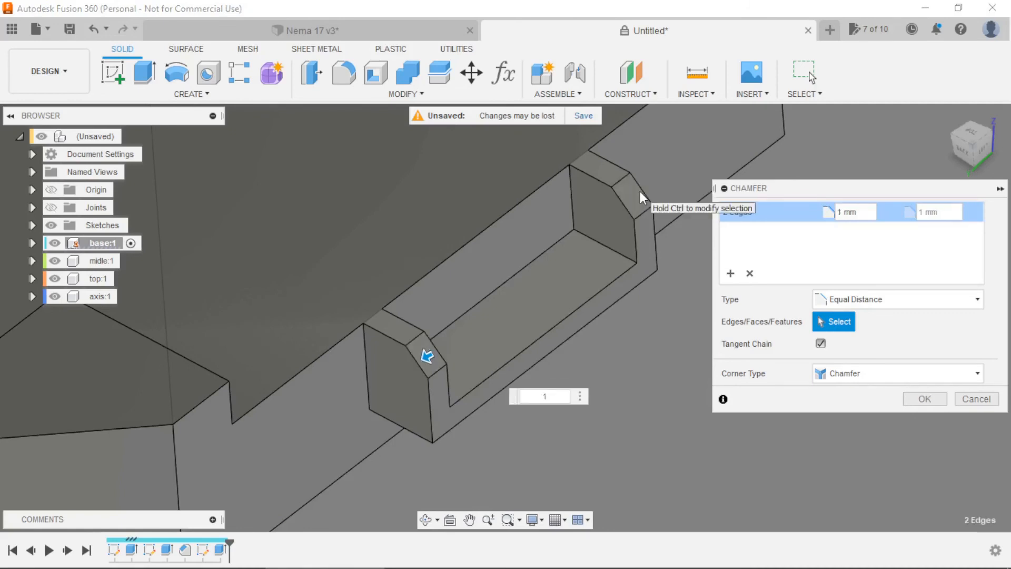
key("Return")
scroll(539, 304, "down", 6)
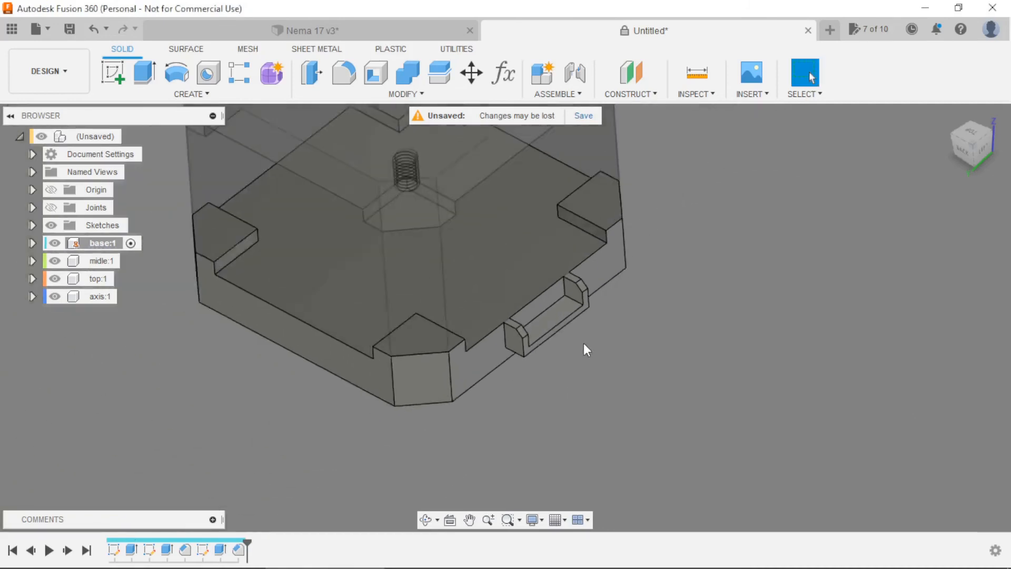
Activate the top-level assembly and view the whole motor with its connector housing
left_click(132, 137)
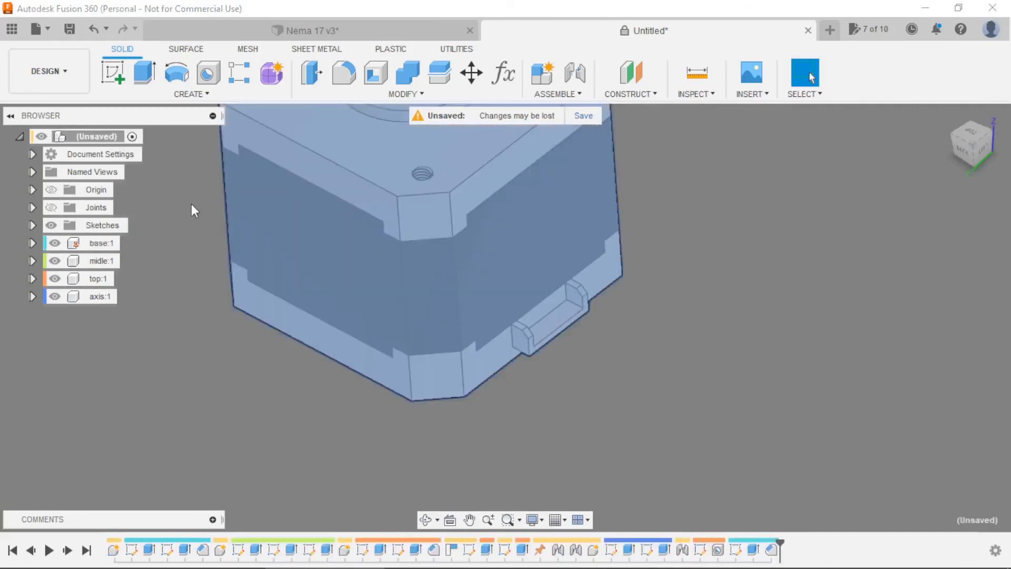
middle_click_drag(691, 372, 658, 287, "shift")
middle_click_drag(603, 328, 618, 368, "shift")
scroll(618, 368, "down", 2)
scroll(685, 237, "up", 3)
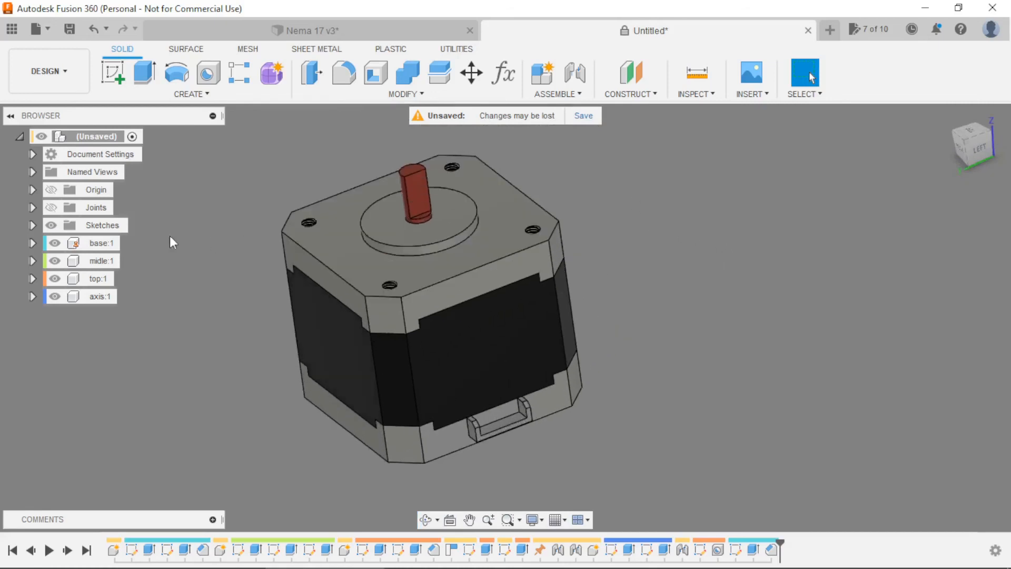
Change the rigid joint between the axis and top components to a revolute joint
left_click(32, 208)
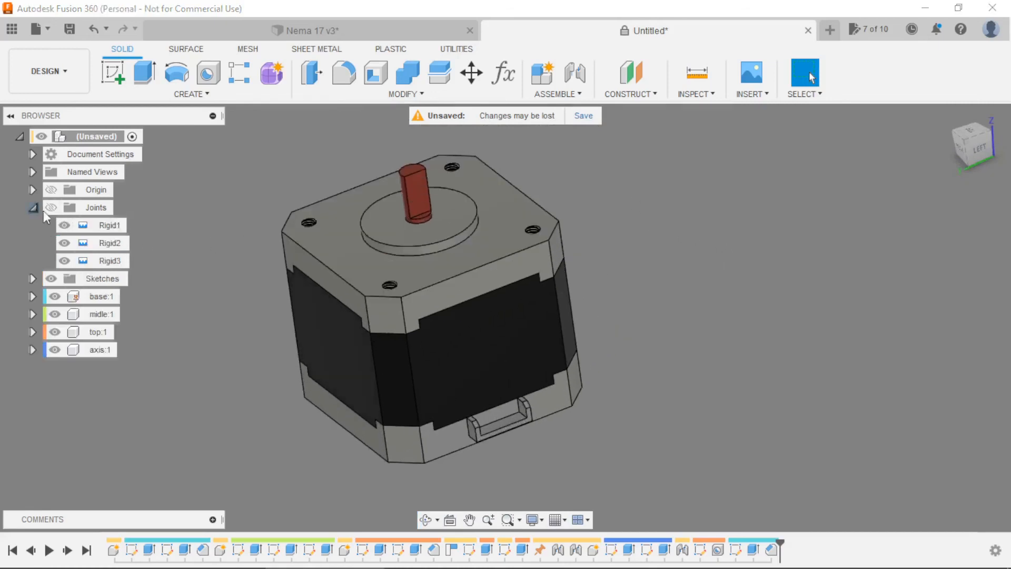
right_click(108, 264)
left_click(124, 286)
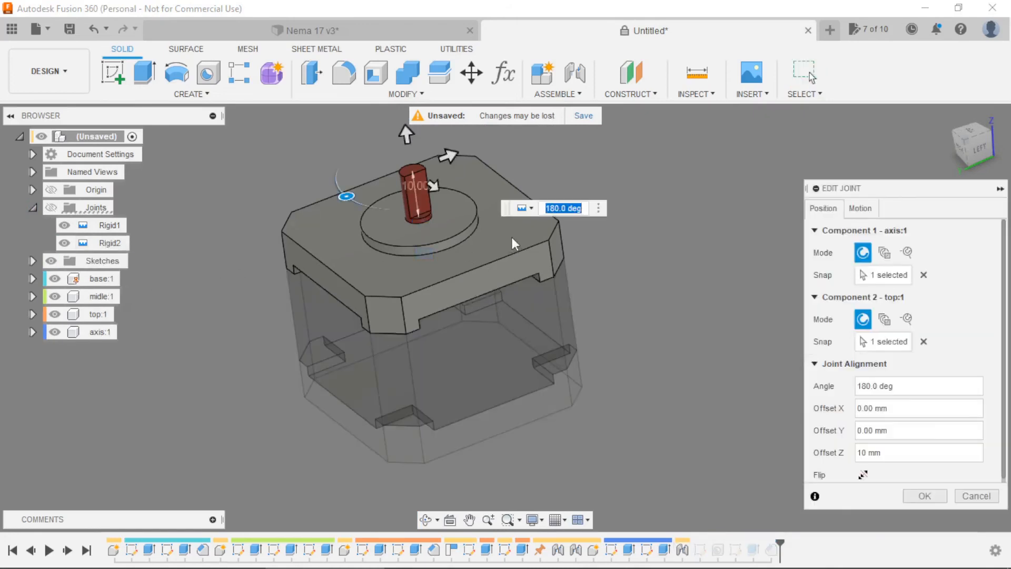
left_click(526, 210)
left_click(536, 242)
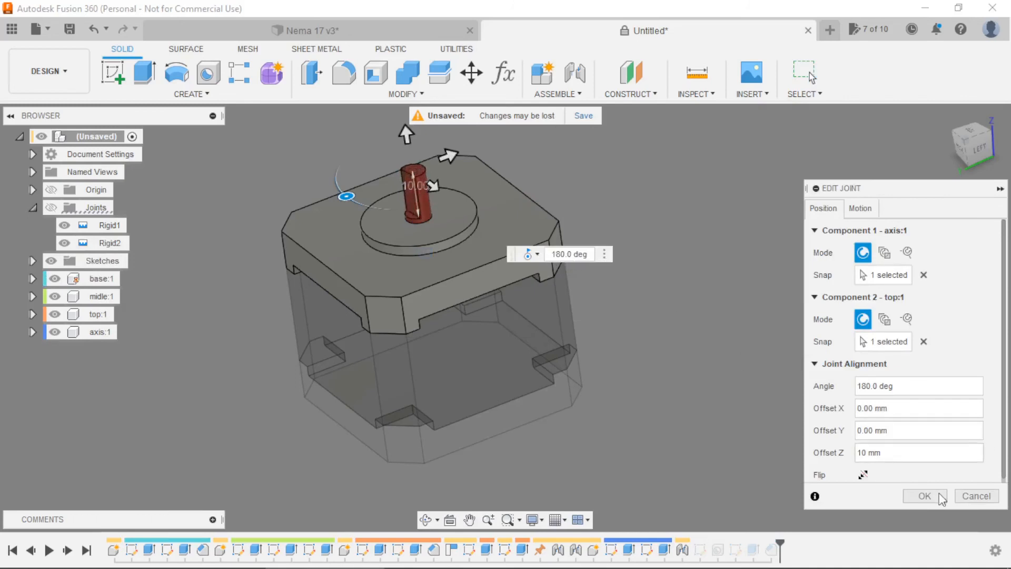
left_click(922, 496)
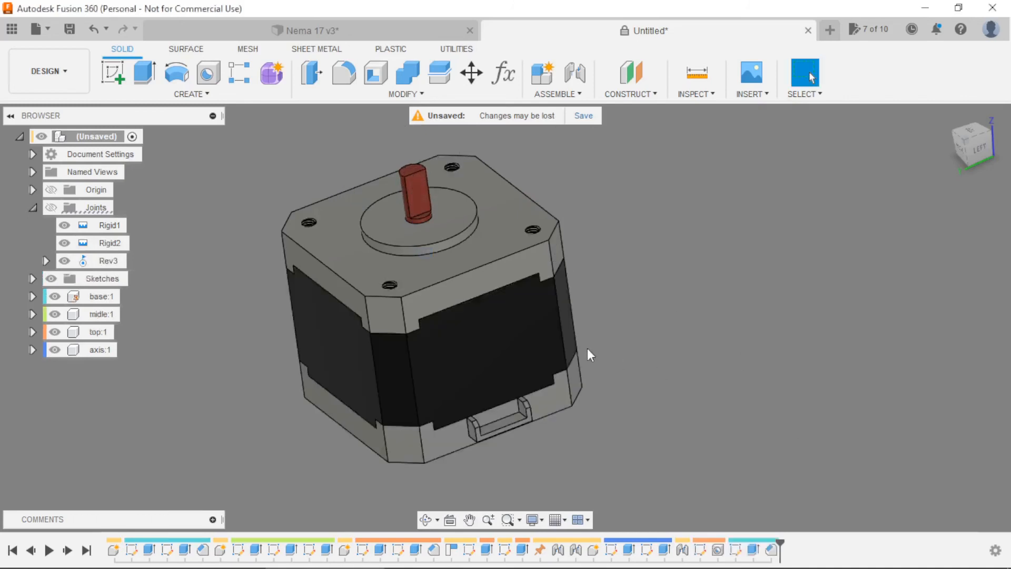
Animate the axis's revolute joint to check the shaft's rotation, and end the animation
right_click(108, 262)
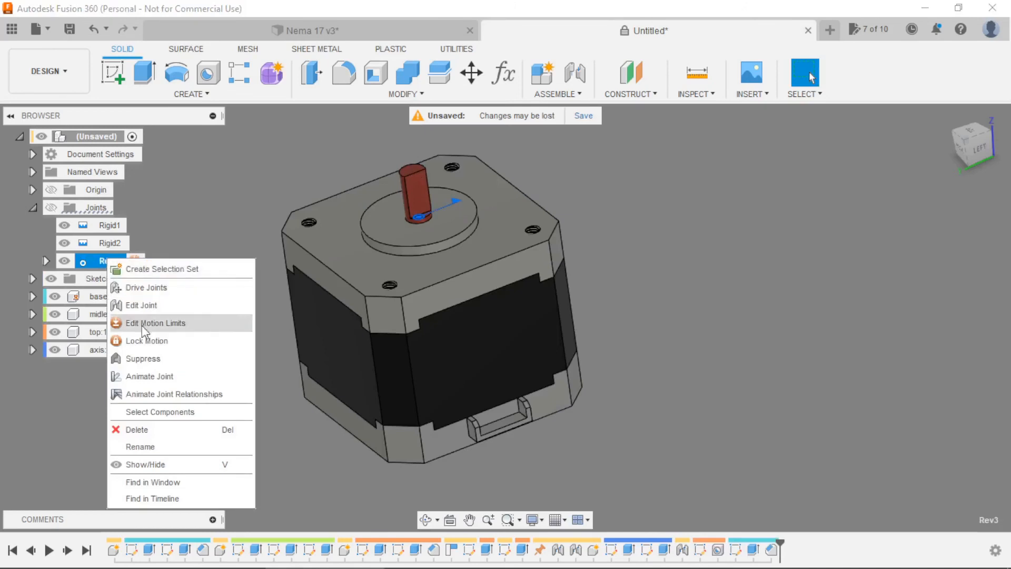
left_click(149, 377)
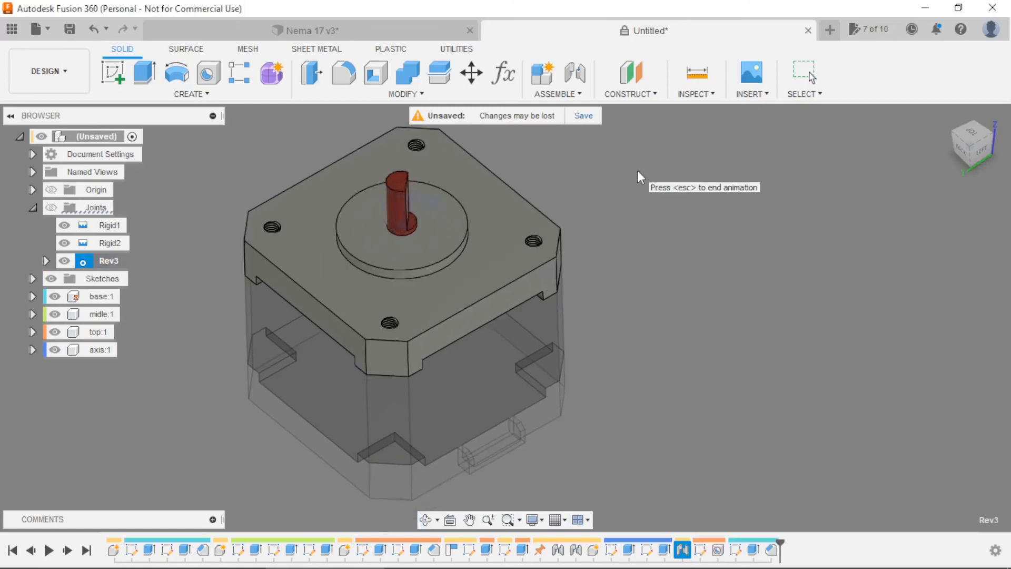
key("Escape")
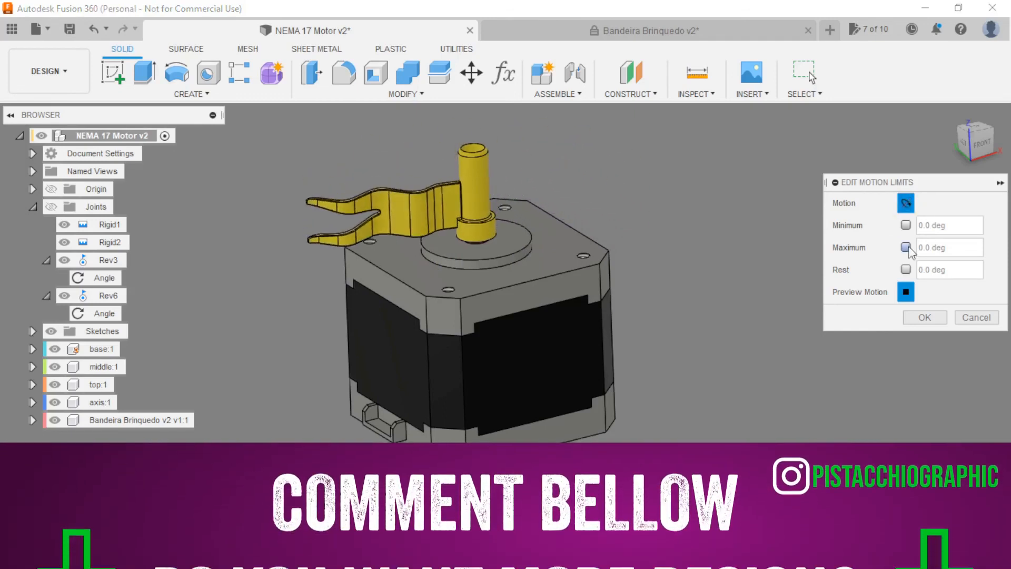
left_click(907, 298)
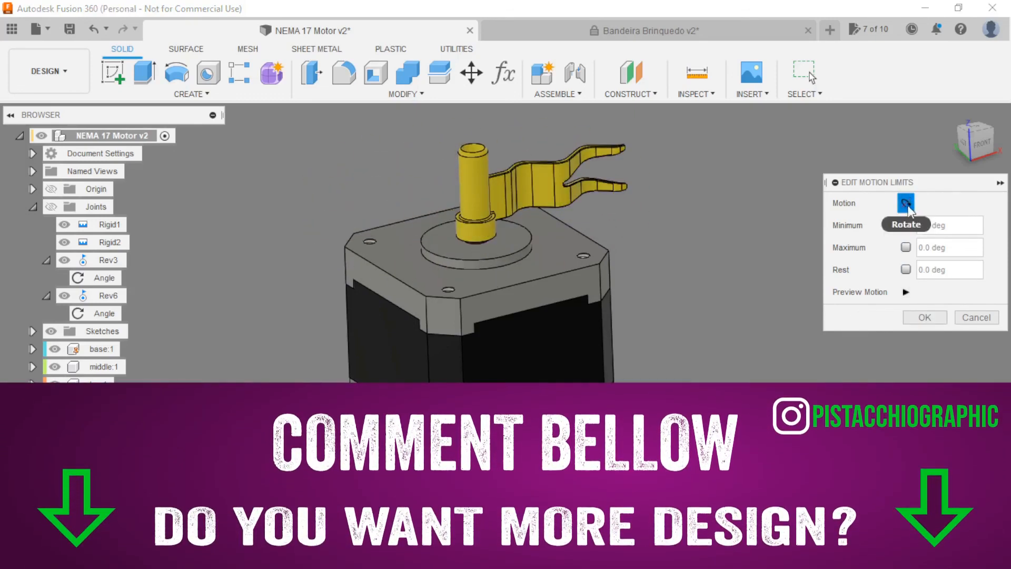
left_click(905, 269)
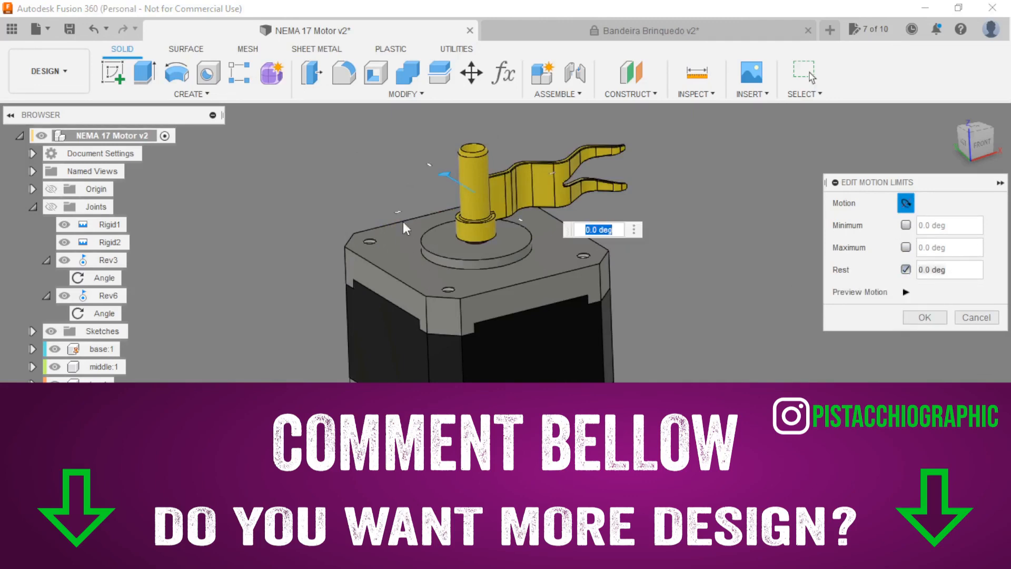
left_click(906, 292)
left_click_drag(445, 173, 690, 342)
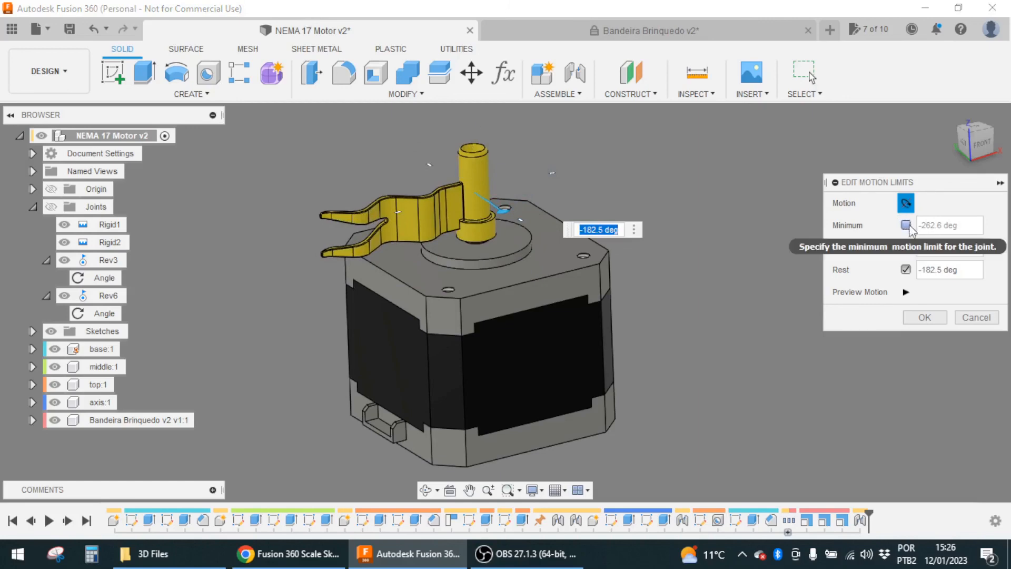
left_click(981, 319)
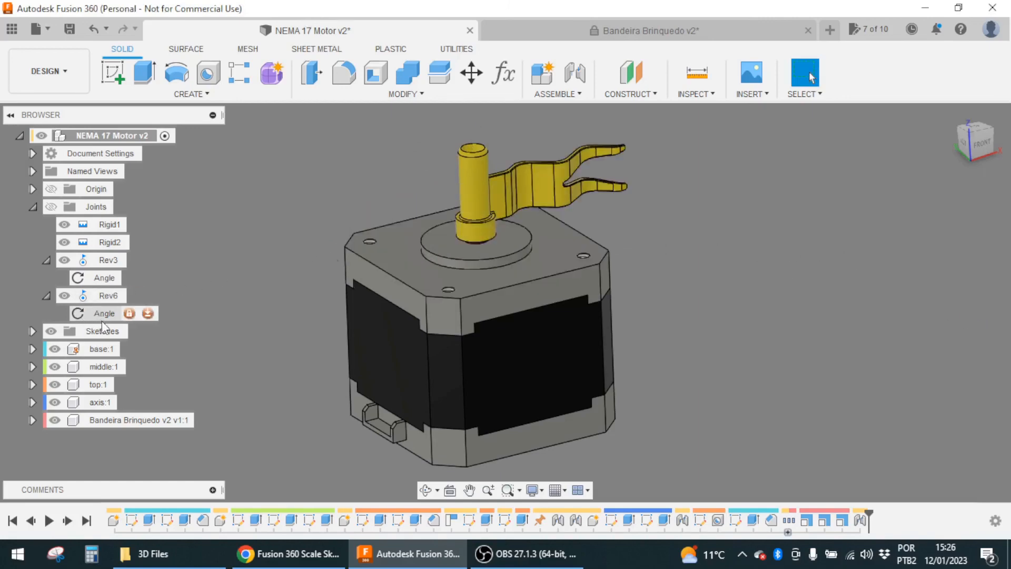
Preview the rotation of the Rev6 joint in its motion limits without enabling any limit, and close the settings
left_click(151, 314)
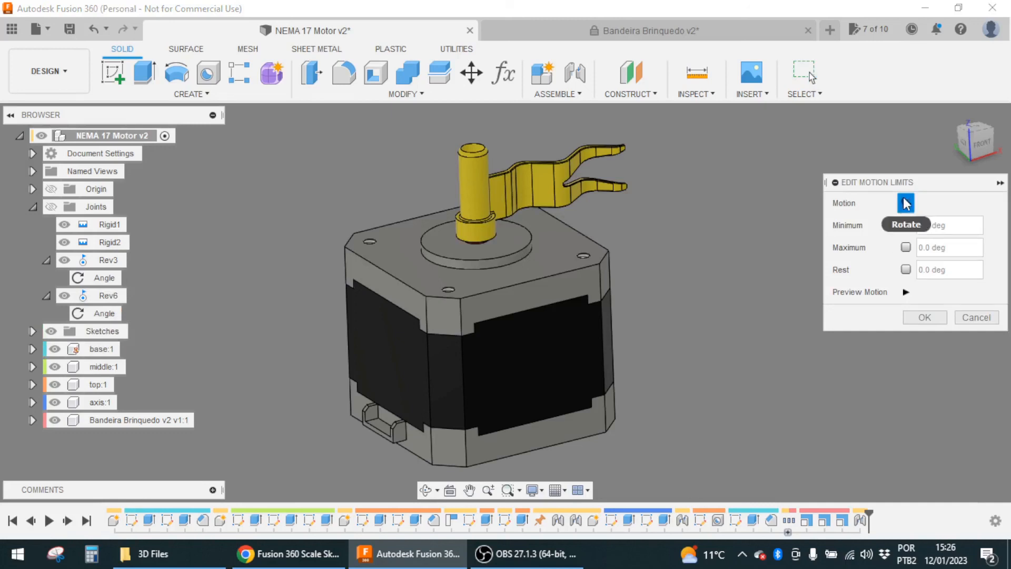
left_click(906, 292)
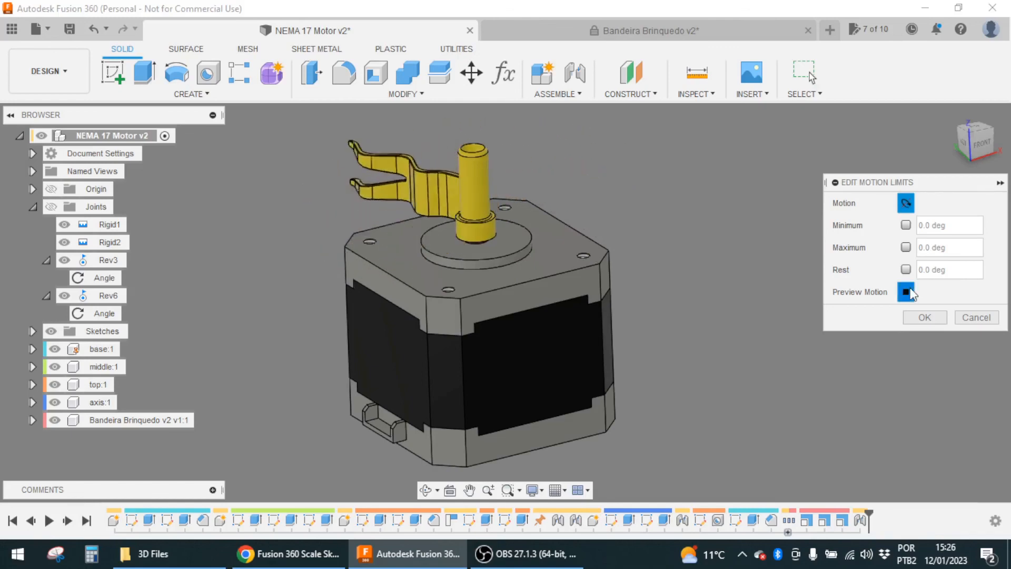
left_click(907, 293)
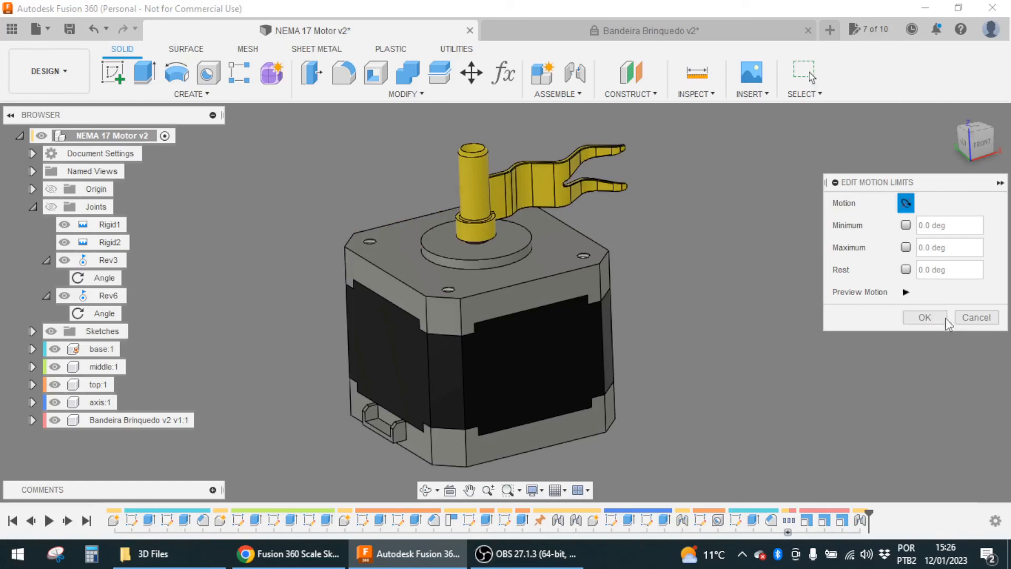
left_click(931, 316)
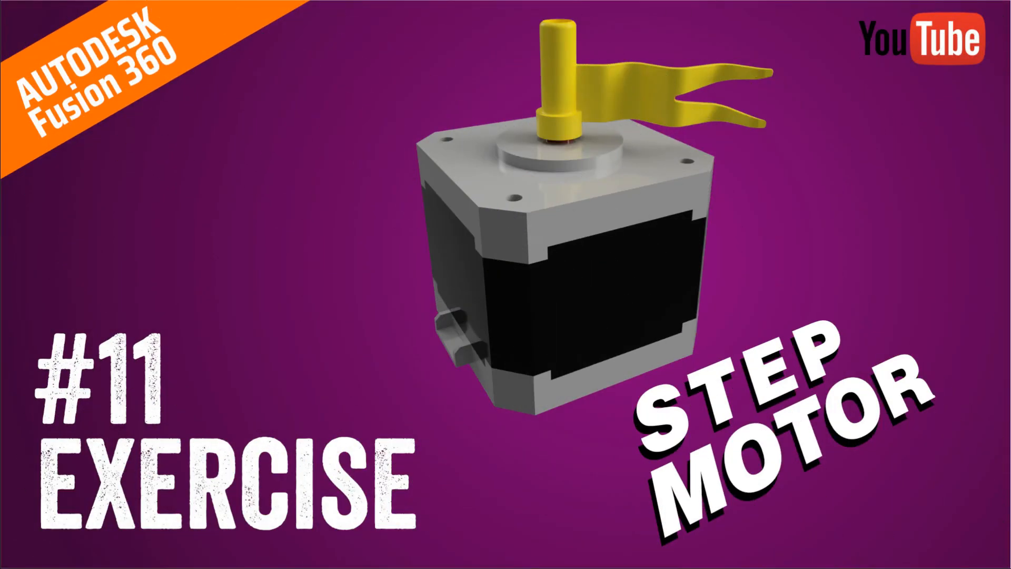